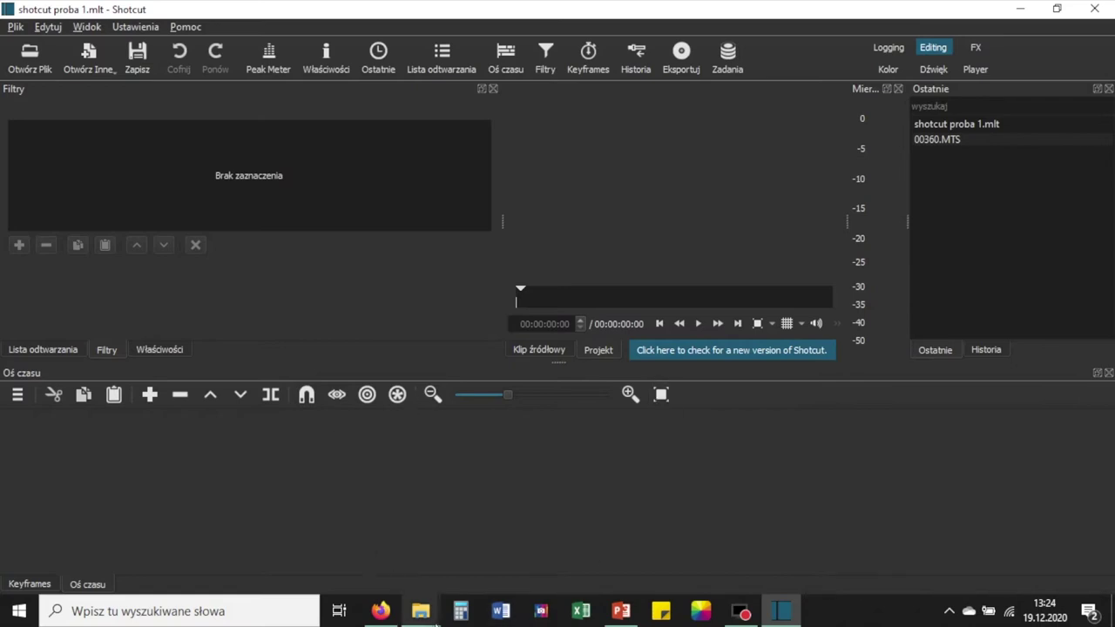
- Switch to File Explorer, close the duplicate video folder window and move the remaining one off Shotcut's playlist area
{"action": "mouse_move", "coordinate": [425, 616]}
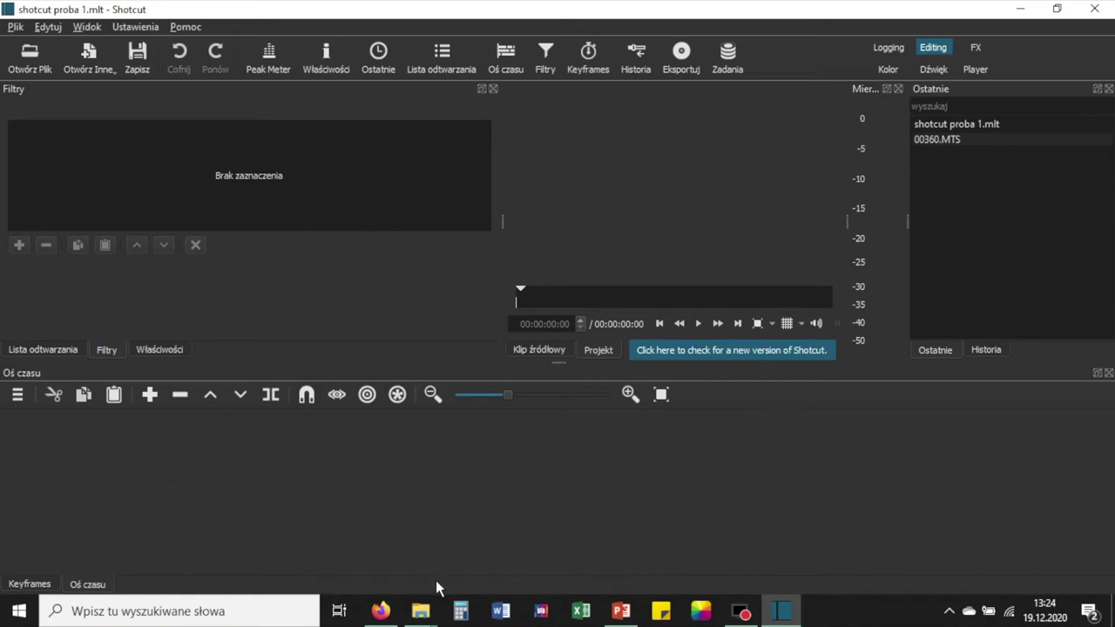
{"action": "left_click", "coordinate": [419, 613]}
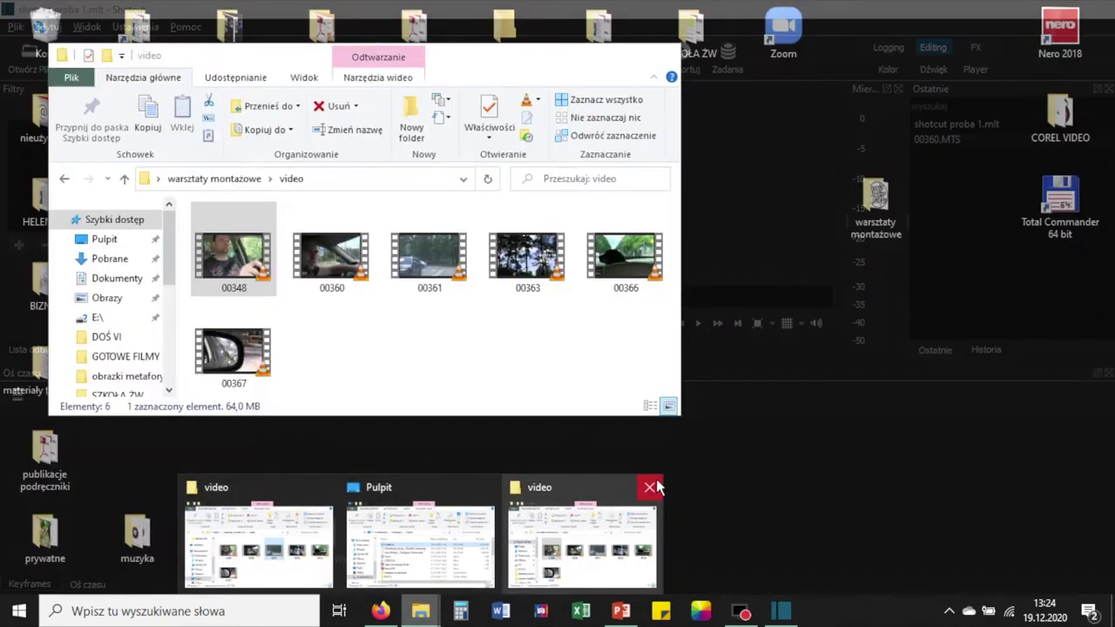
{"action": "left_click", "coordinate": [653, 482]}
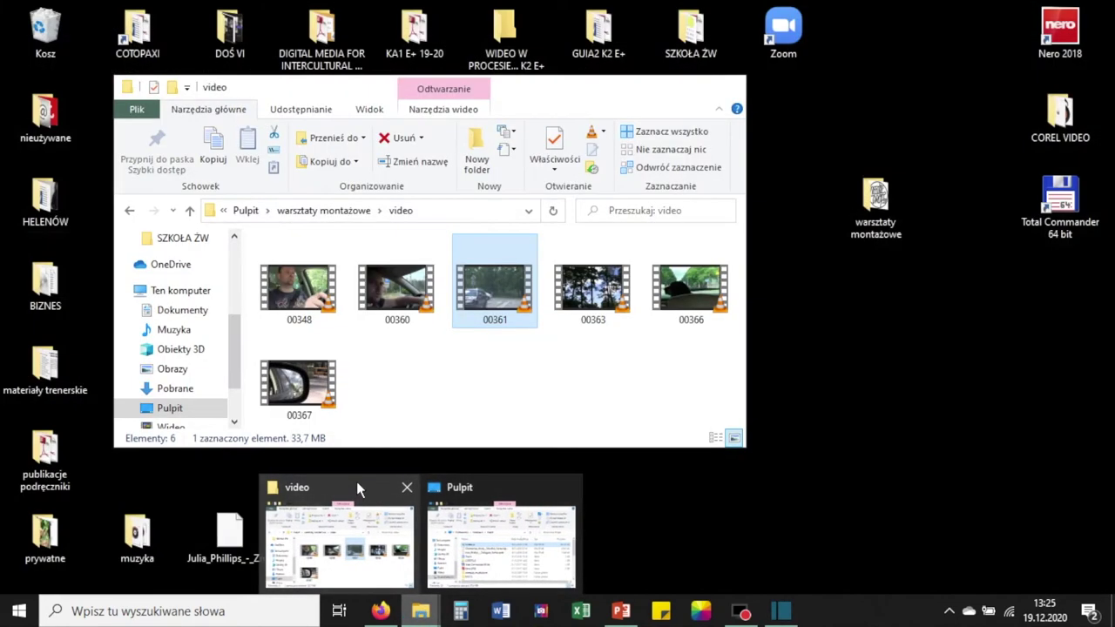
{"action": "left_click", "coordinate": [356, 482]}
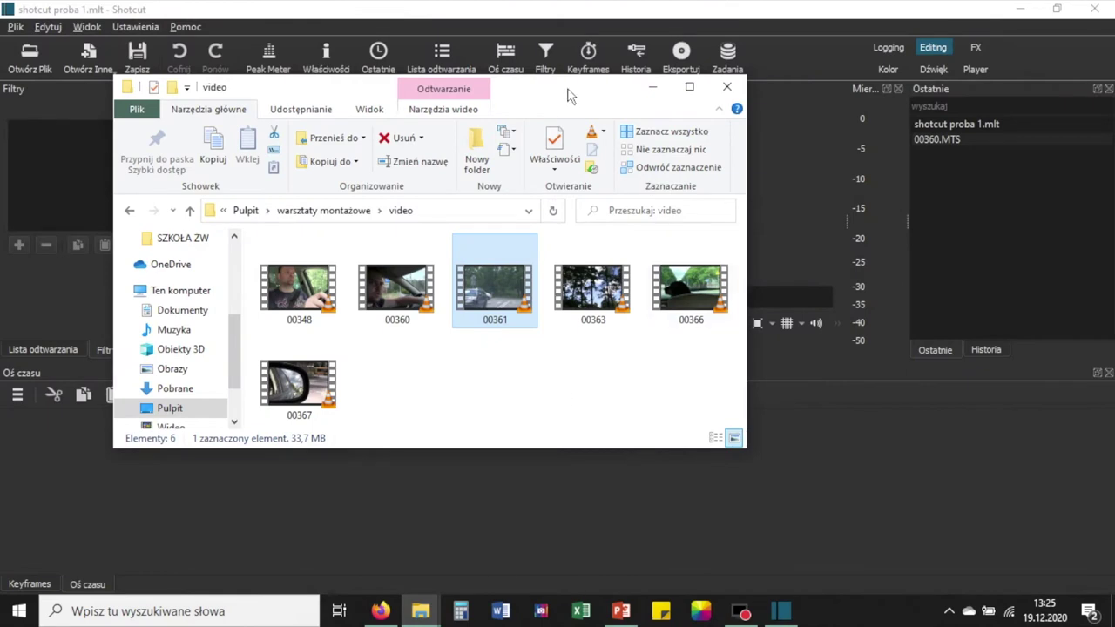
{"action": "left_click", "coordinate": [421, 615]}
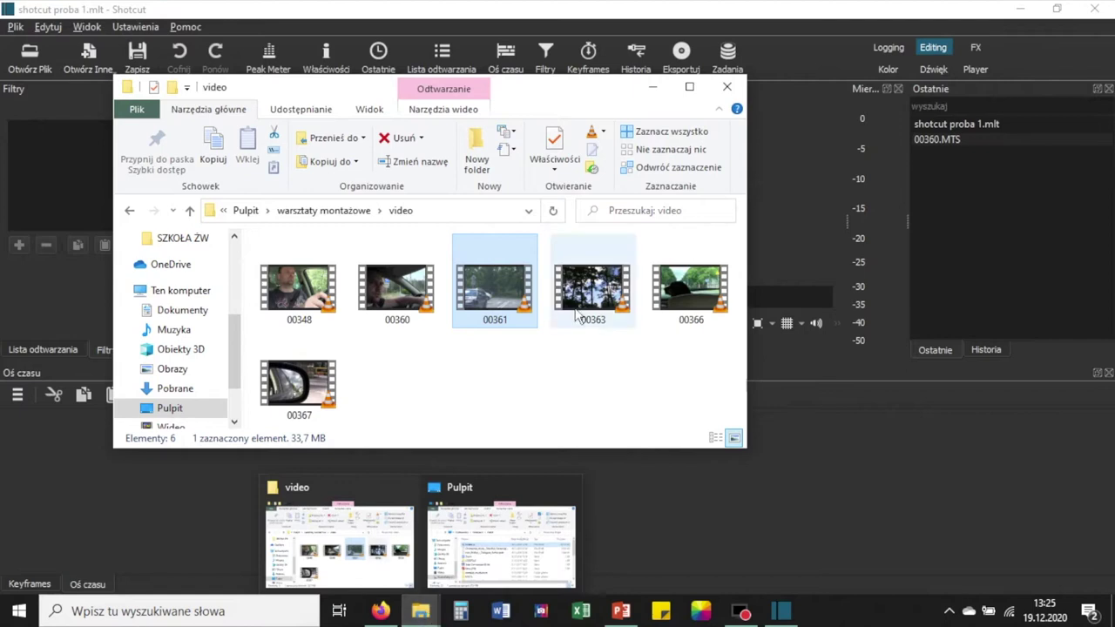
{"action": "left_click_drag", "start_coordinate": [592, 96], "coordinate": [887, 59]}
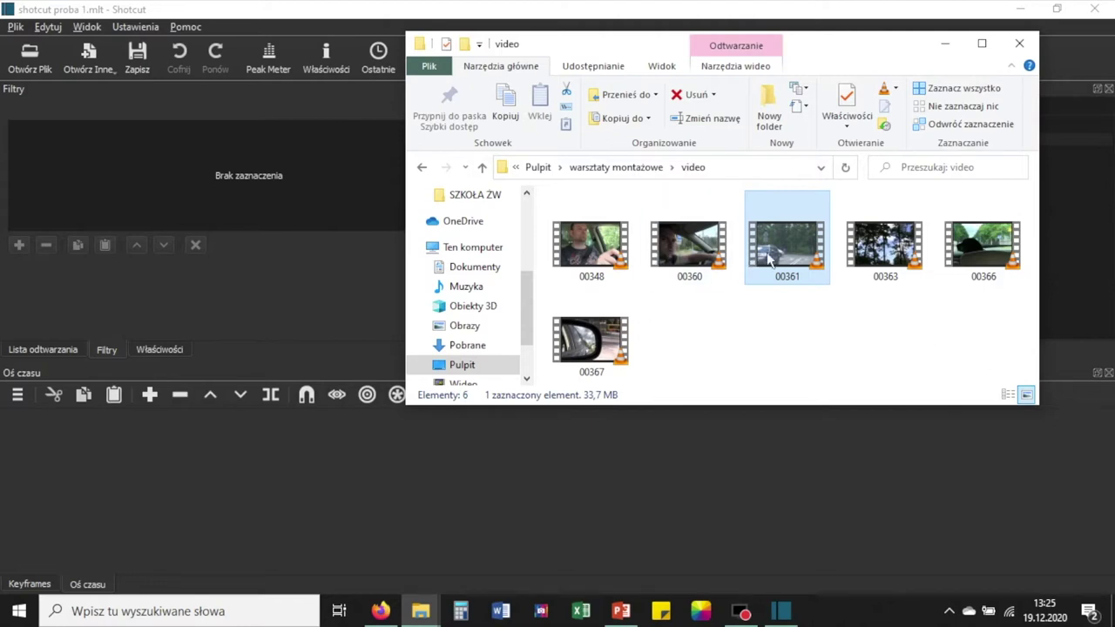
- Select clip 00348 in the video folder, switch back to Shotcut and show the playlist (Lista odtwarzania)
{"action": "left_click", "coordinate": [580, 246]}
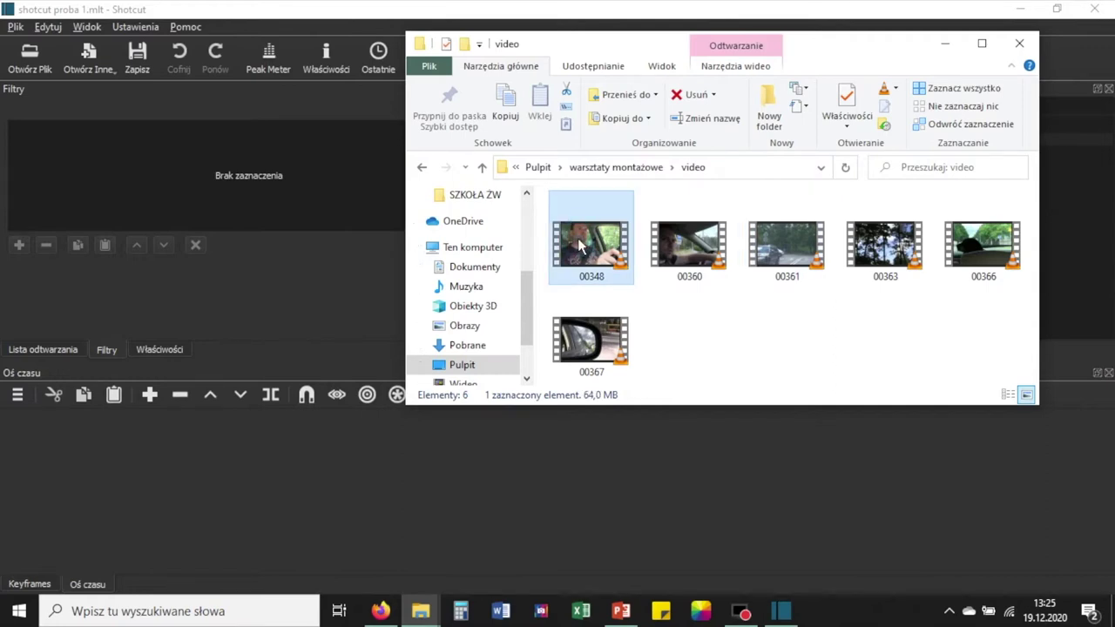
{"action": "left_click_drag", "start_coordinate": [580, 246], "coordinate": [598, 277]}
{"action": "left_click", "coordinate": [338, 23]}
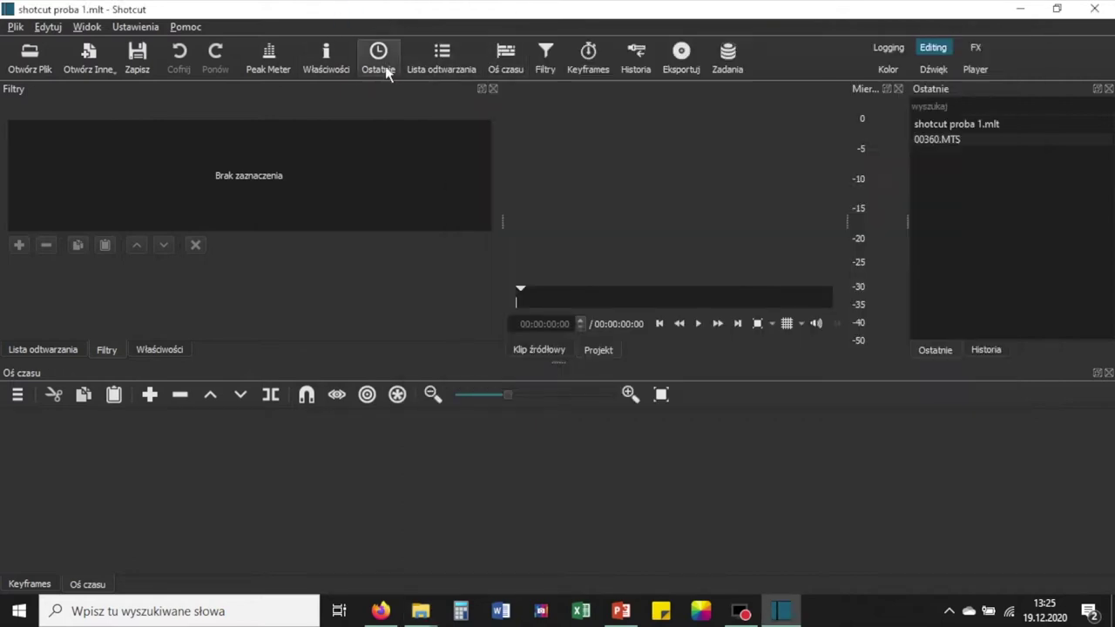
{"action": "left_click", "coordinate": [423, 66]}
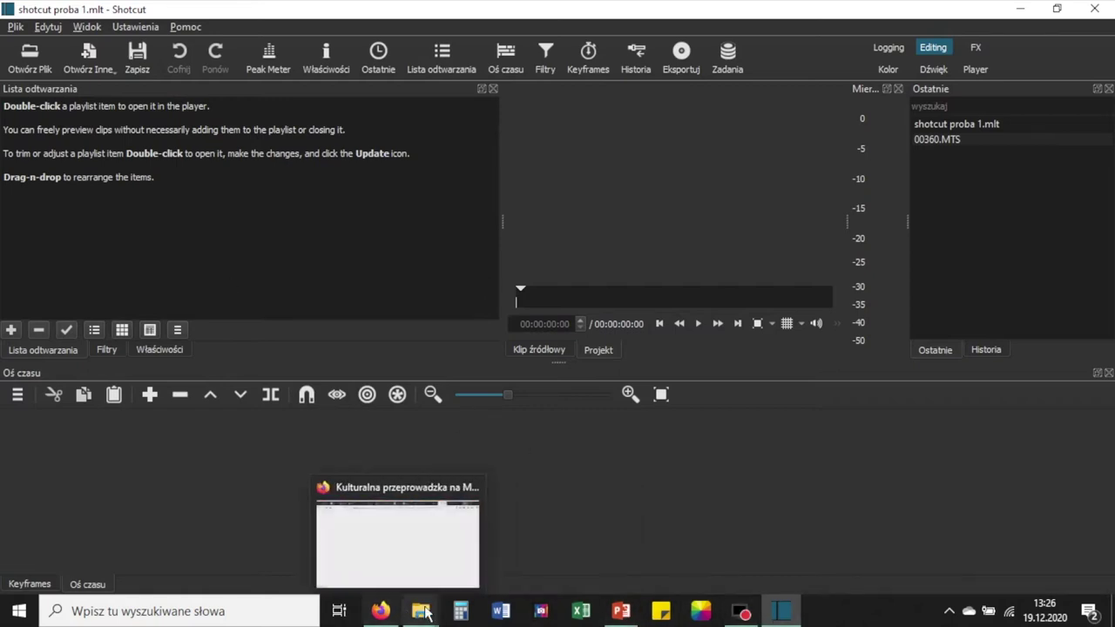
- Add clip 00348 from the video folder in File Explorer to Shotcut's playlist and pause its playback
{"action": "mouse_move", "coordinate": [421, 611]}
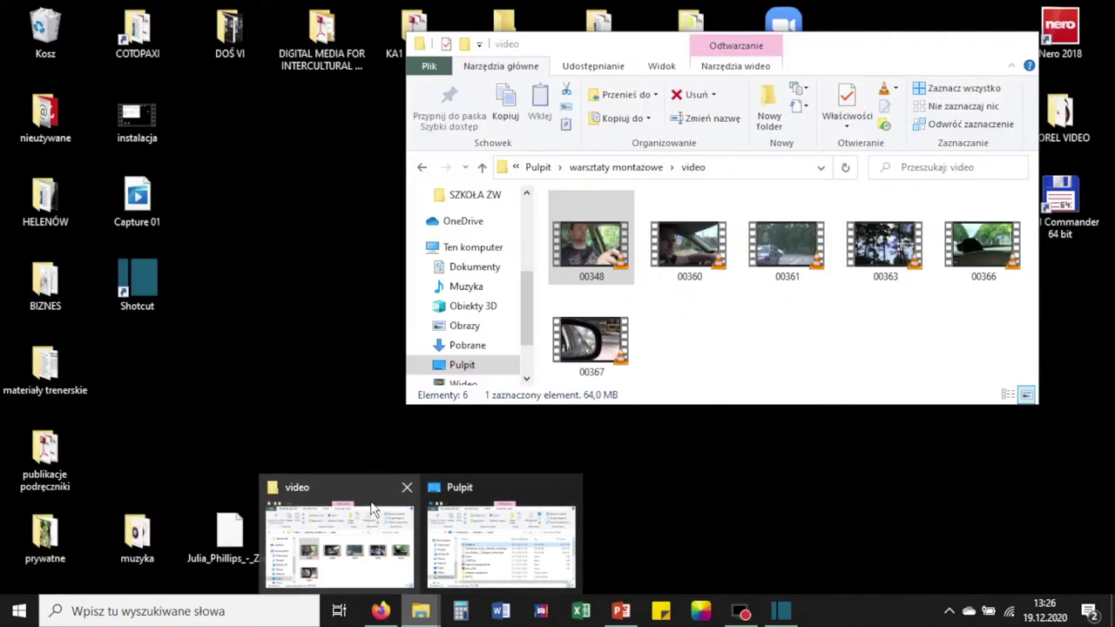
{"action": "left_click", "coordinate": [389, 524]}
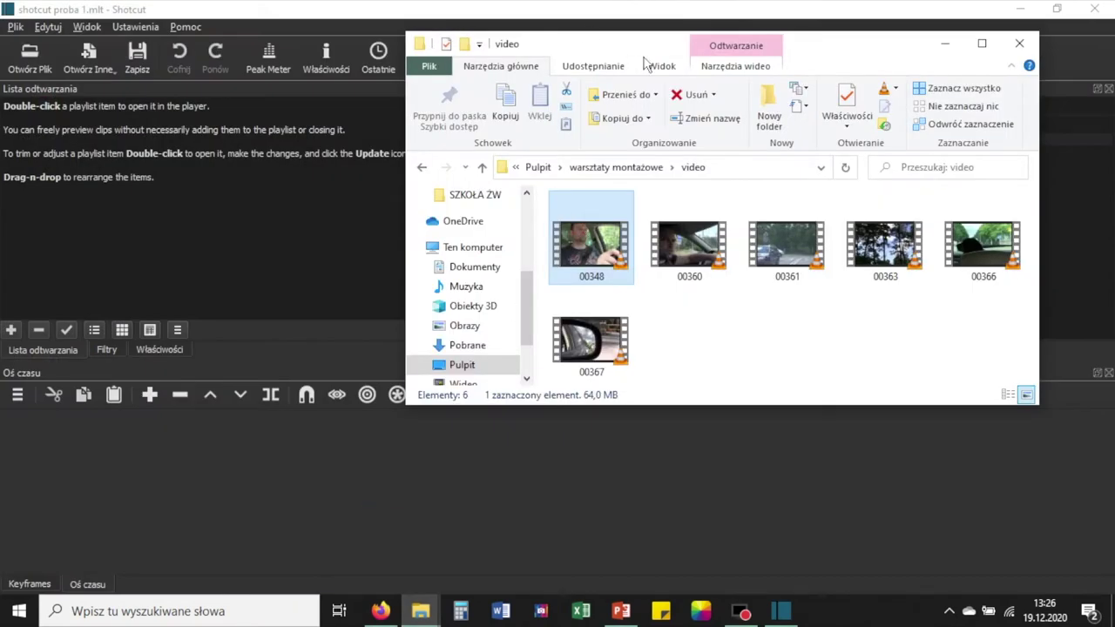
{"action": "left_click_drag", "start_coordinate": [628, 44], "coordinate": [692, 38]}
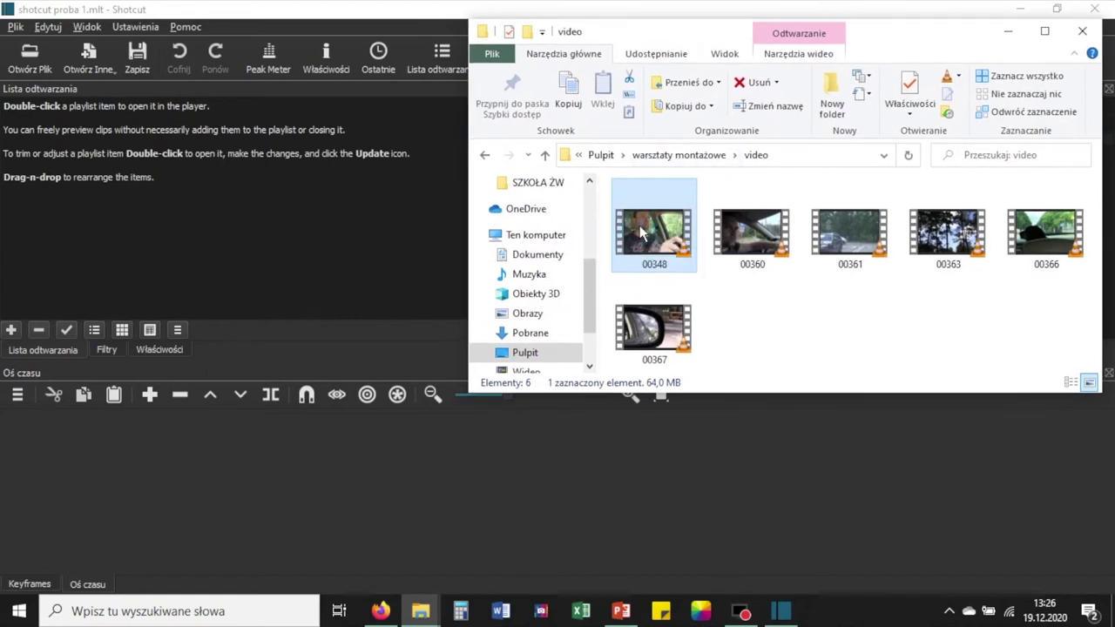
{"action": "left_click_drag", "start_coordinate": [631, 225], "coordinate": [65, 202]}
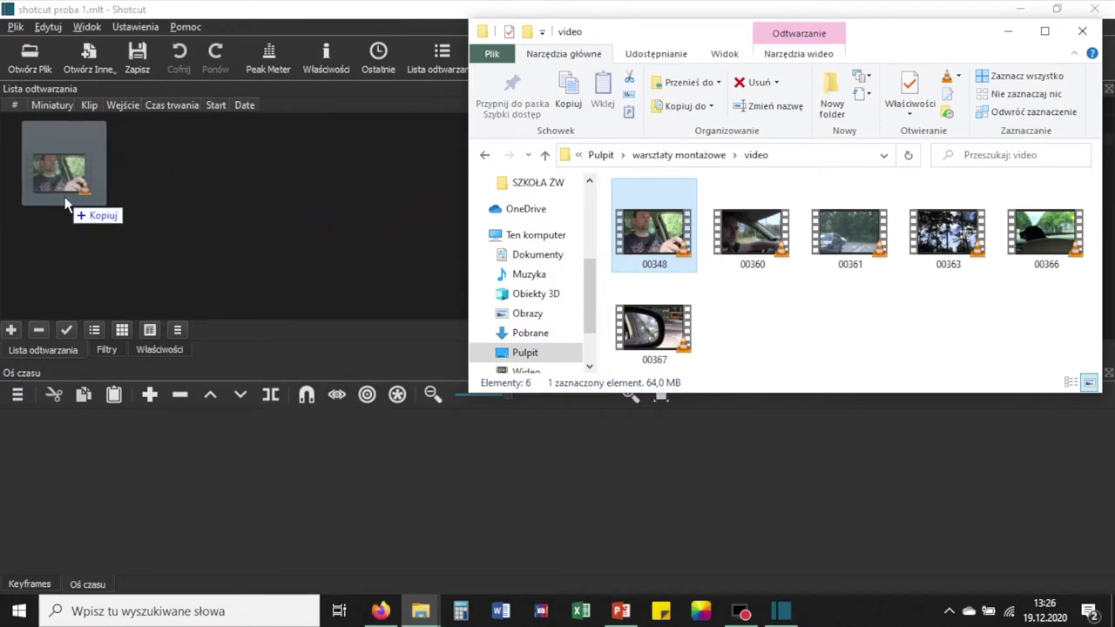
{"action": "left_click_drag", "start_coordinate": [65, 201], "coordinate": [65, 200]}
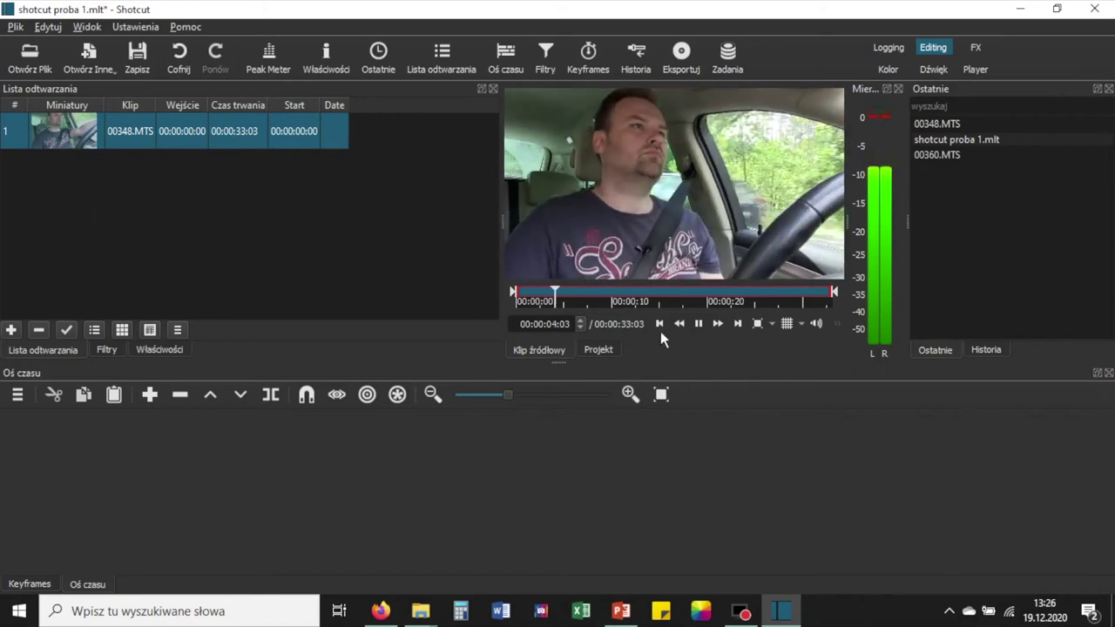
{"action": "key", "text": "space"}
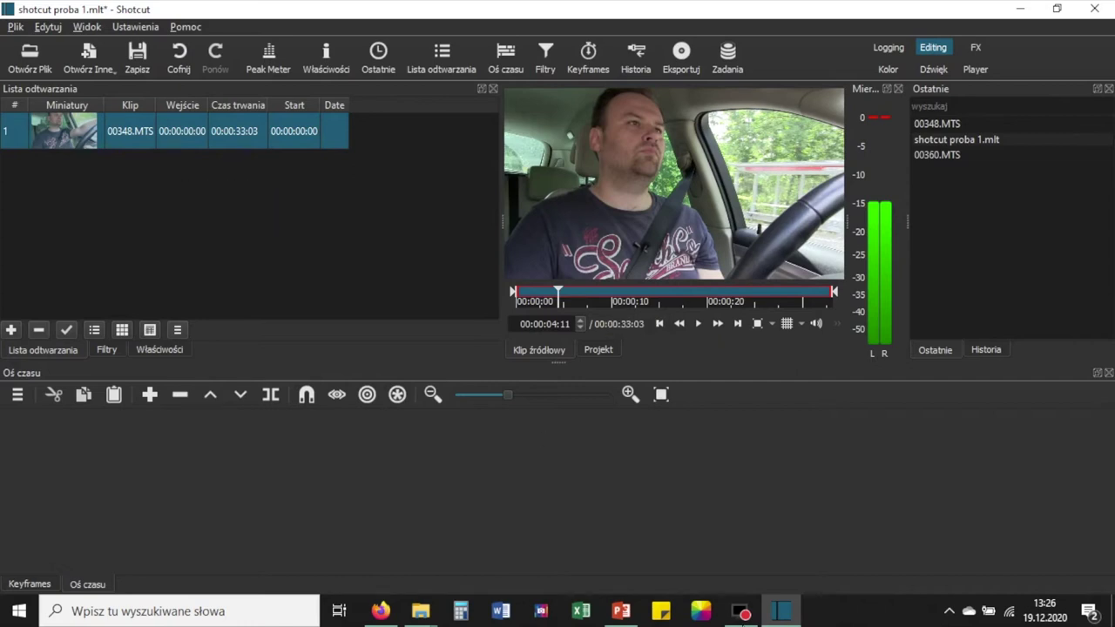
- Remove clip 00348.MTS from the playlist
{"action": "mouse_move", "coordinate": [438, 620]}
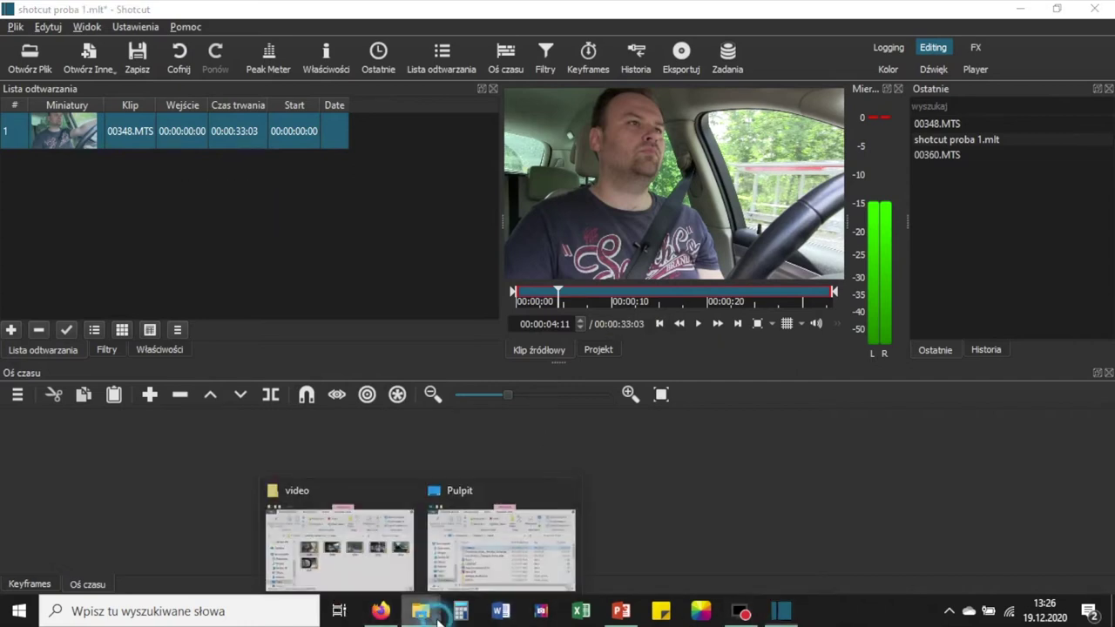
{"action": "left_click", "coordinate": [217, 200]}
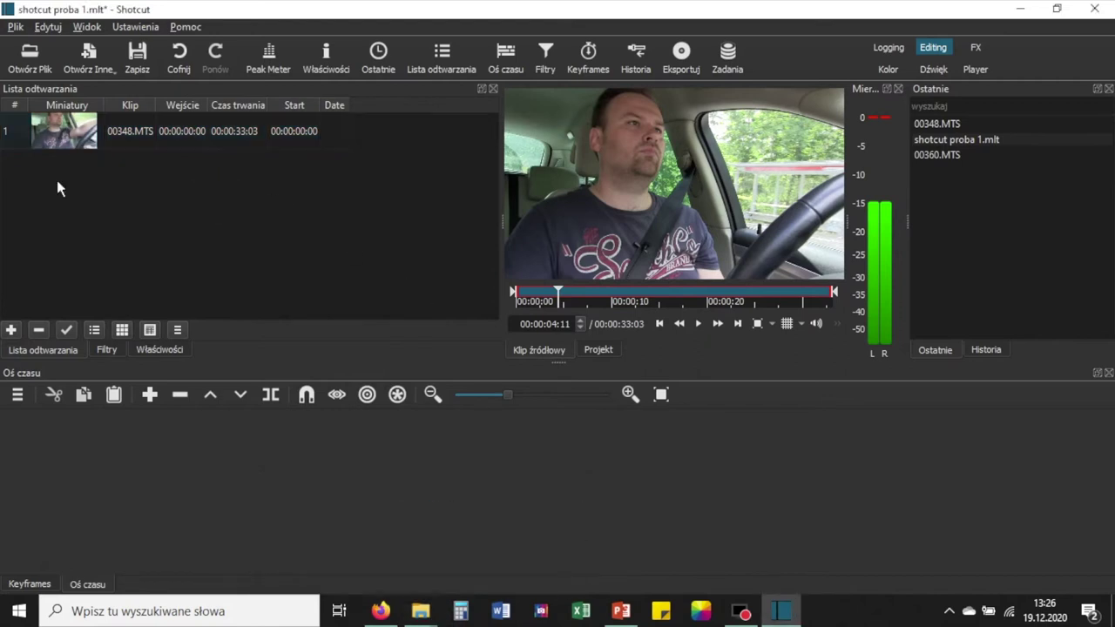
{"action": "left_click", "coordinate": [61, 129]}
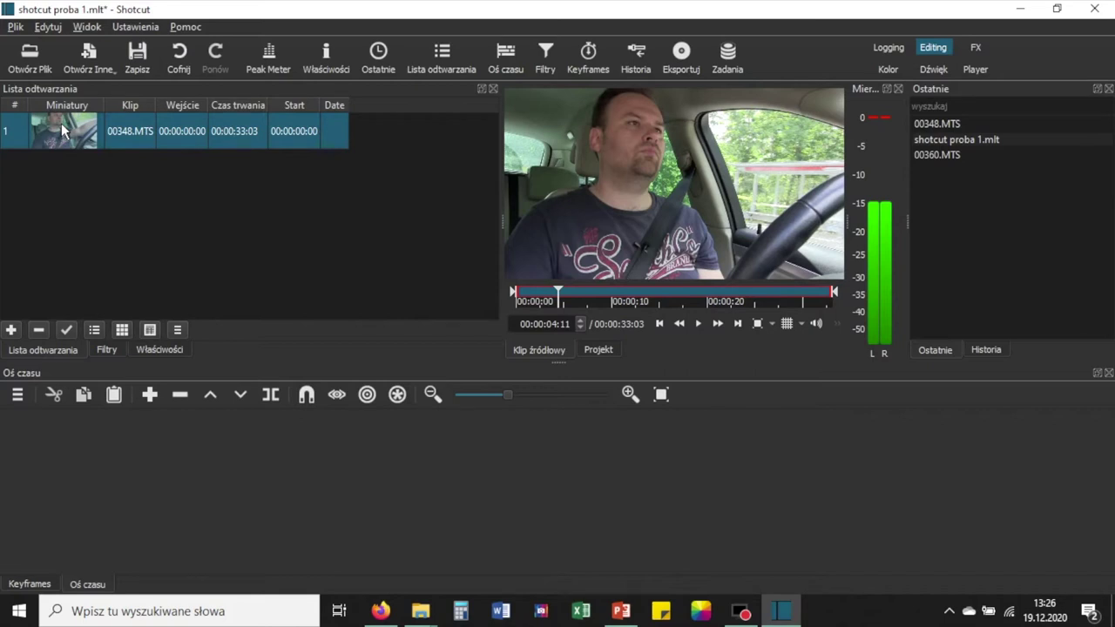
{"action": "right_click", "coordinate": [61, 123]}
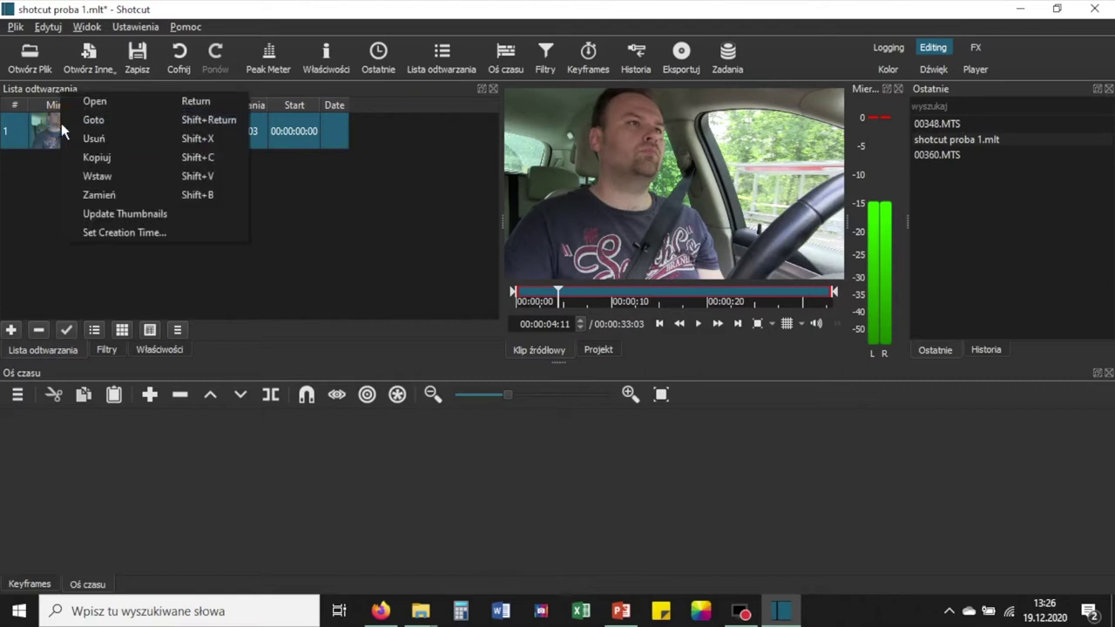
{"action": "left_click", "coordinate": [147, 143]}
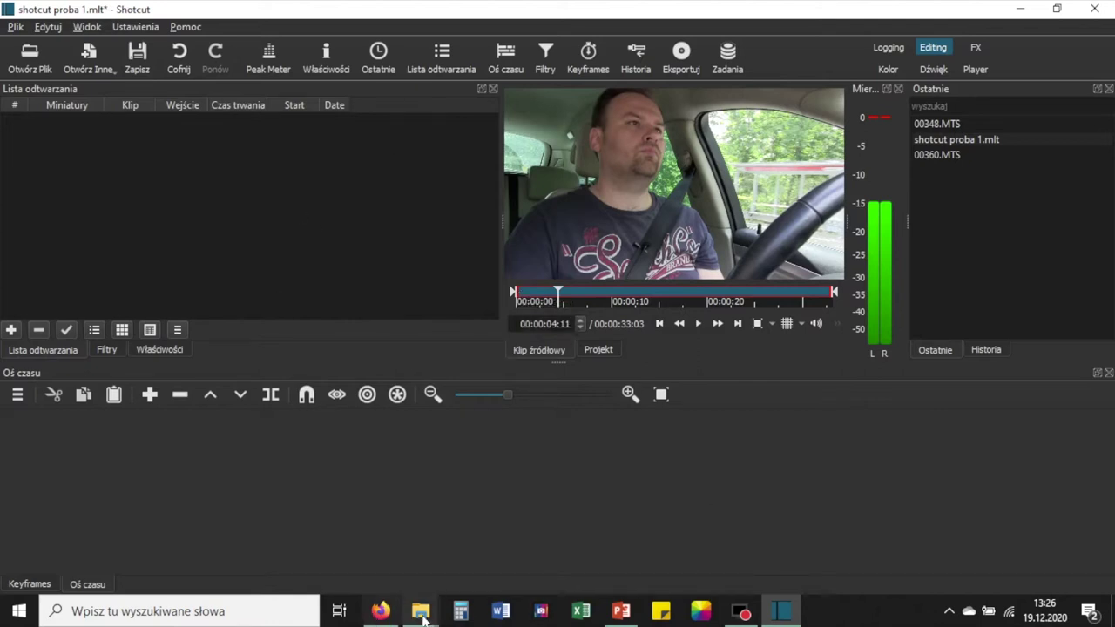
- Add clip 00348 from the video folder to the playlist again and delete it from the list
{"action": "mouse_move", "coordinate": [422, 611]}
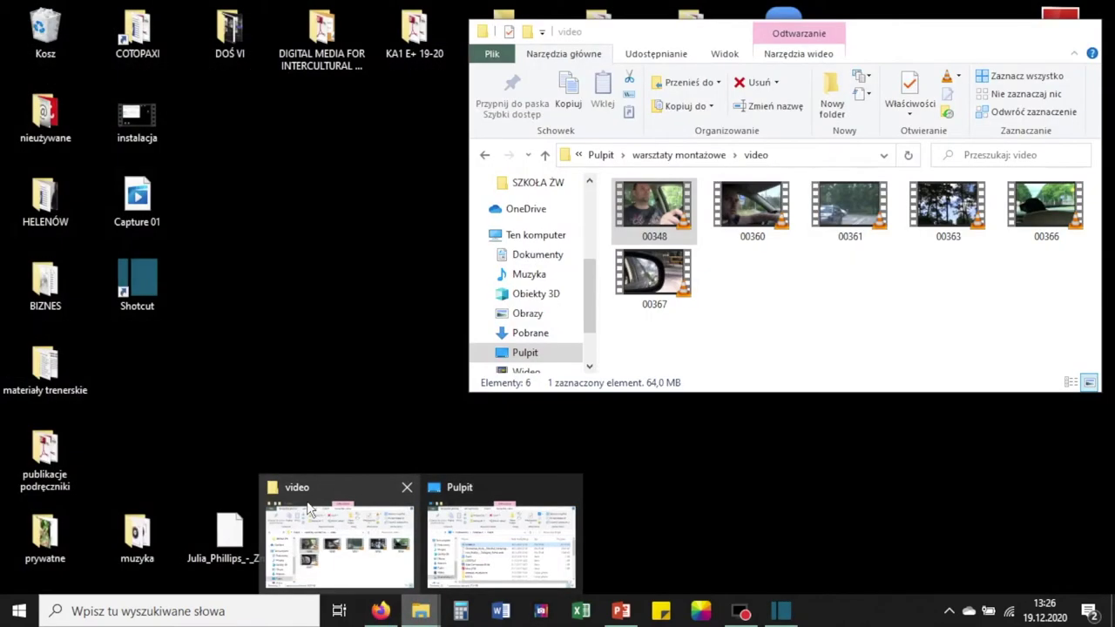
{"action": "left_click", "coordinate": [343, 542]}
{"action": "left_click_drag", "start_coordinate": [620, 225], "coordinate": [299, 215]}
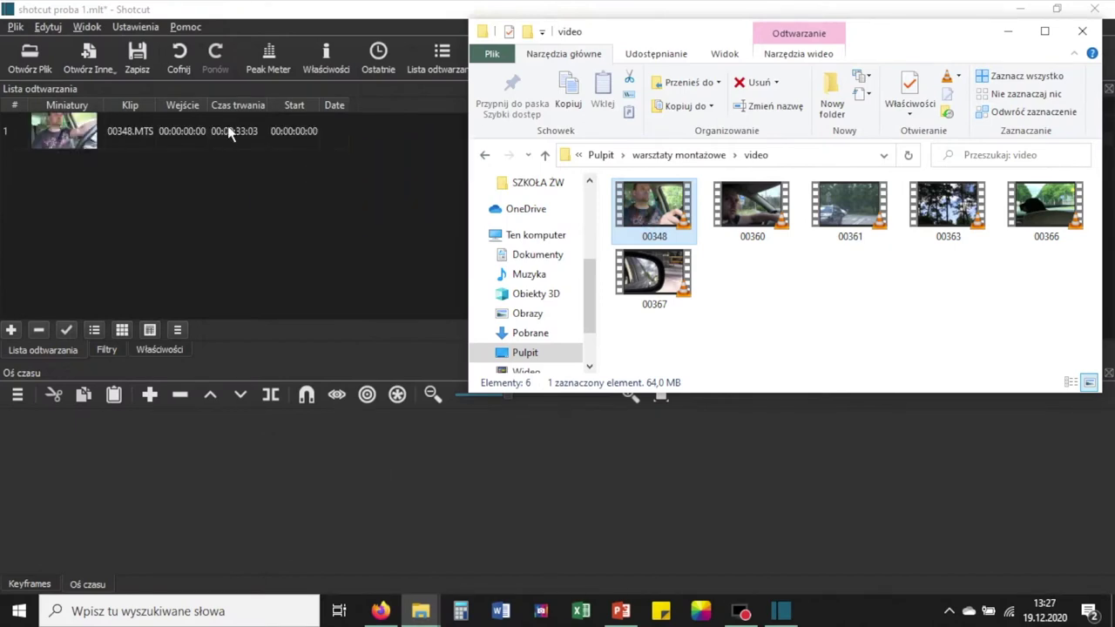
{"action": "left_click", "coordinate": [227, 125]}
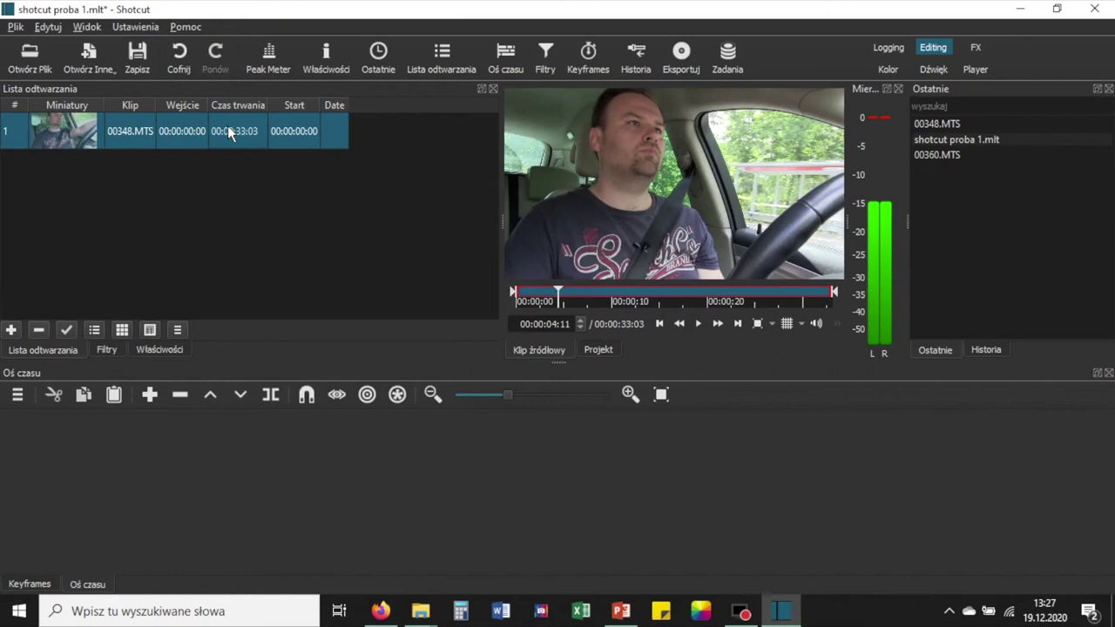
{"action": "key", "text": "Delete"}
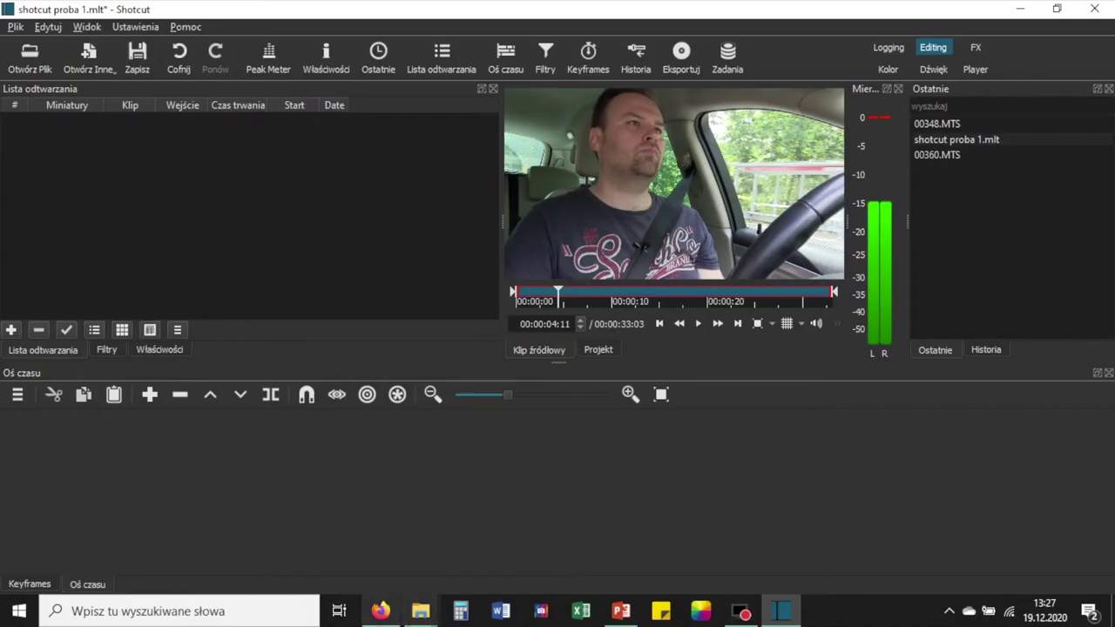
- Add all six clips from the video folder to Shotcut's playlist together and minimize the folder window
{"action": "mouse_move", "coordinate": [420, 610]}
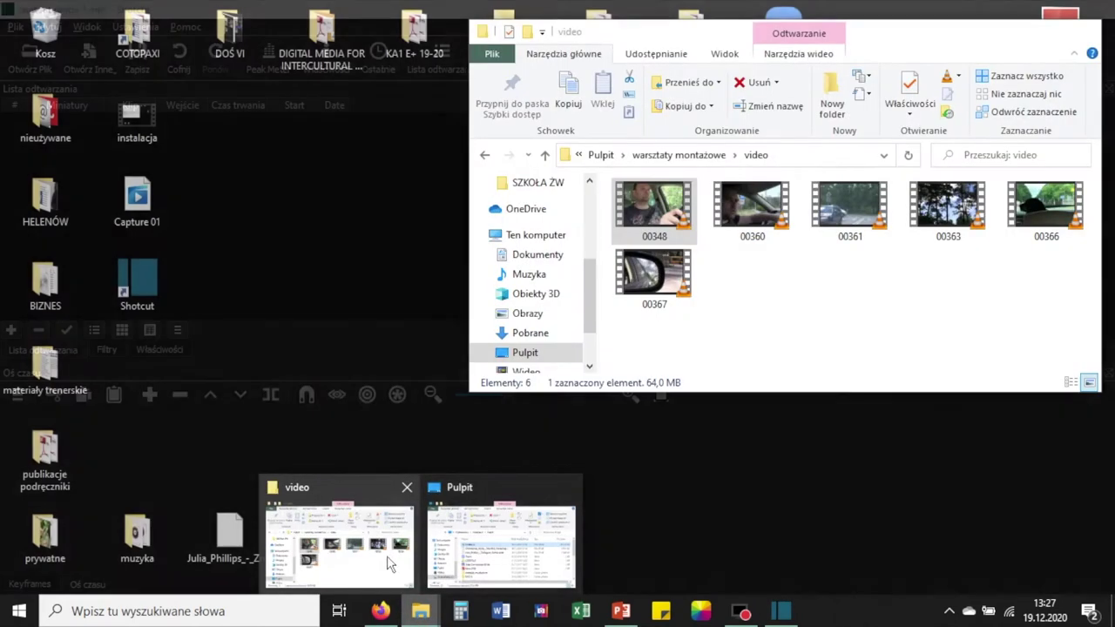
{"action": "left_click", "coordinate": [389, 565]}
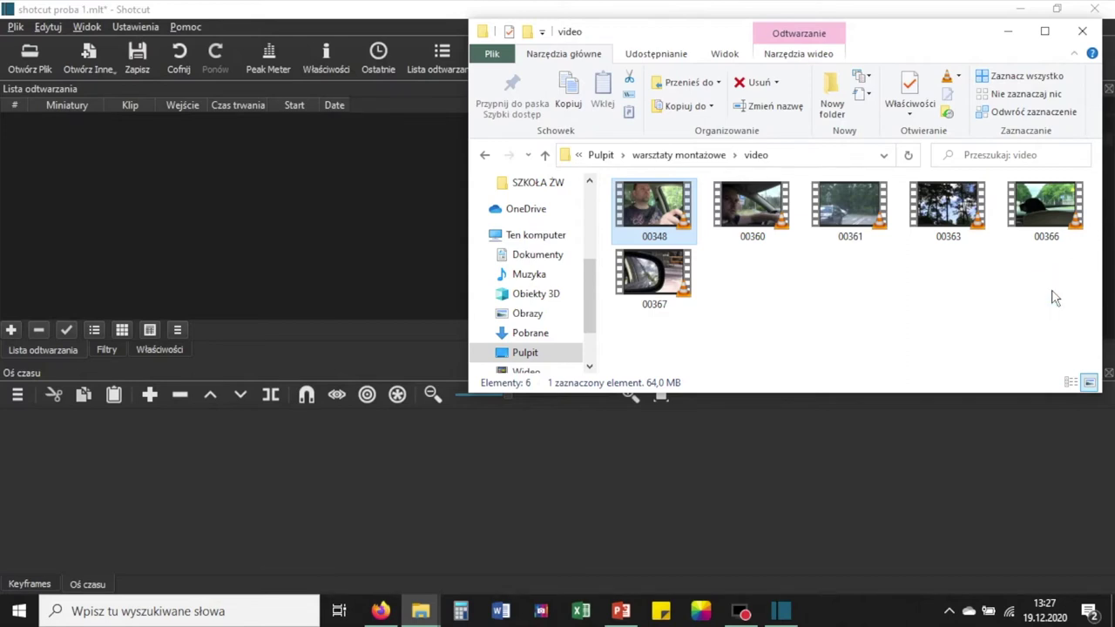
{"action": "left_click_drag", "start_coordinate": [1052, 291], "coordinate": [634, 202]}
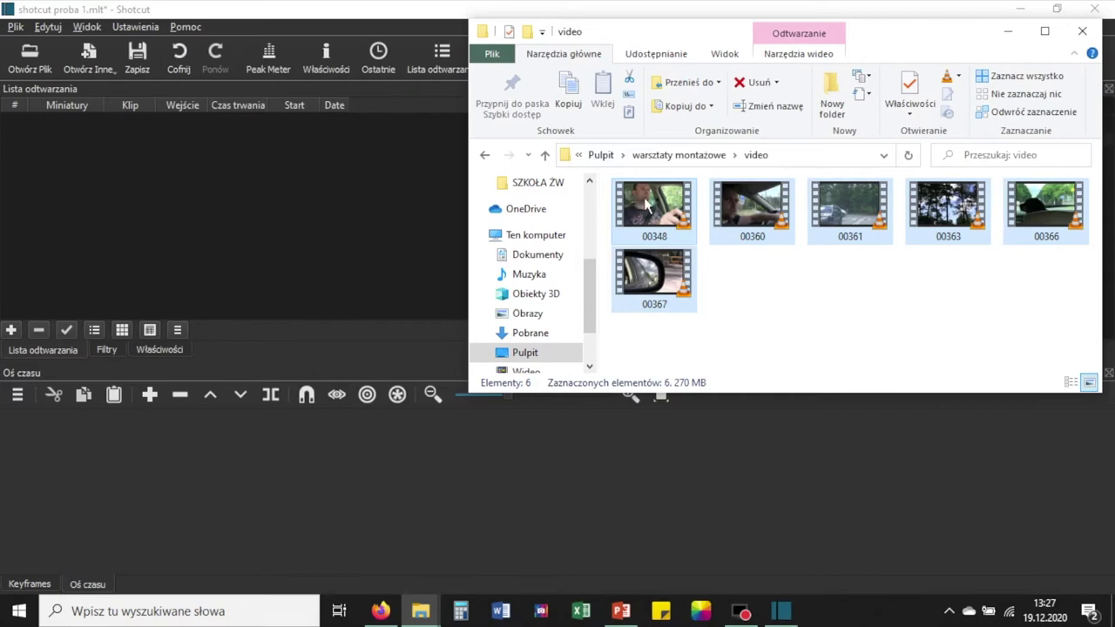
{"action": "left_click_drag", "start_coordinate": [649, 205], "coordinate": [57, 195]}
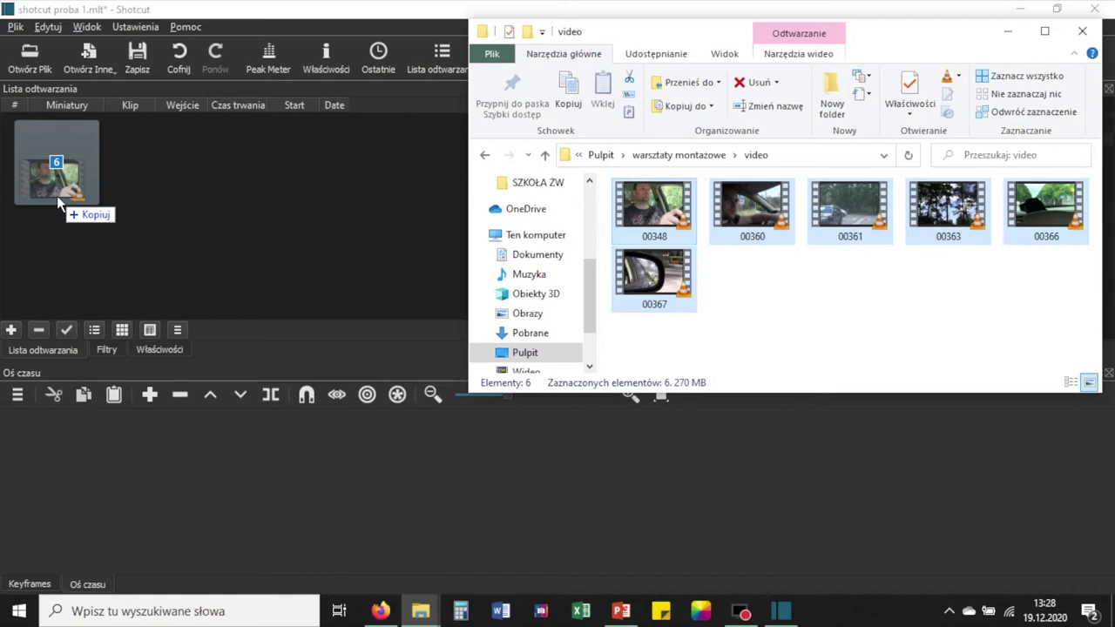
{"action": "left_click_drag", "start_coordinate": [58, 198], "coordinate": [58, 199]}
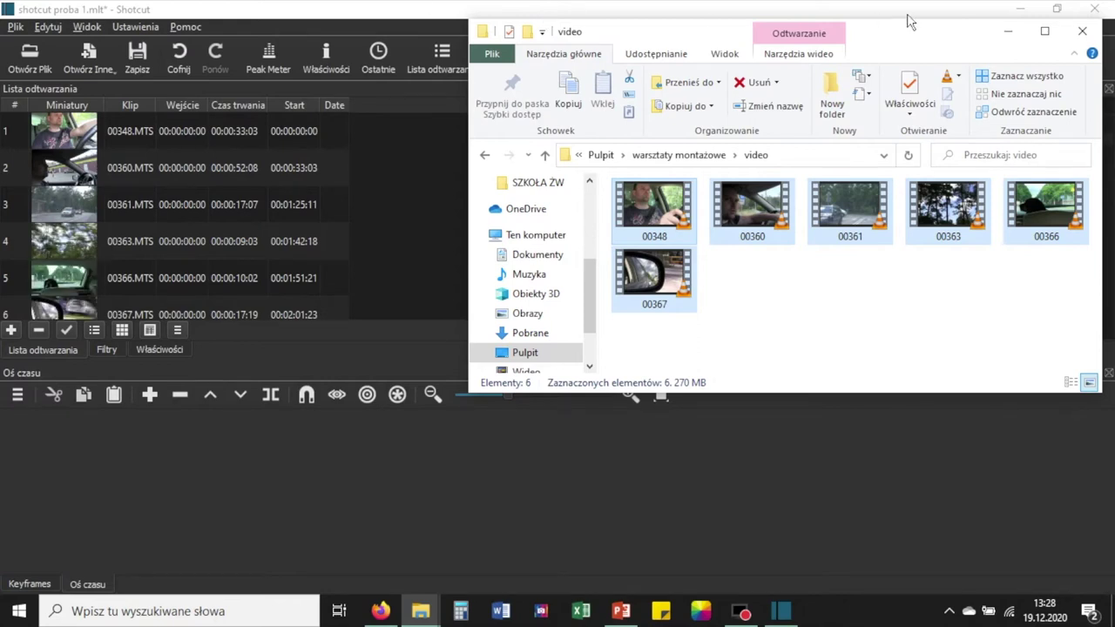
{"action": "left_click", "coordinate": [1008, 37]}
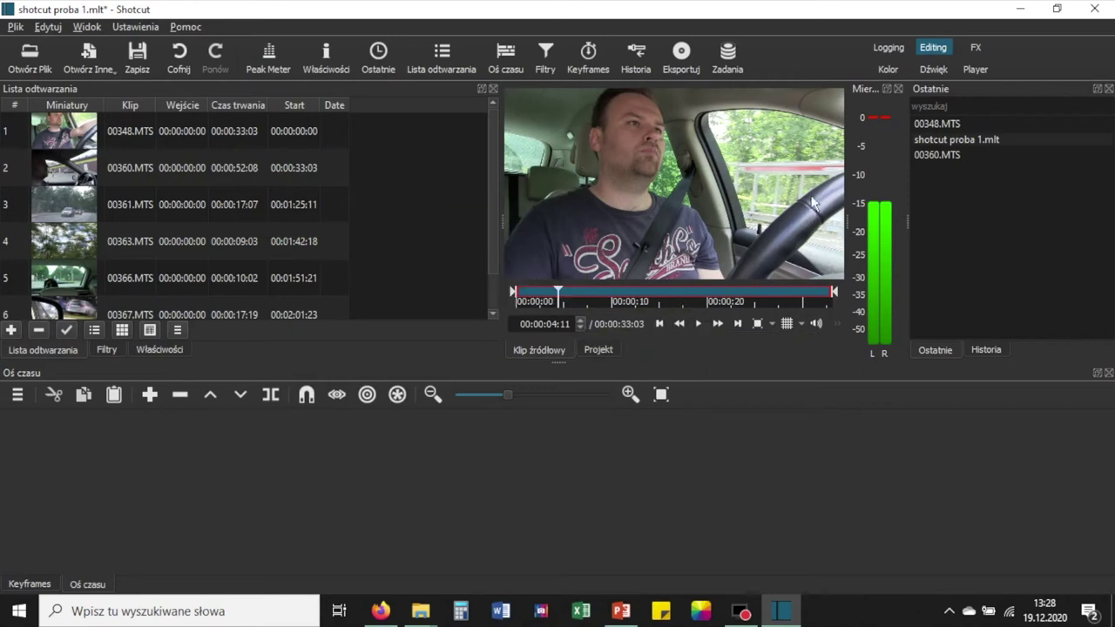
- Preview playlist clips 00348.MTS and 00360.MTS in the source player, pausing each after a few seconds
{"action": "left_click", "coordinate": [698, 323]}
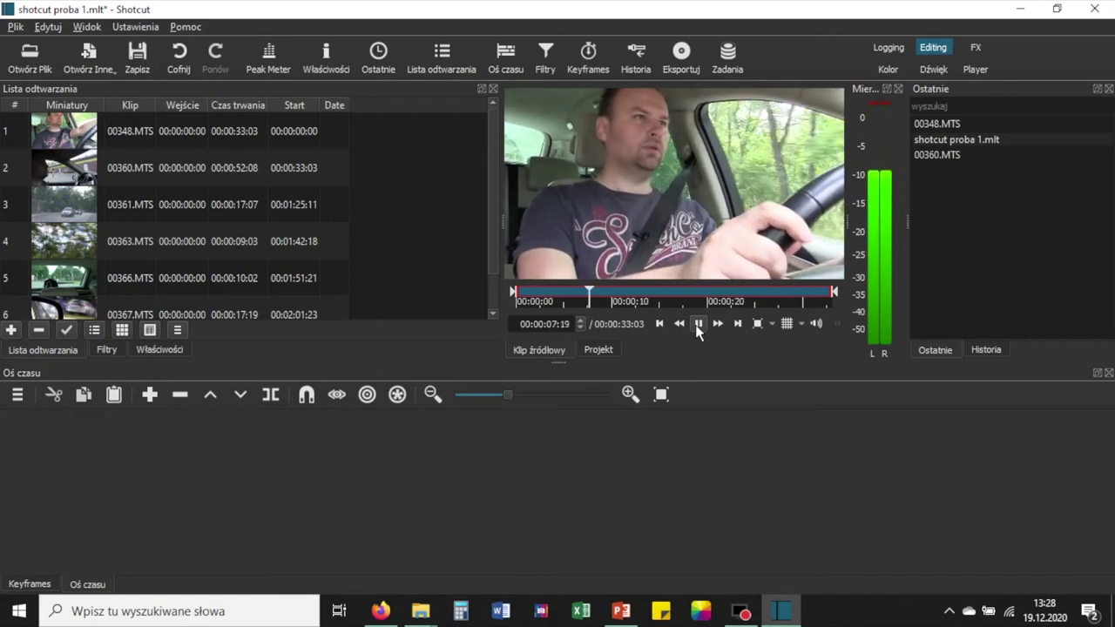
{"action": "left_click", "coordinate": [698, 323]}
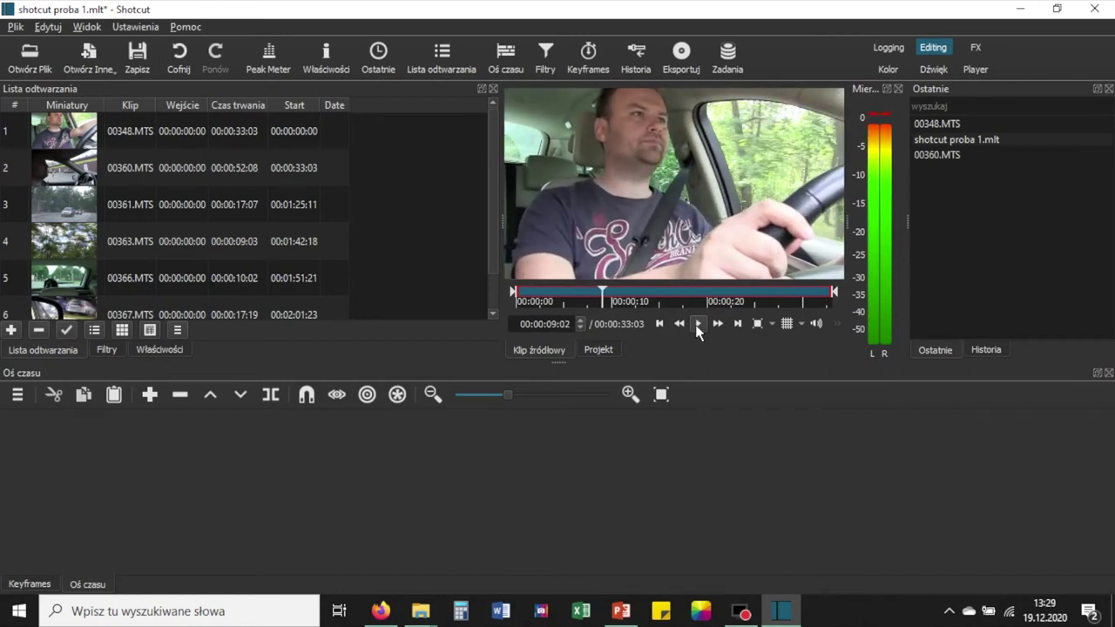
{"action": "left_click", "coordinate": [80, 181]}
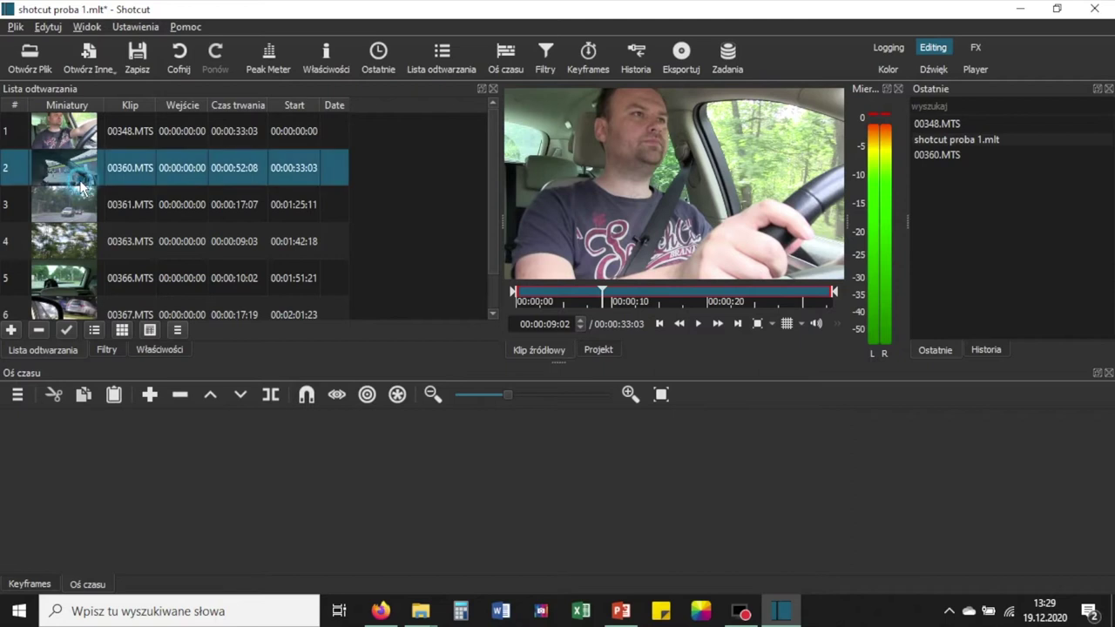
{"action": "double_click", "coordinate": [70, 171]}
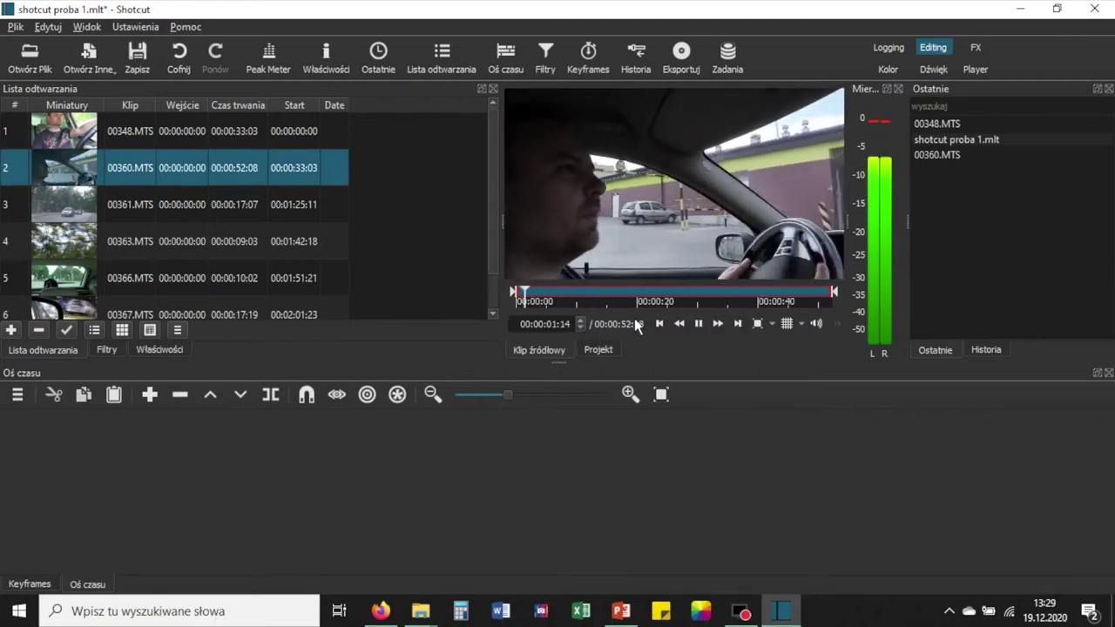
{"action": "left_click", "coordinate": [699, 324]}
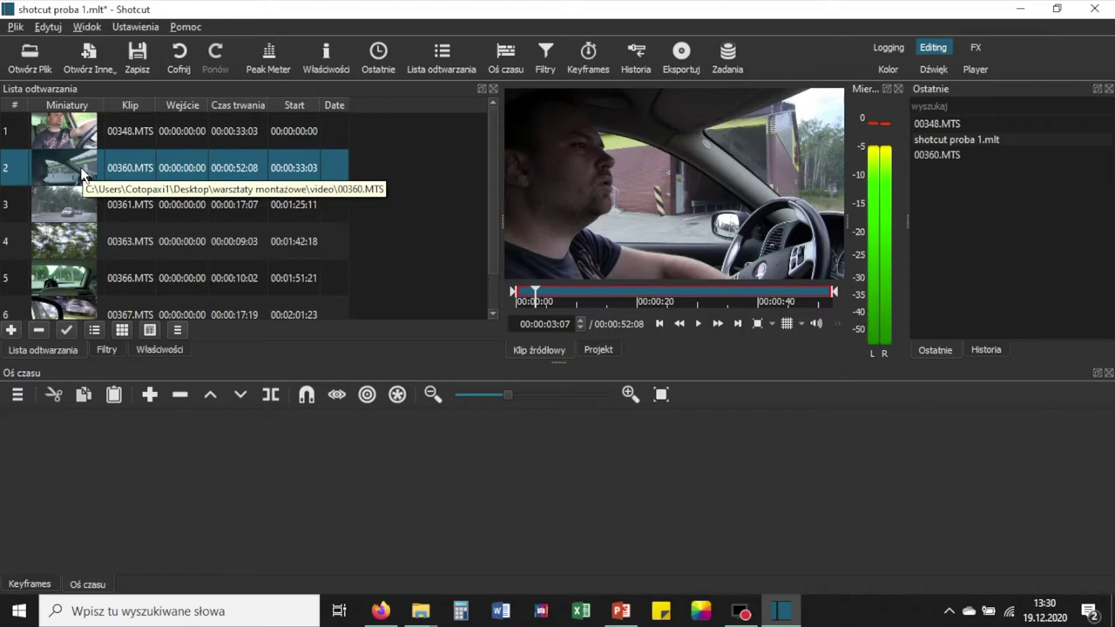
- Place playlist clip 00360.MTS at the start of a new video track V1 on the timeline
{"action": "left_click_drag", "start_coordinate": [83, 172], "coordinate": [98, 476]}
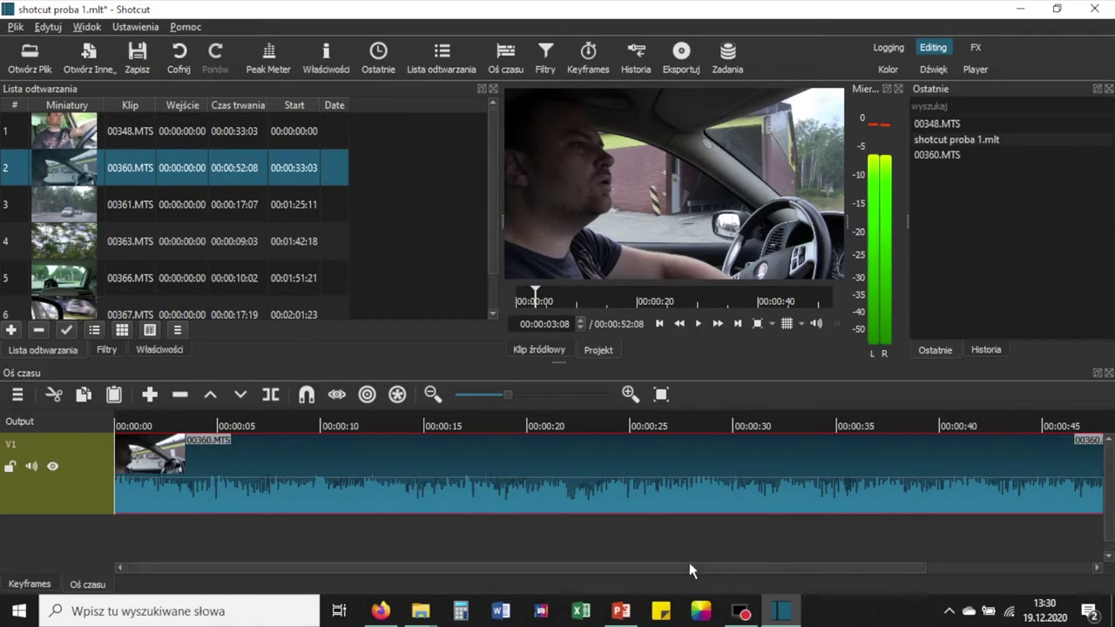
{"action": "left_click", "coordinate": [544, 568]}
{"action": "left_click_drag", "start_coordinate": [544, 567], "coordinate": [601, 592]}
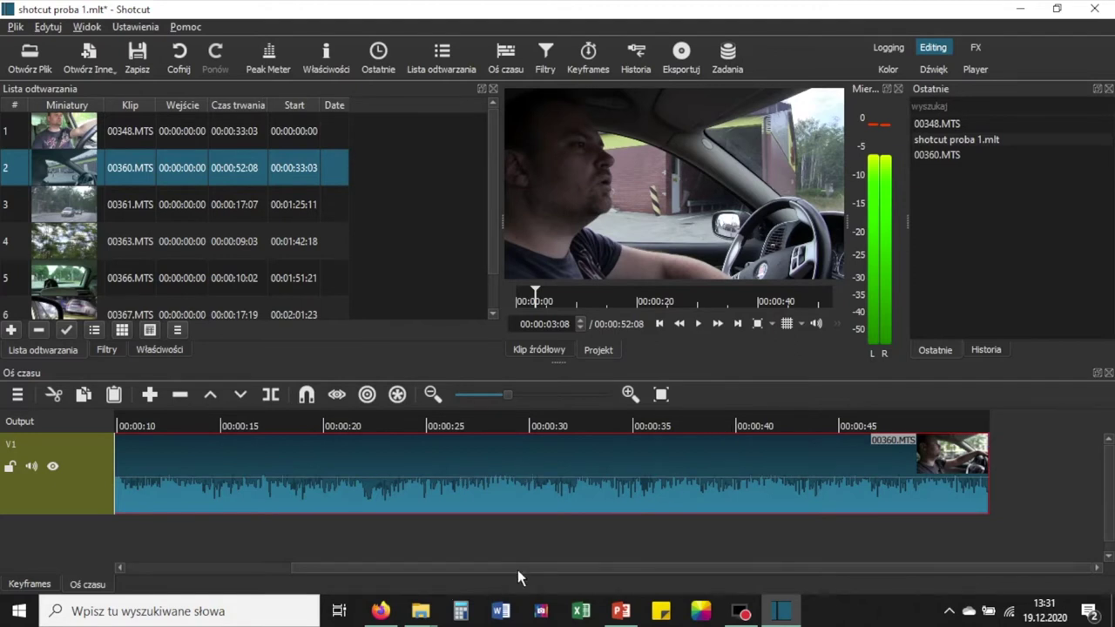
{"action": "left_click_drag", "start_coordinate": [517, 570], "coordinate": [324, 572]}
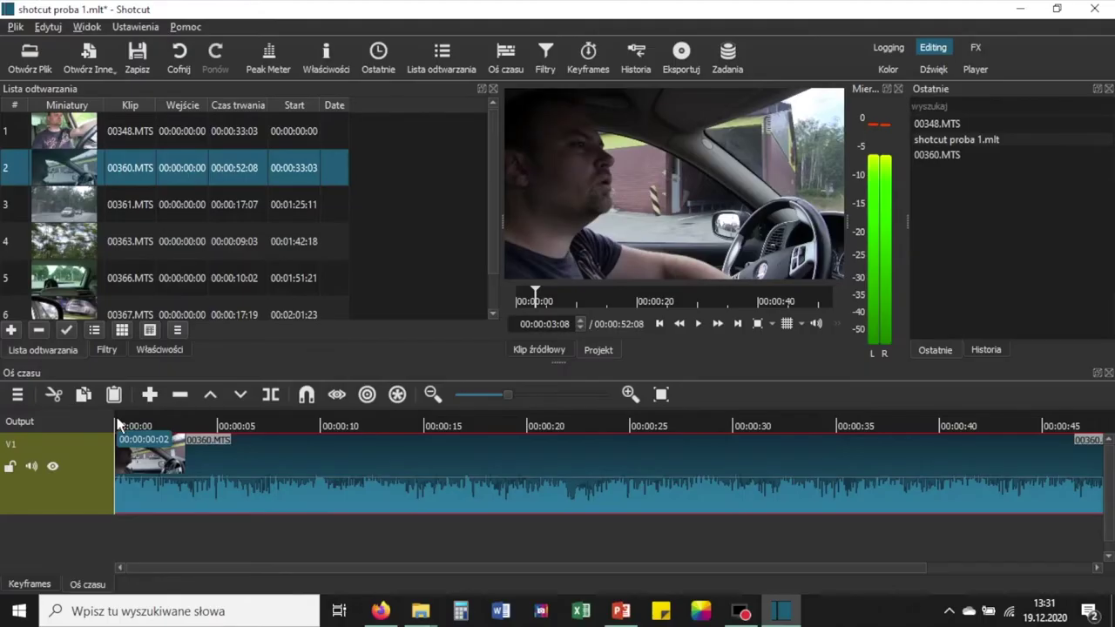
- Scrub the playhead from the start of the timeline clip to 00:00:17:24
{"action": "left_click", "coordinate": [117, 417]}
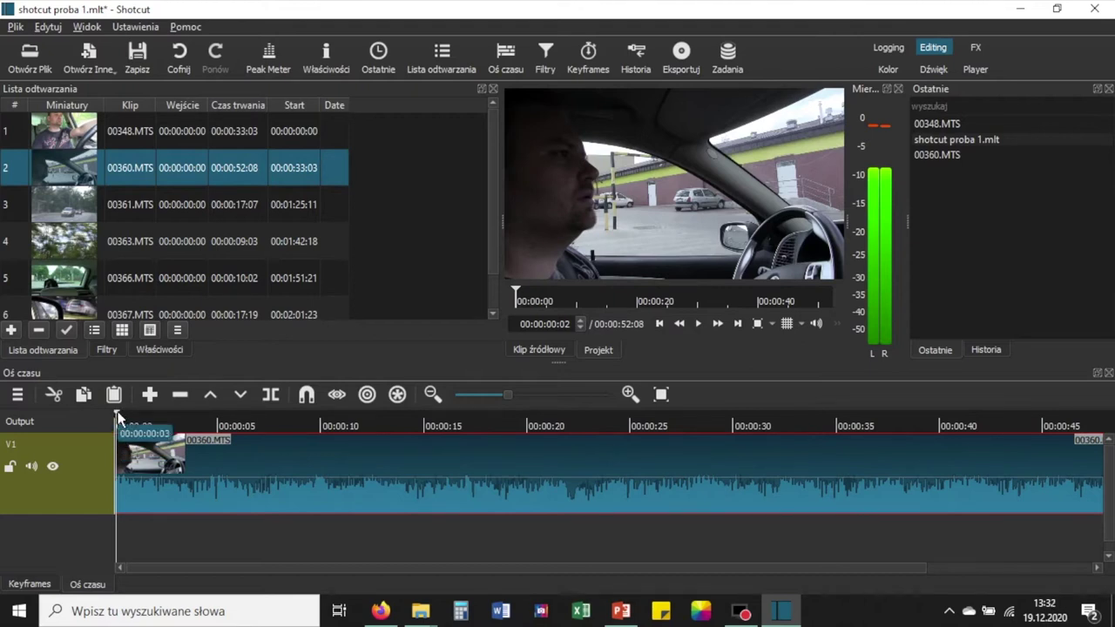
{"action": "left_click_drag", "start_coordinate": [125, 410], "coordinate": [150, 416]}
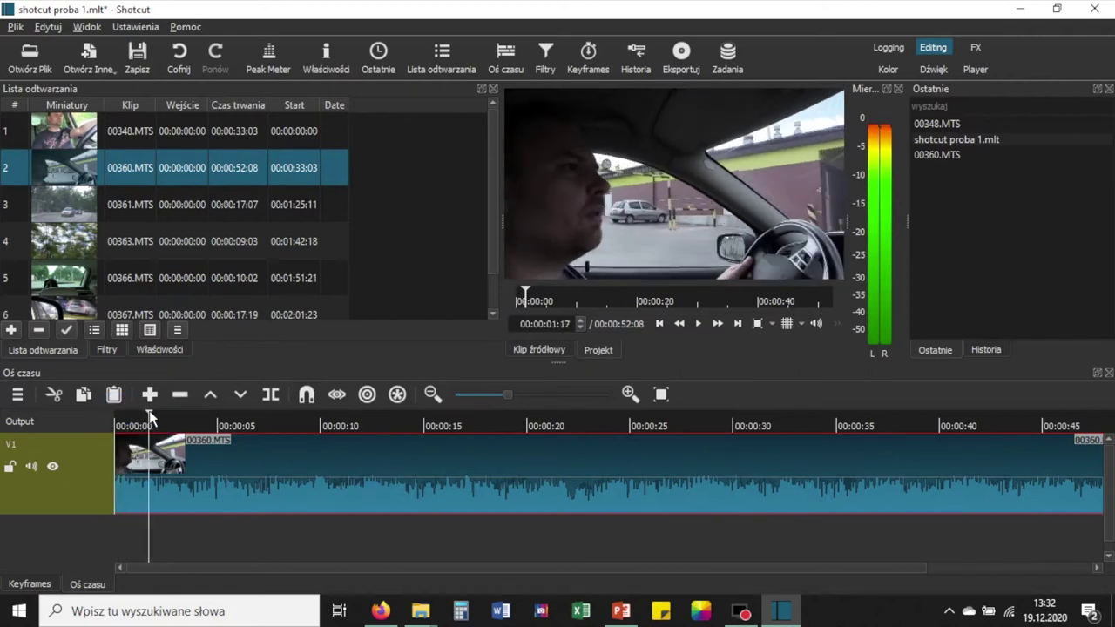
{"action": "left_click", "coordinate": [148, 412]}
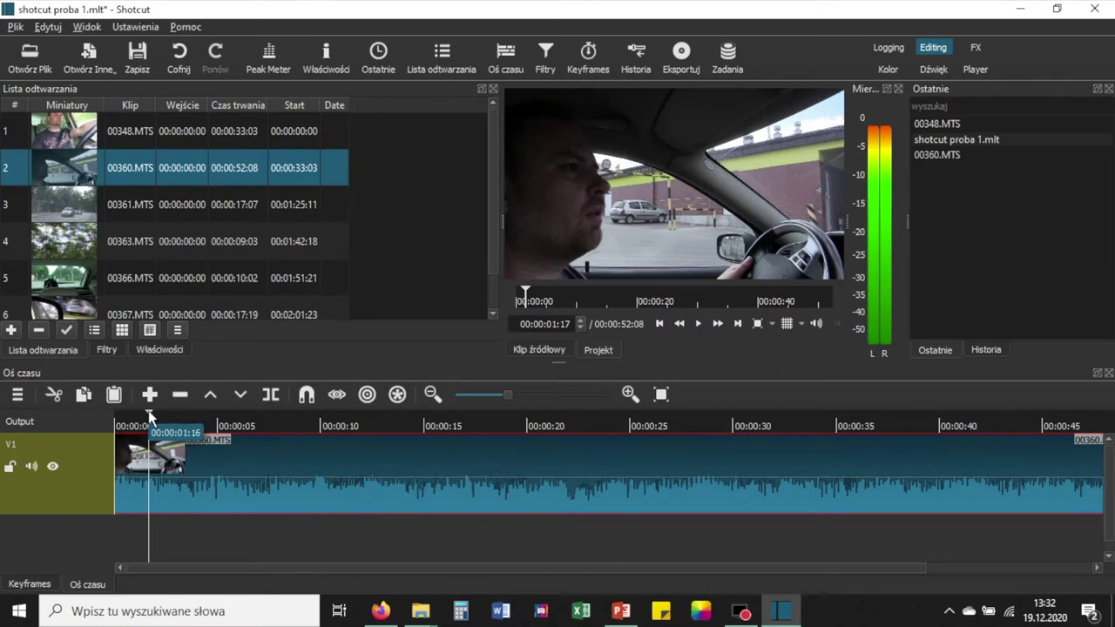
{"action": "left_click_drag", "start_coordinate": [149, 418], "coordinate": [486, 418]}
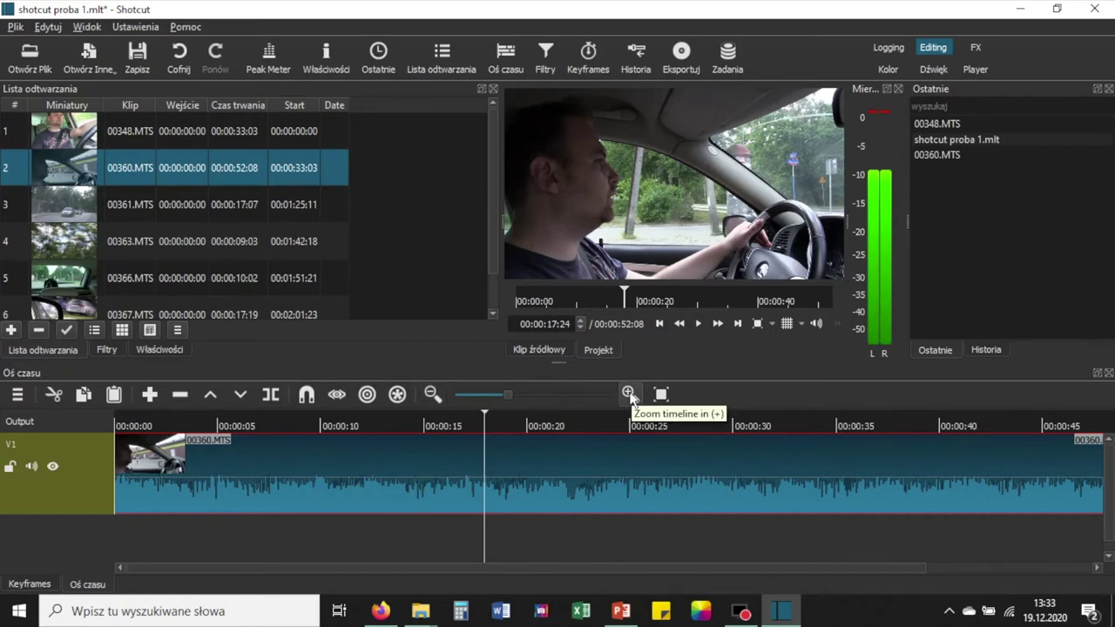
- Zoom the timeline out until the whole 00360.MTS clip fits in view
{"action": "left_click", "coordinate": [432, 394]}
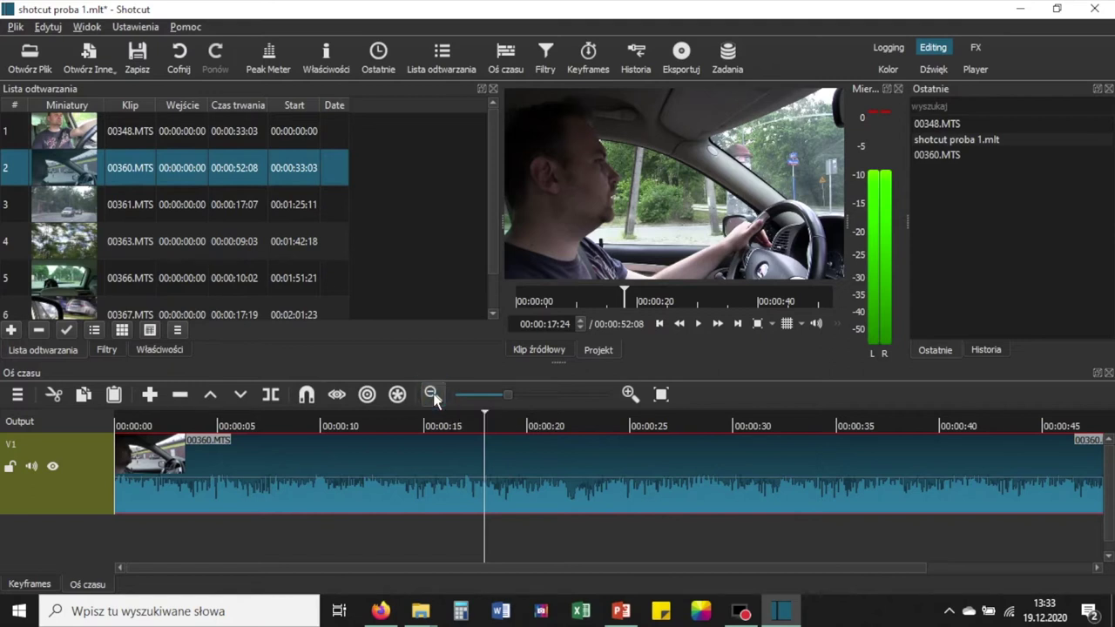
{"action": "left_click", "coordinate": [432, 395]}
{"action": "left_click", "coordinate": [432, 395]}
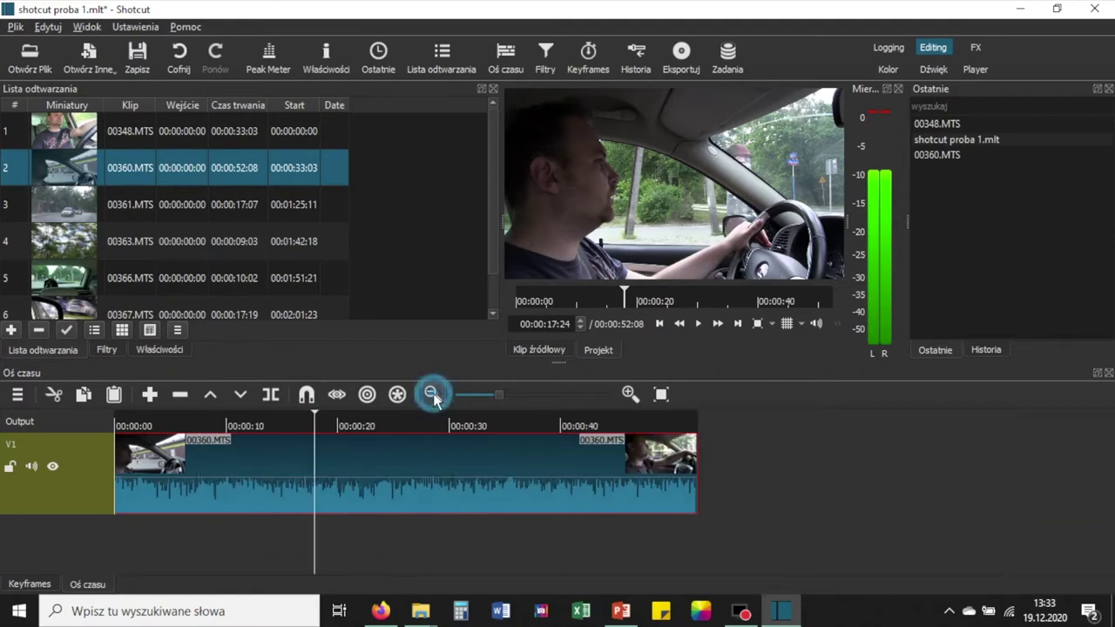
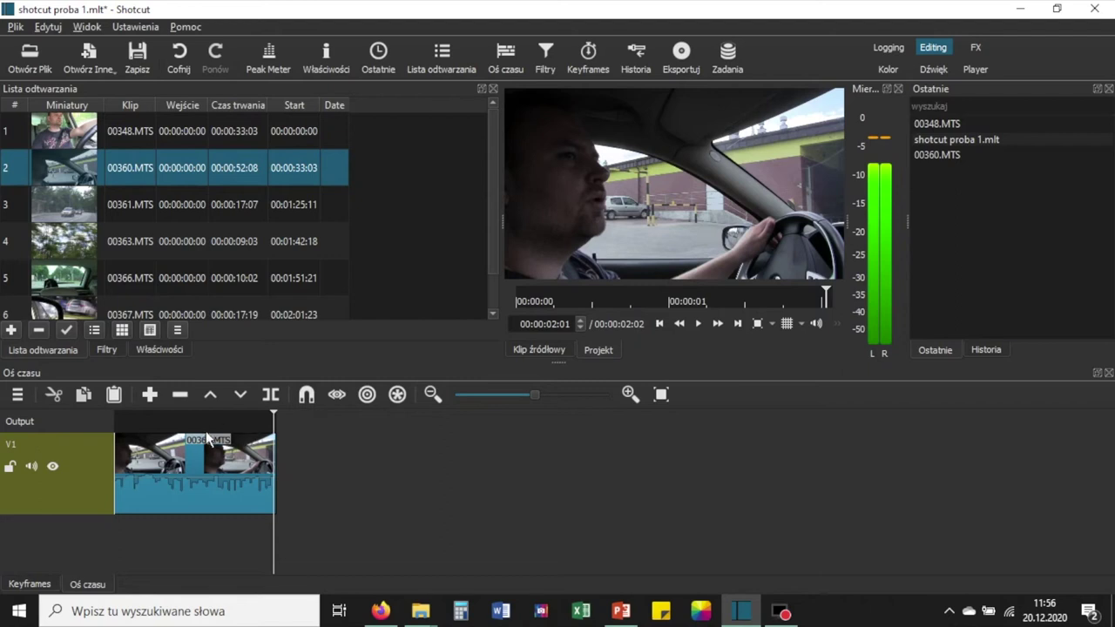
- Play the short remaining piece of 00360.MTS and undo the removal of the longer piece after the cut
{"action": "left_click", "coordinate": [202, 435]}
{"action": "left_click", "coordinate": [153, 417]}
{"action": "key", "text": "space"}
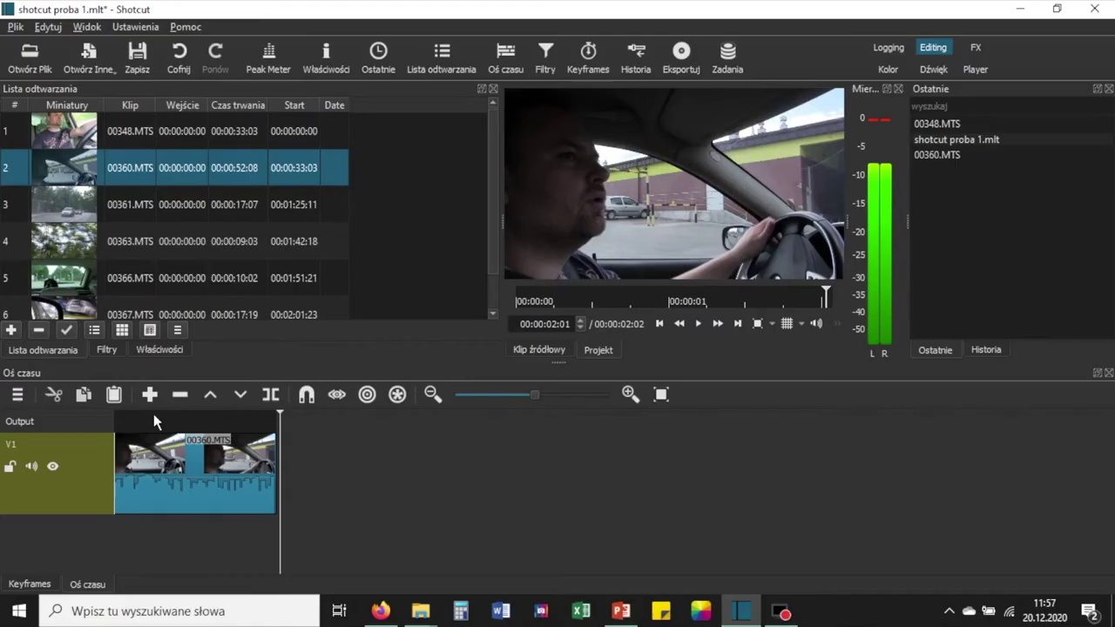
{"action": "key", "text": "ctrl+z"}
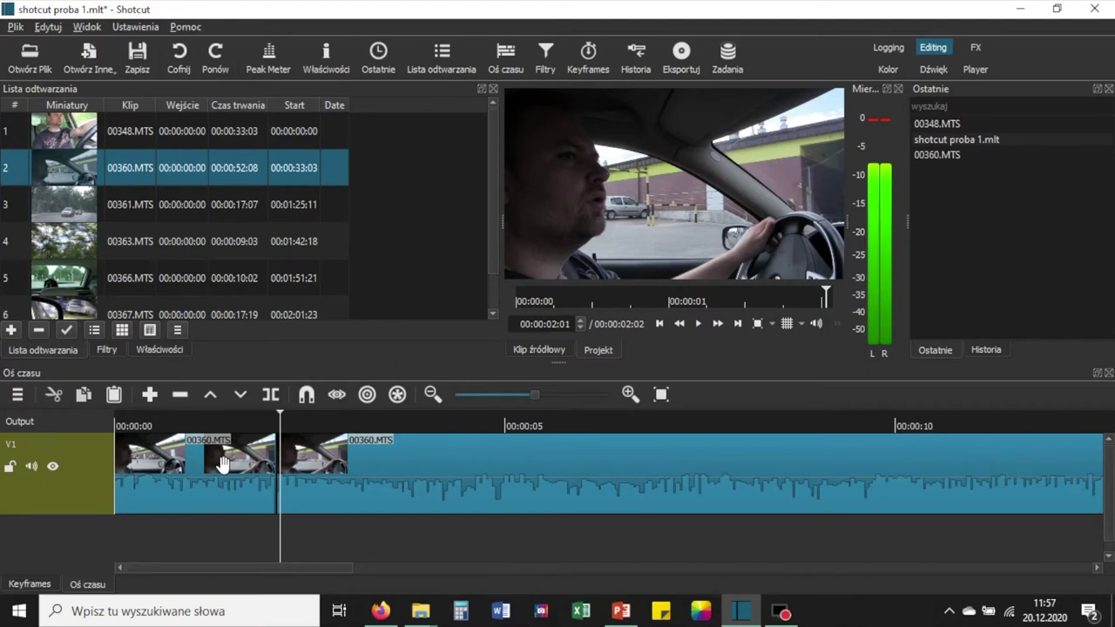
- Remove the short first piece of 00360.MTS, before the cut, from track V1
{"action": "left_click", "coordinate": [198, 470]}
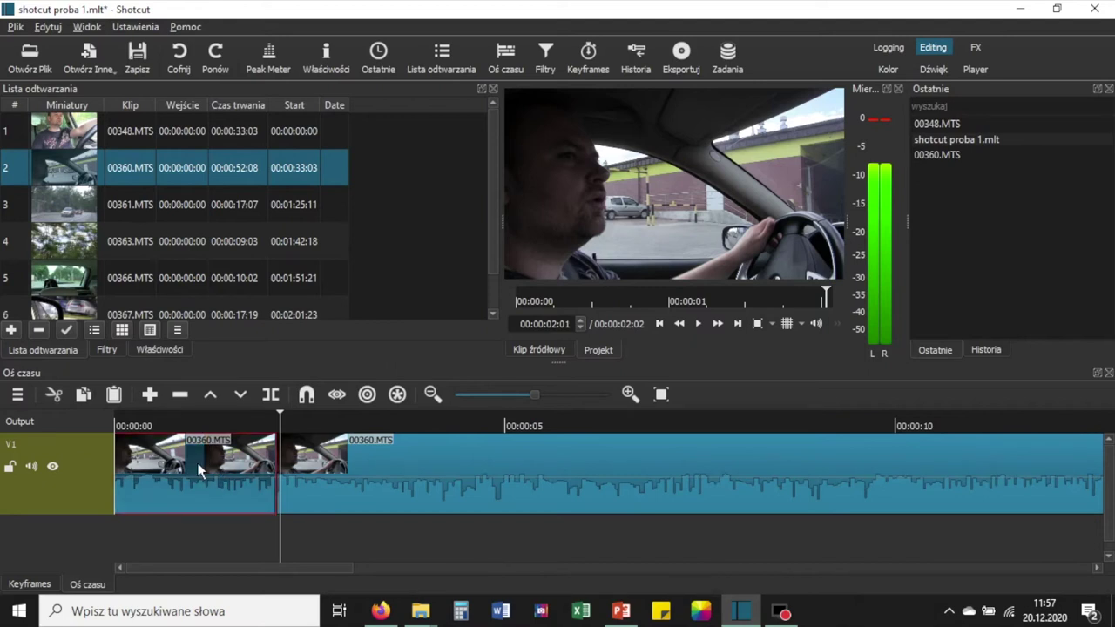
{"action": "double_click", "coordinate": [197, 462]}
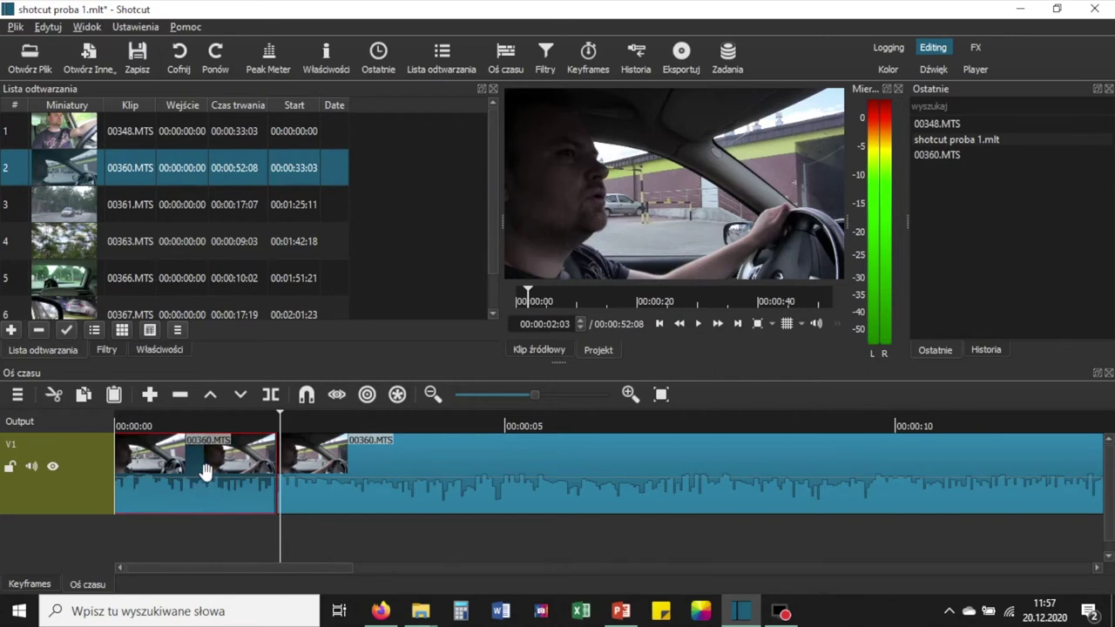
{"action": "right_click", "coordinate": [211, 465]}
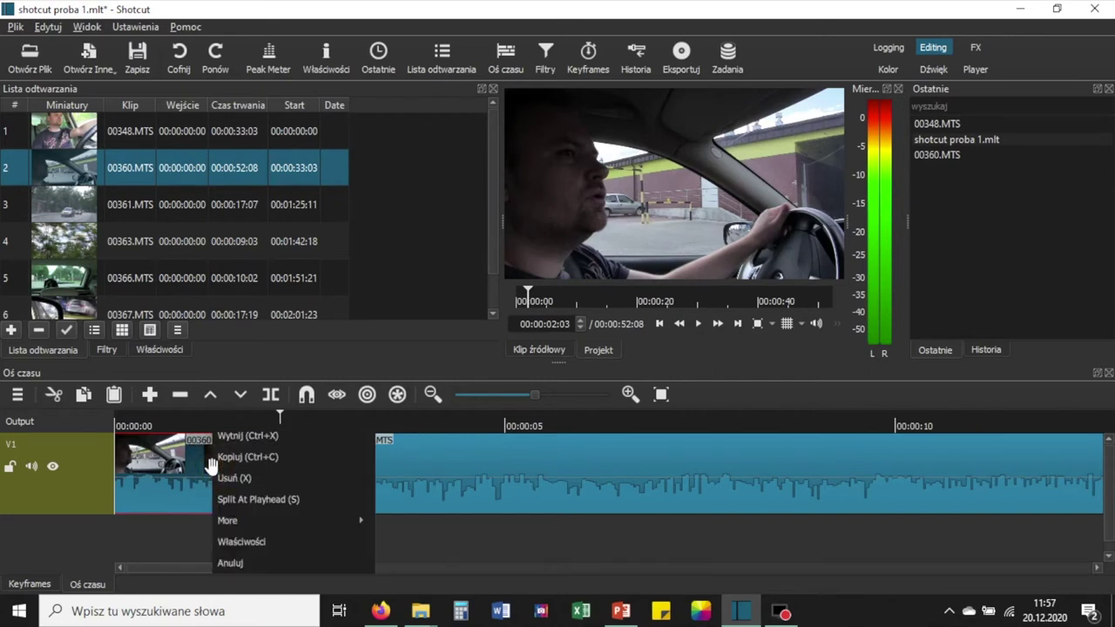
{"action": "left_click", "coordinate": [228, 480]}
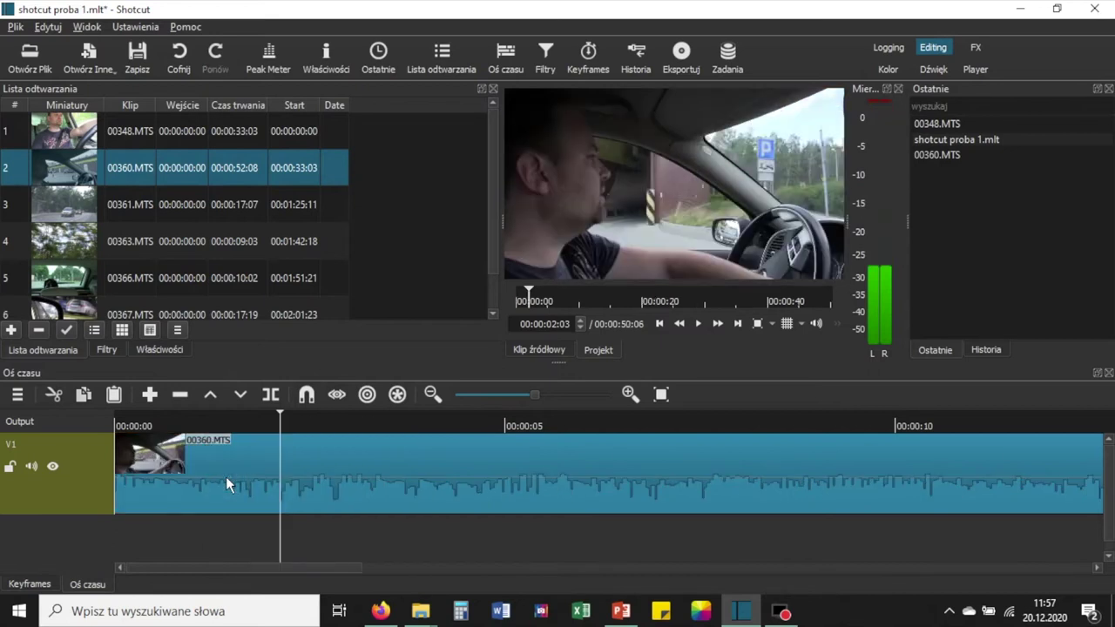
- Return the playhead to the start of the timeline and play the trimmed clip for about two seconds
{"action": "left_click", "coordinate": [113, 415]}
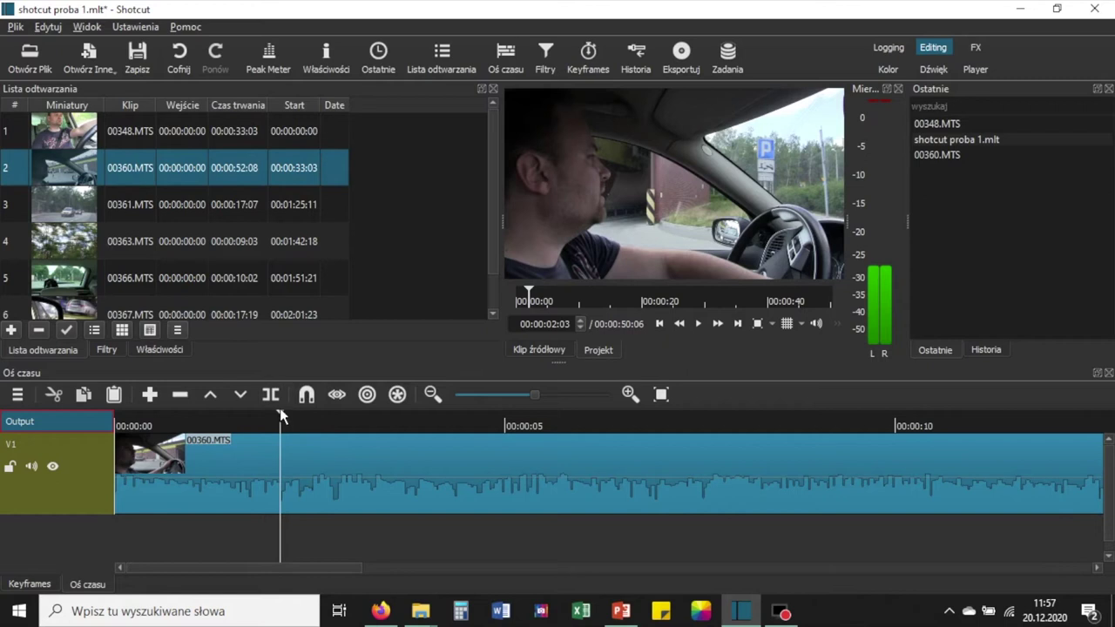
{"action": "left_click_drag", "start_coordinate": [280, 416], "coordinate": [100, 426]}
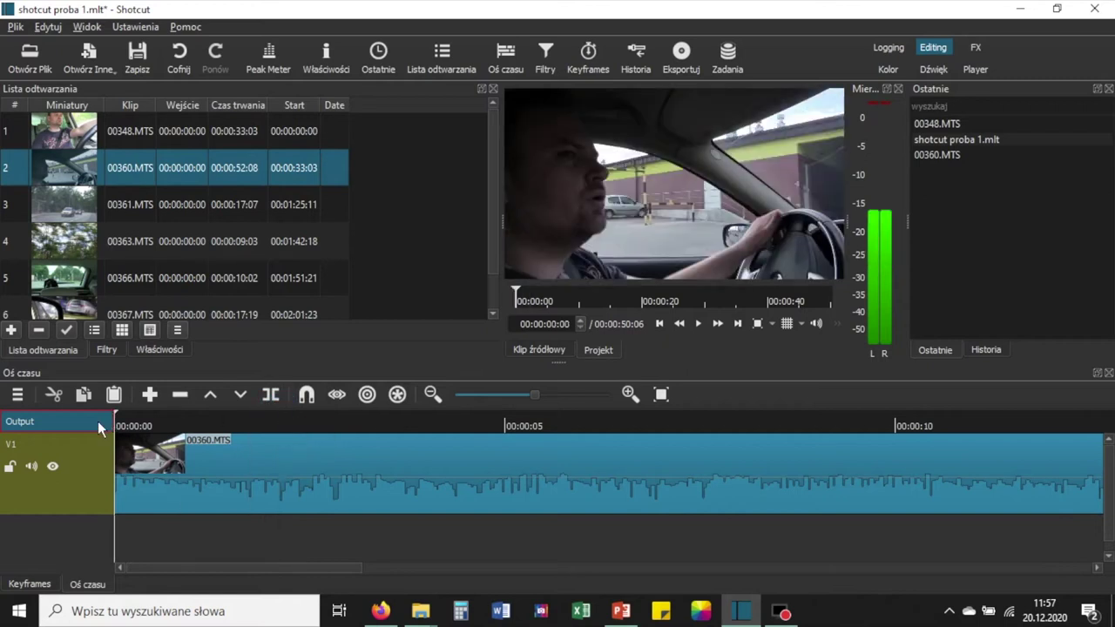
{"action": "key", "text": "space"}
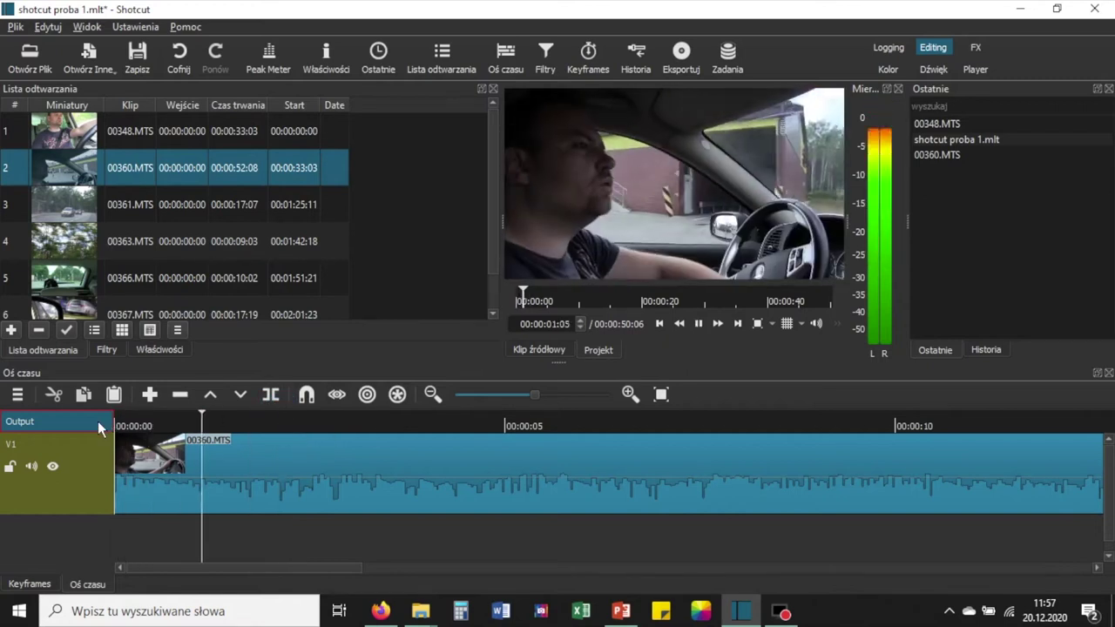
{"action": "key", "text": "space"}
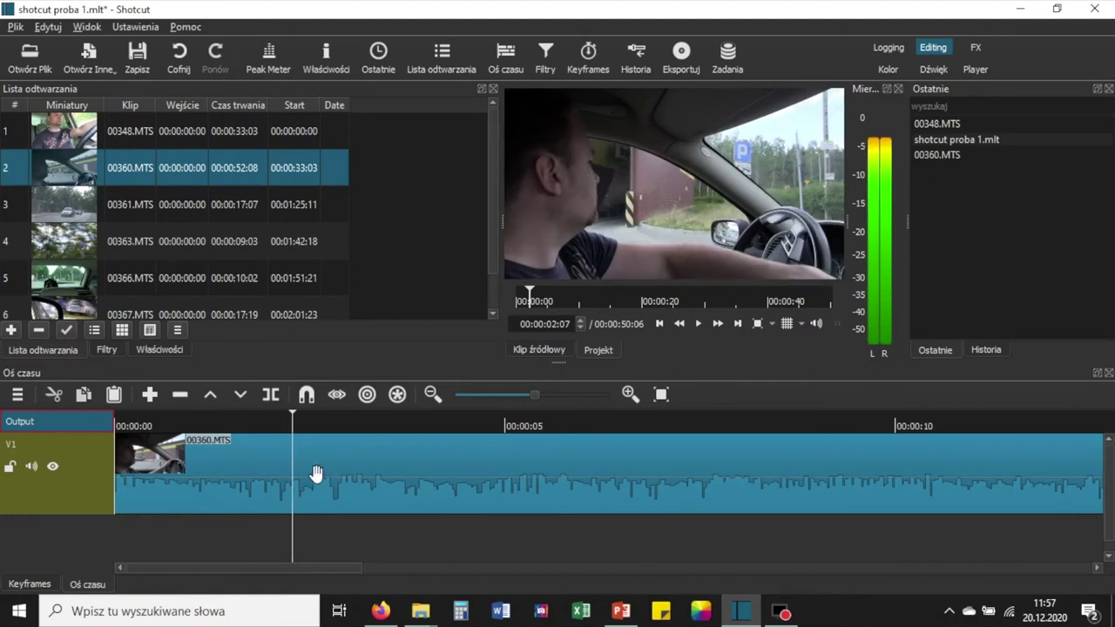
- Preview the timeline clip from 00:00:12:18, and replay it from 00:00:34:20 to find a cut point near 00:00:36:06
{"action": "left_click_drag", "start_coordinate": [301, 577], "coordinate": [398, 573]}
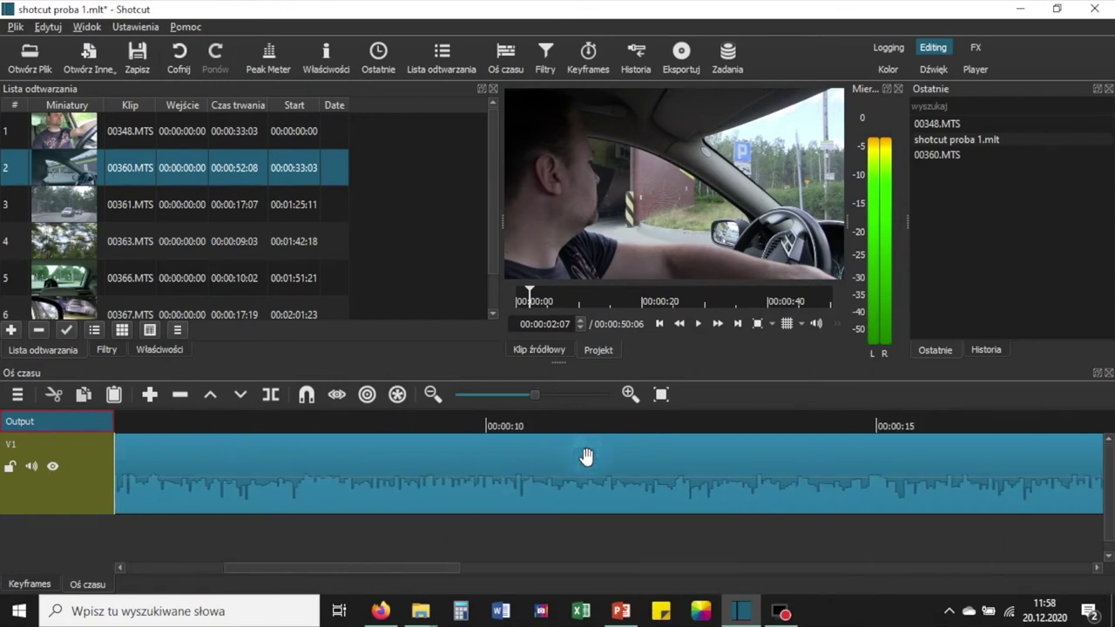
{"action": "left_click", "coordinate": [699, 424]}
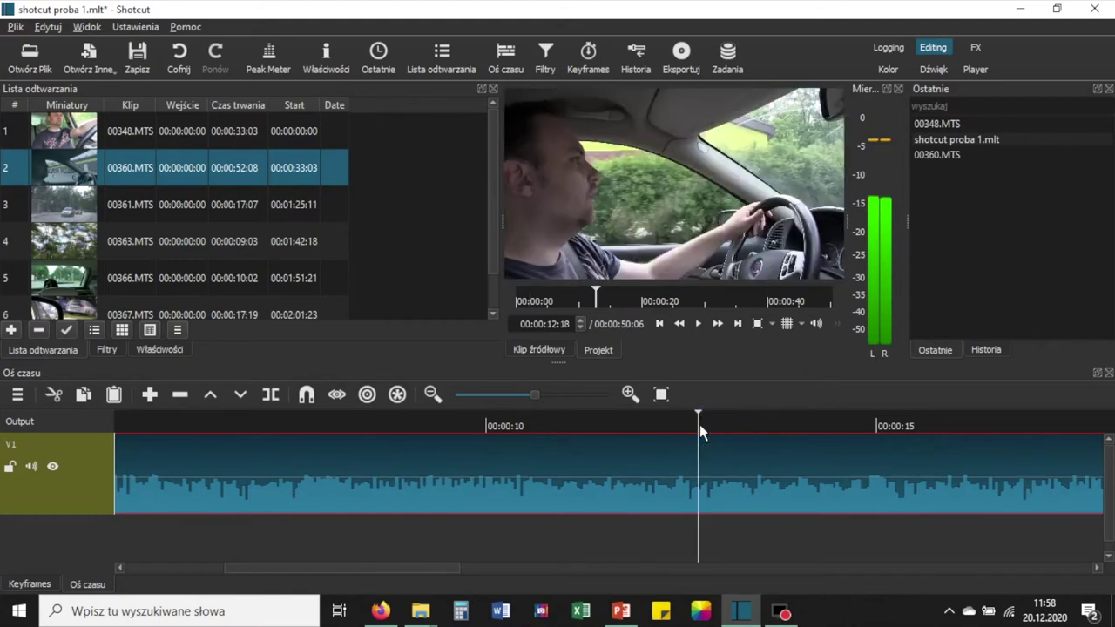
{"action": "key", "text": "space"}
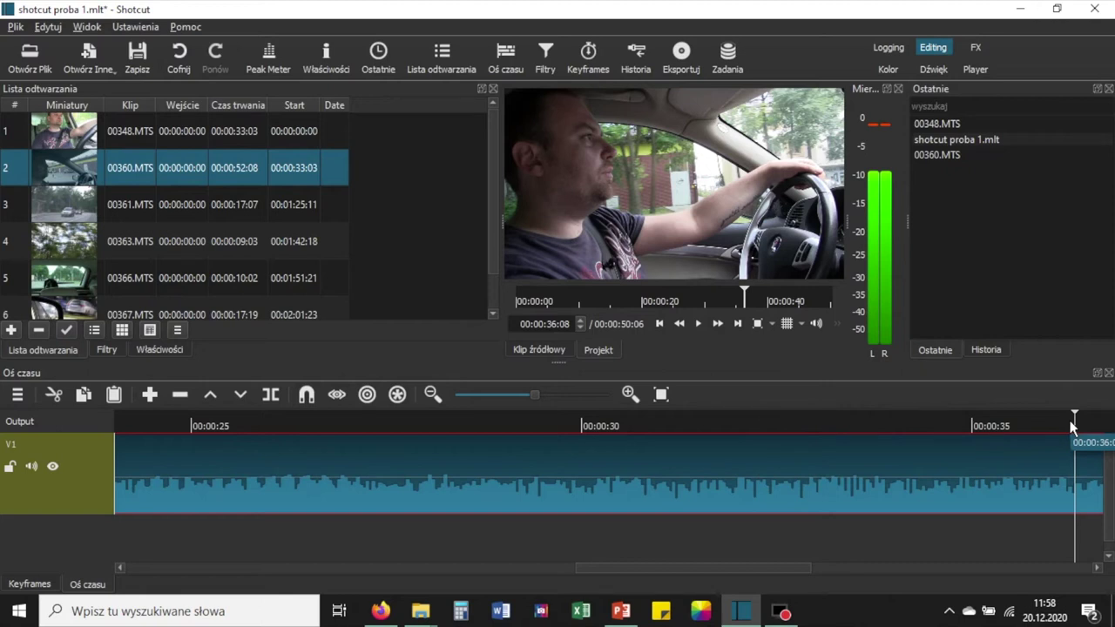
{"action": "left_click", "coordinate": [958, 414]}
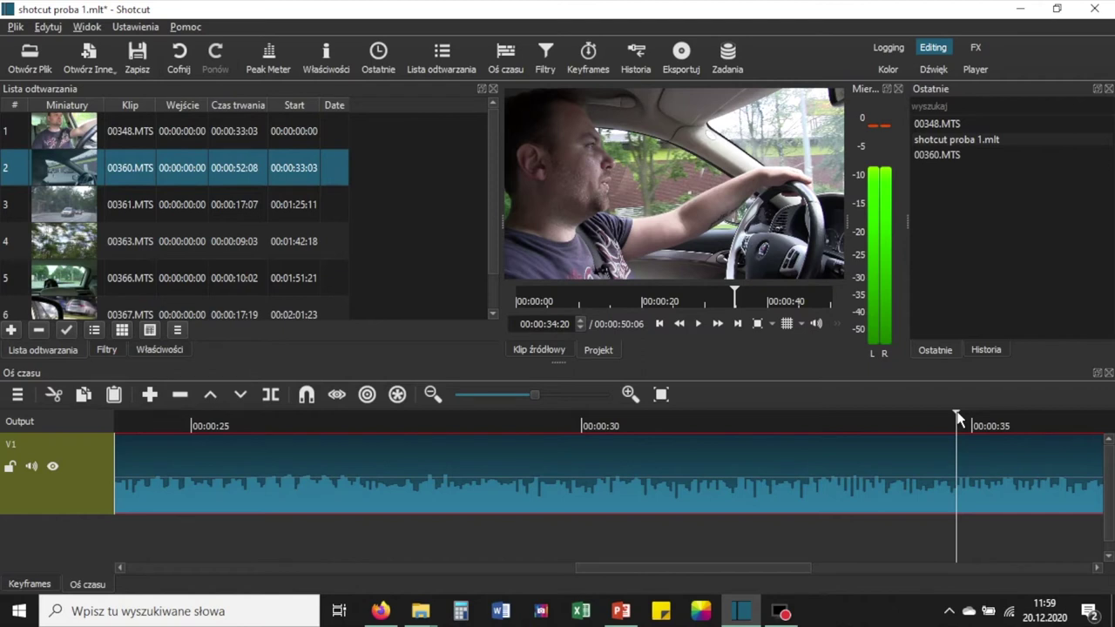
{"action": "key", "text": "space"}
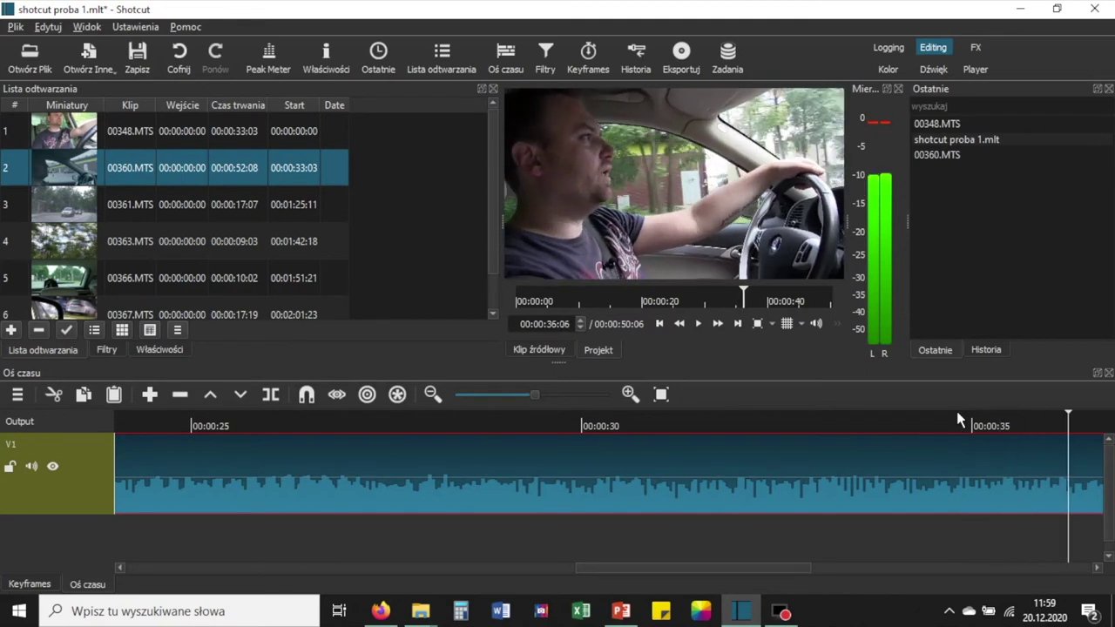
- Step back frame by frame from 00:00:36:06 and replay the passage up to 00:00:36:19 to check the cut point
{"action": "key", "text": "Left"}
{"action": "key", "text": "Left"}
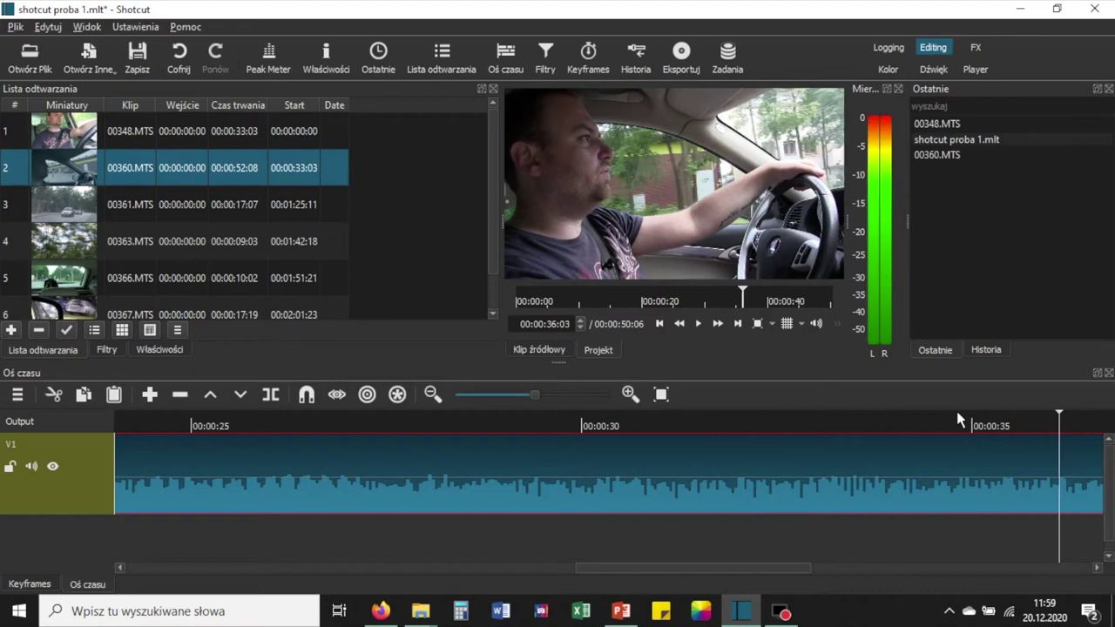
{"action": "key", "text": "Left"}
{"action": "key", "text": "space"}
{"action": "key", "text": "Left"}
{"action": "key", "text": "Left"}
{"action": "left_click", "coordinate": [994, 425]}
{"action": "key", "text": "space"}
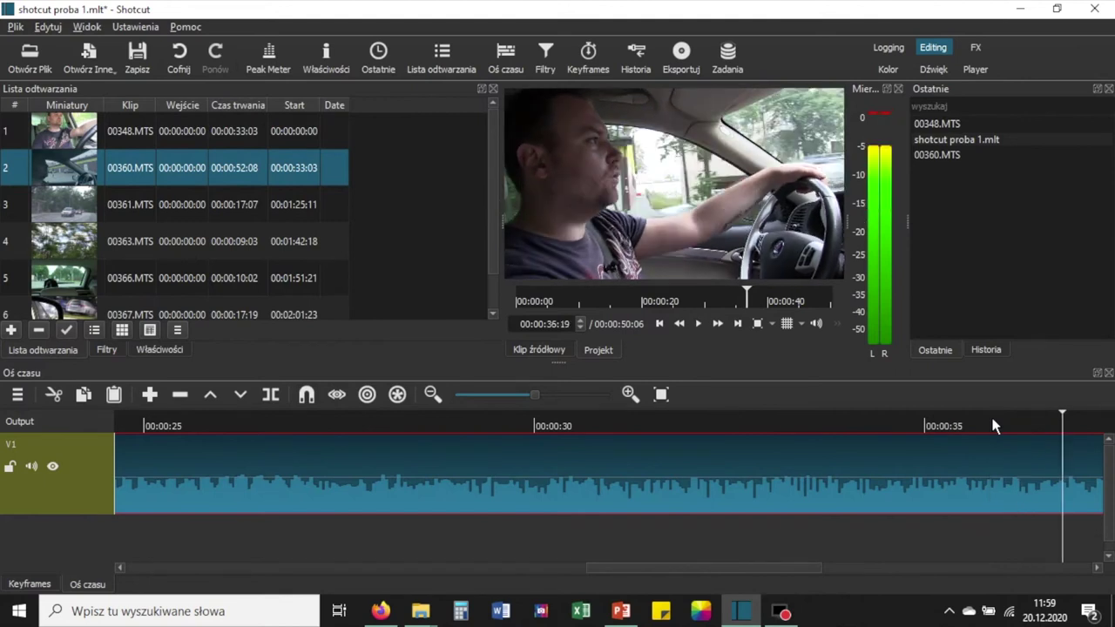
- Position the playhead precisely at 00:00:36:01 and split clip 00360.MTS on track V1 there
{"action": "left_click", "coordinate": [993, 420]}
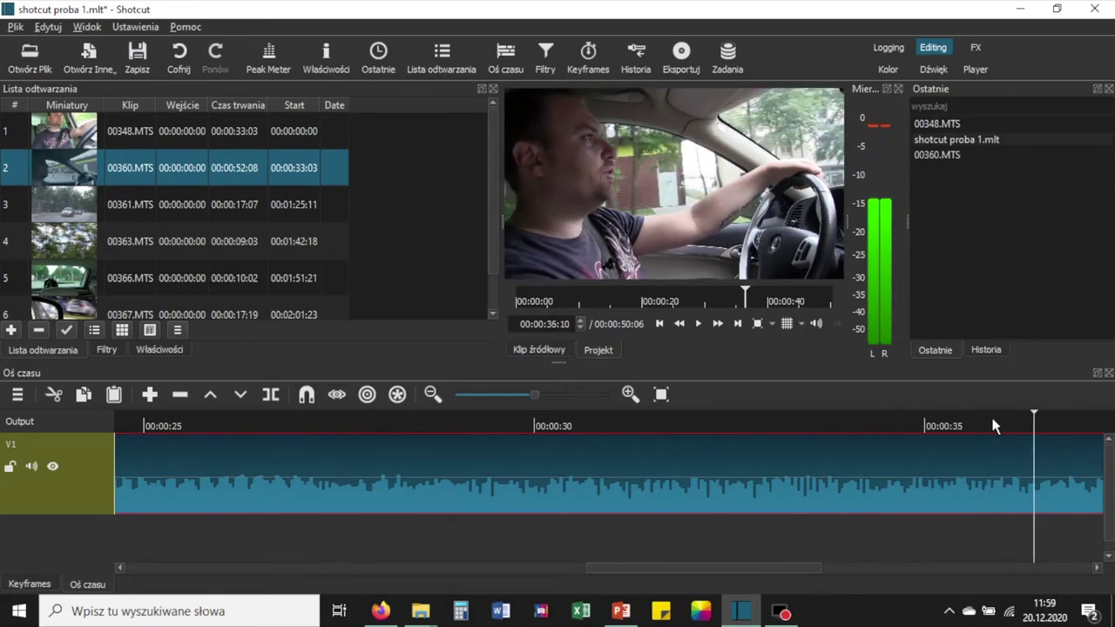
{"action": "key", "text": "space"}
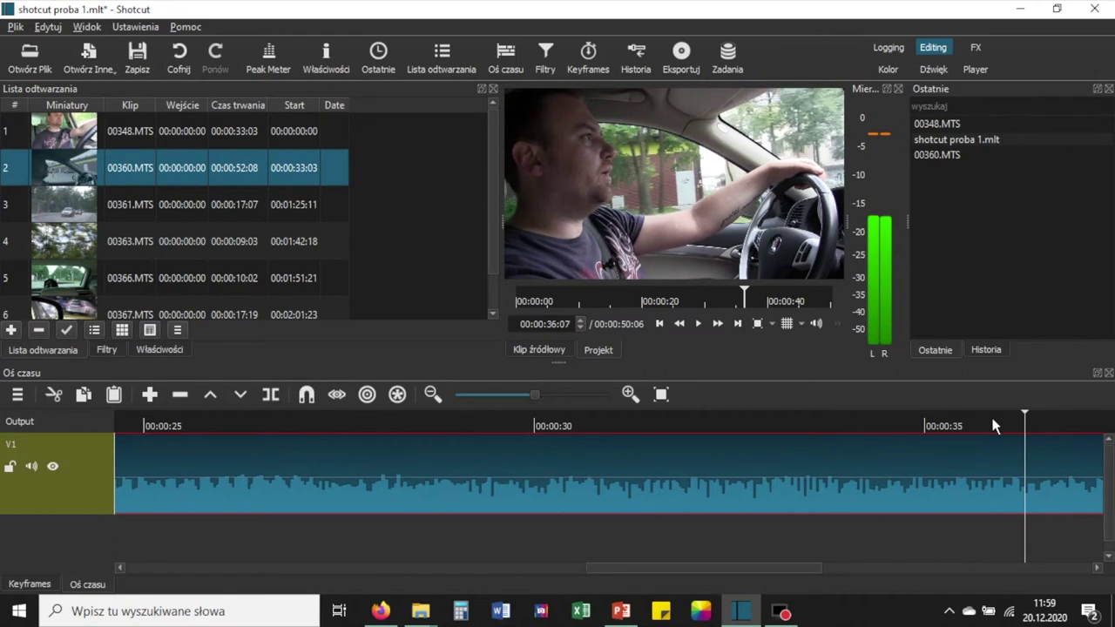
{"action": "key", "text": "Left"}
{"action": "key", "text": "Left"}
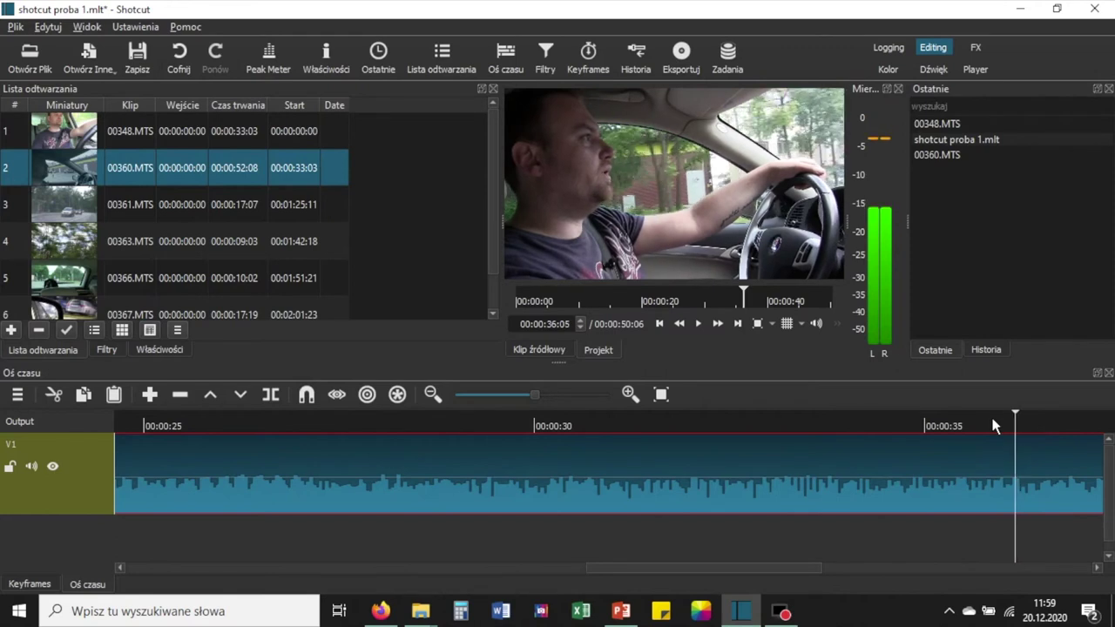
{"action": "key", "text": "Left"}
{"action": "key", "text": "Left"}
{"action": "key", "text": "Left"}
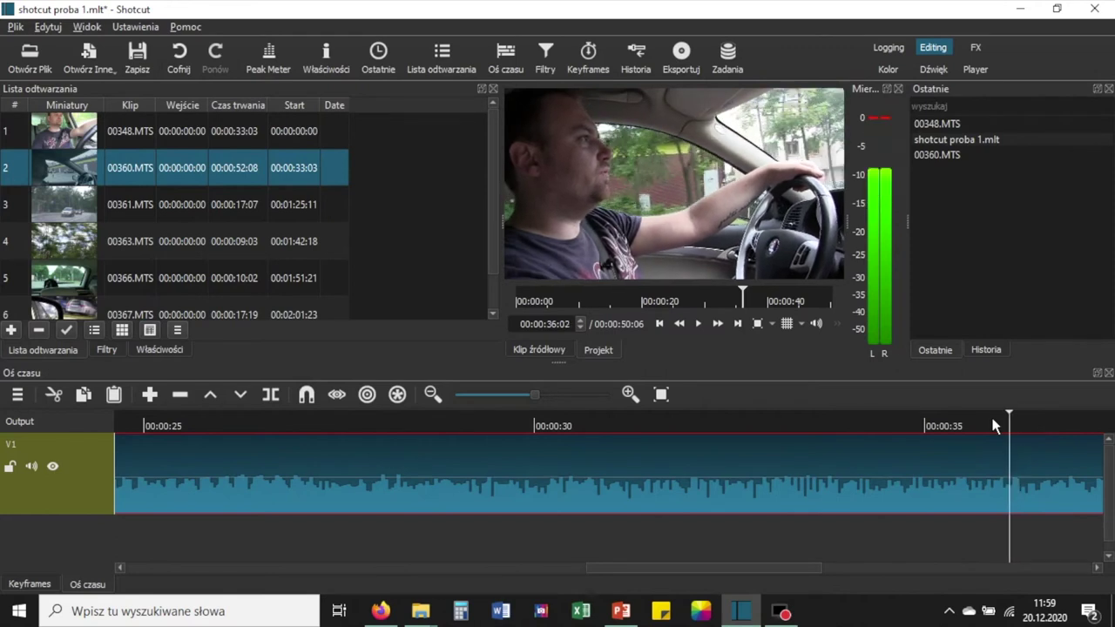
{"action": "key", "text": "Left"}
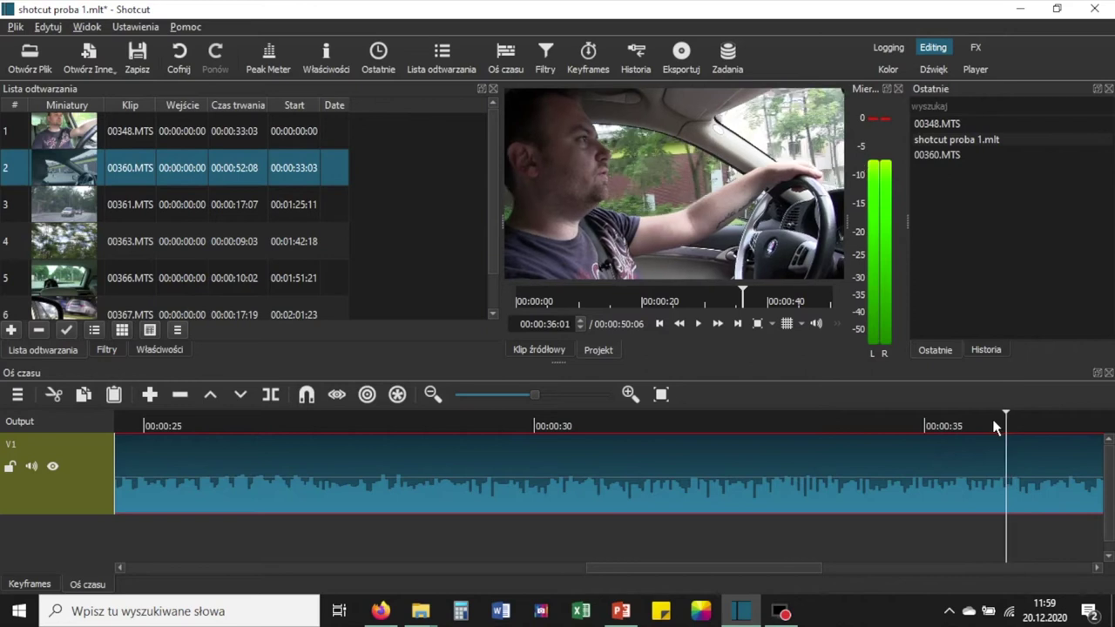
{"action": "left_click", "coordinate": [1008, 494]}
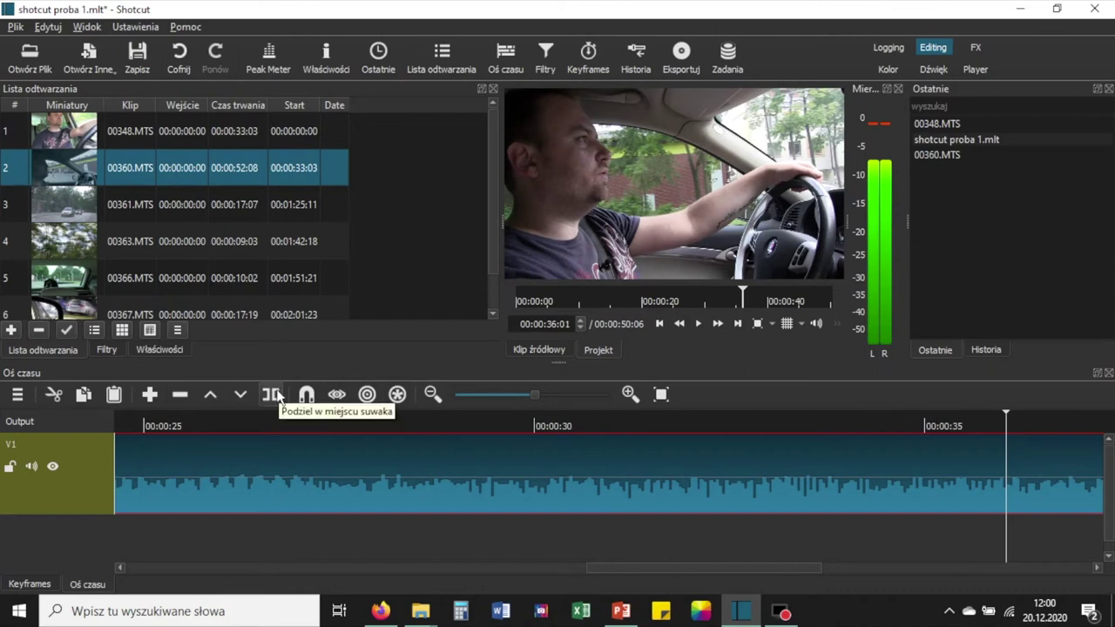
{"action": "left_click", "coordinate": [273, 395]}
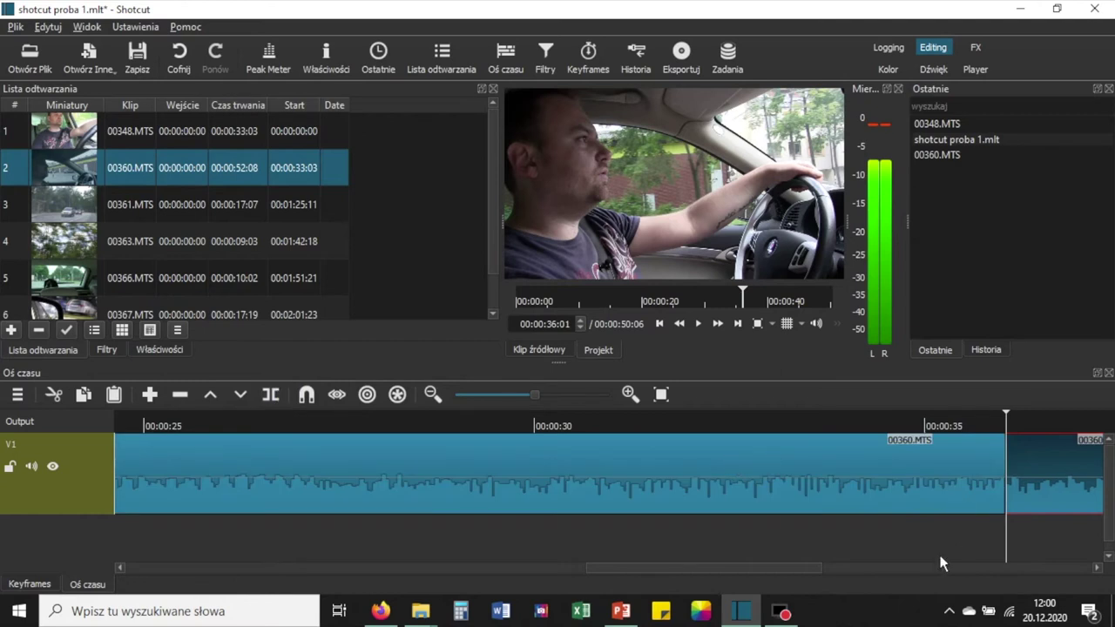
{"action": "left_click", "coordinate": [786, 560]}
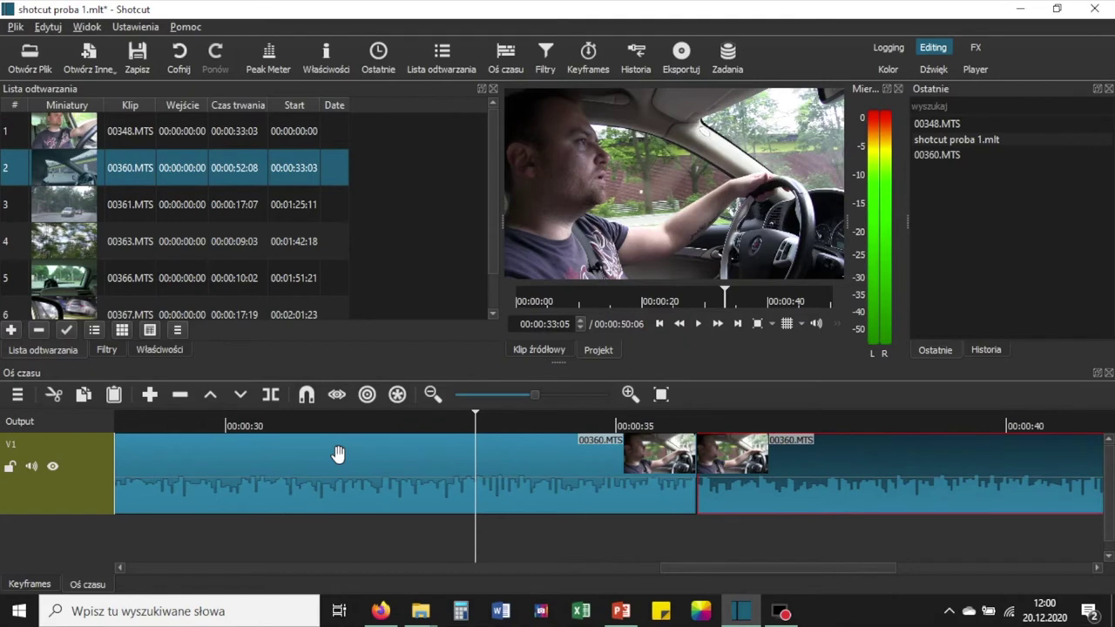
- Play across the split in 00360.MTS, delete the portion after it on track V1, and move the playhead to 00:00:35:14
{"action": "key", "text": "space"}
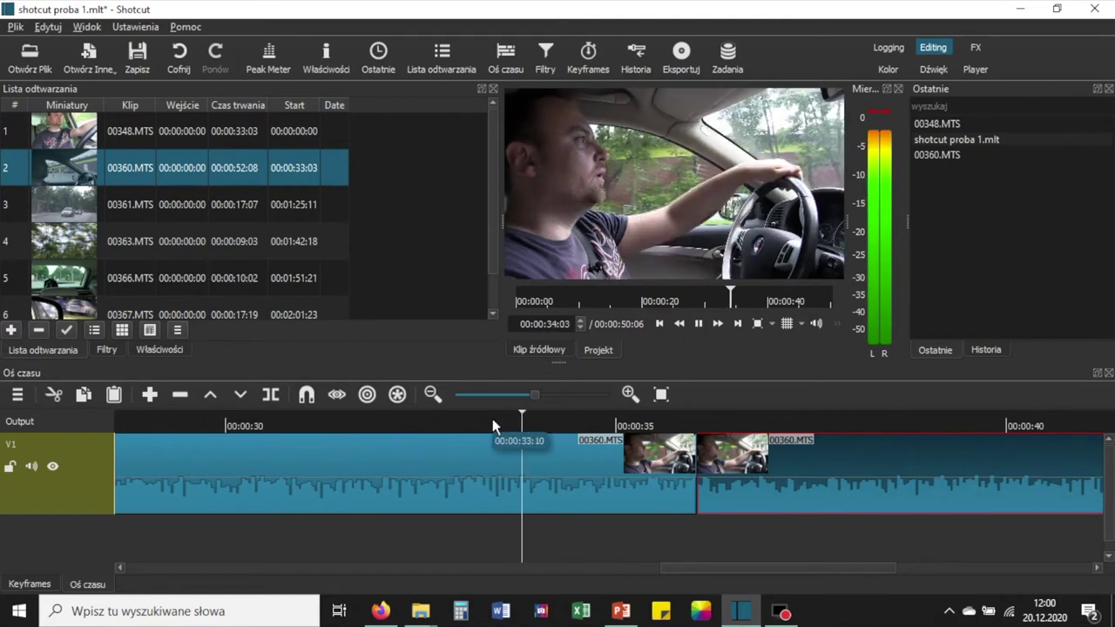
{"action": "key", "text": "space"}
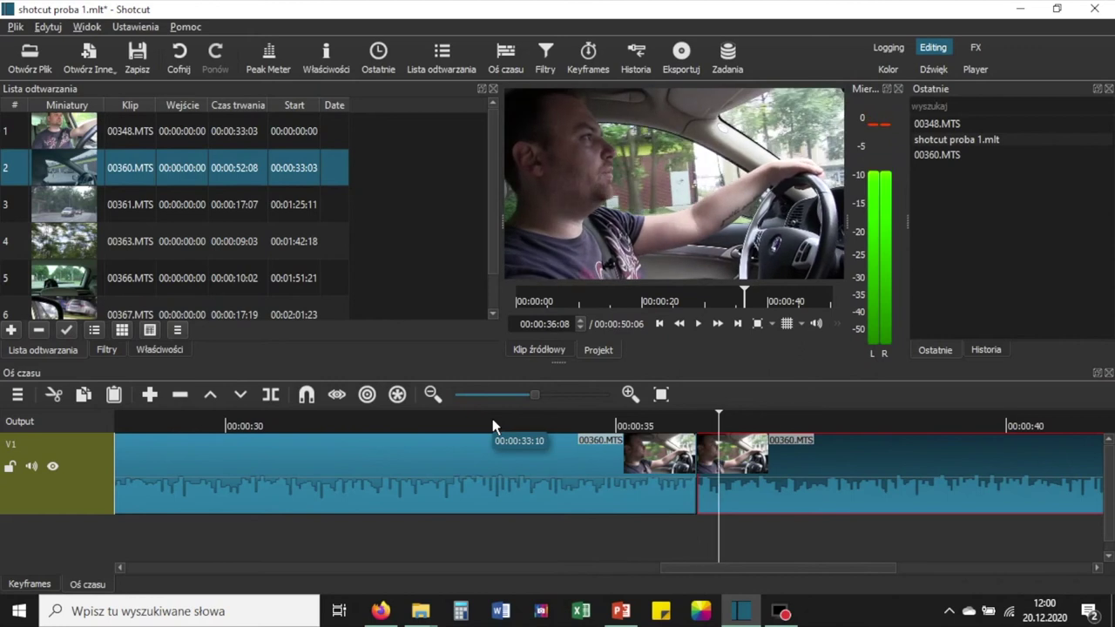
{"action": "left_click", "coordinate": [873, 462]}
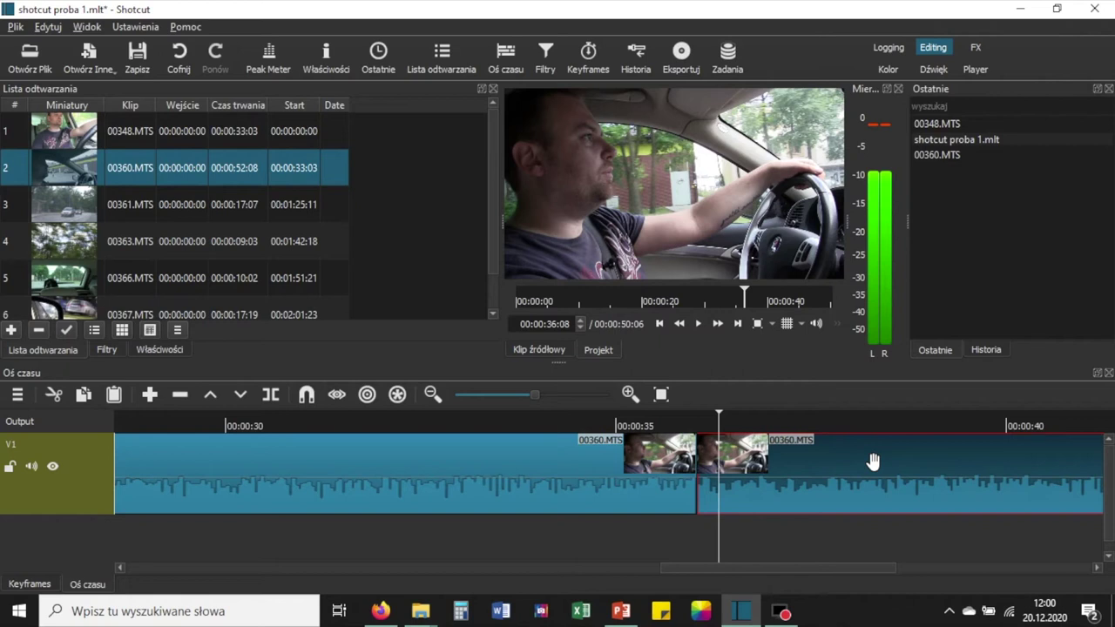
{"action": "key", "text": "Delete"}
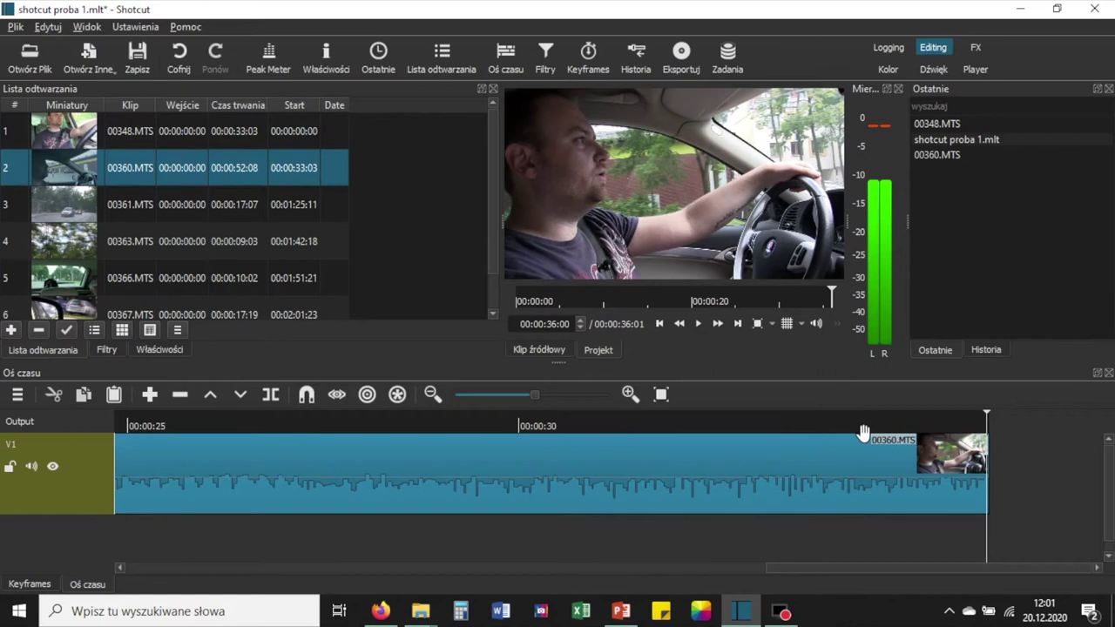
{"action": "left_click", "coordinate": [983, 410]}
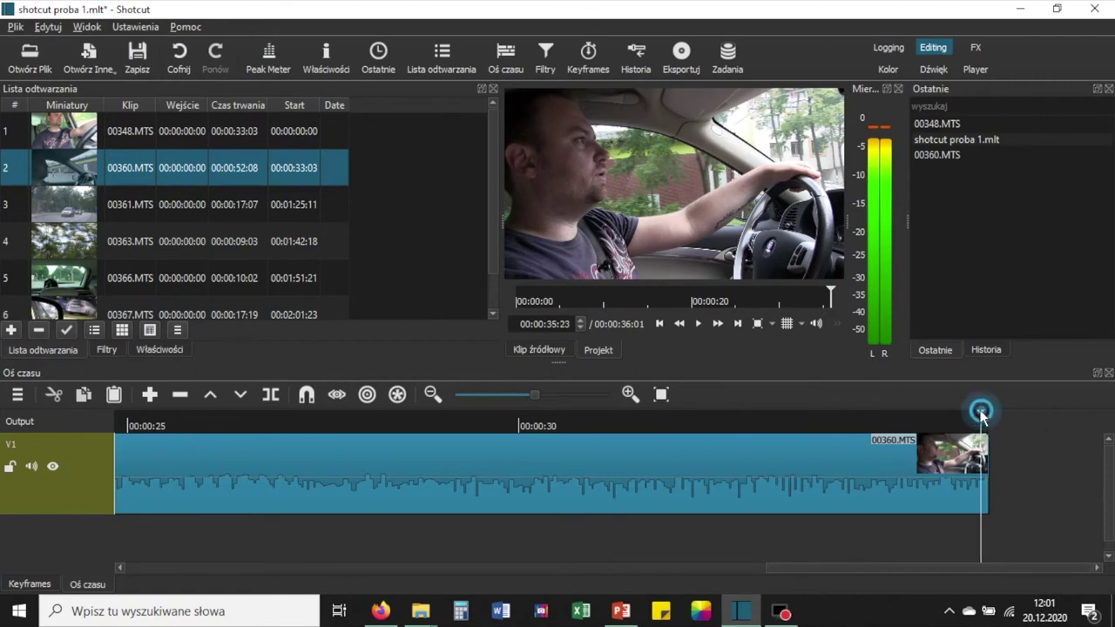
{"action": "left_click", "coordinate": [956, 418]}
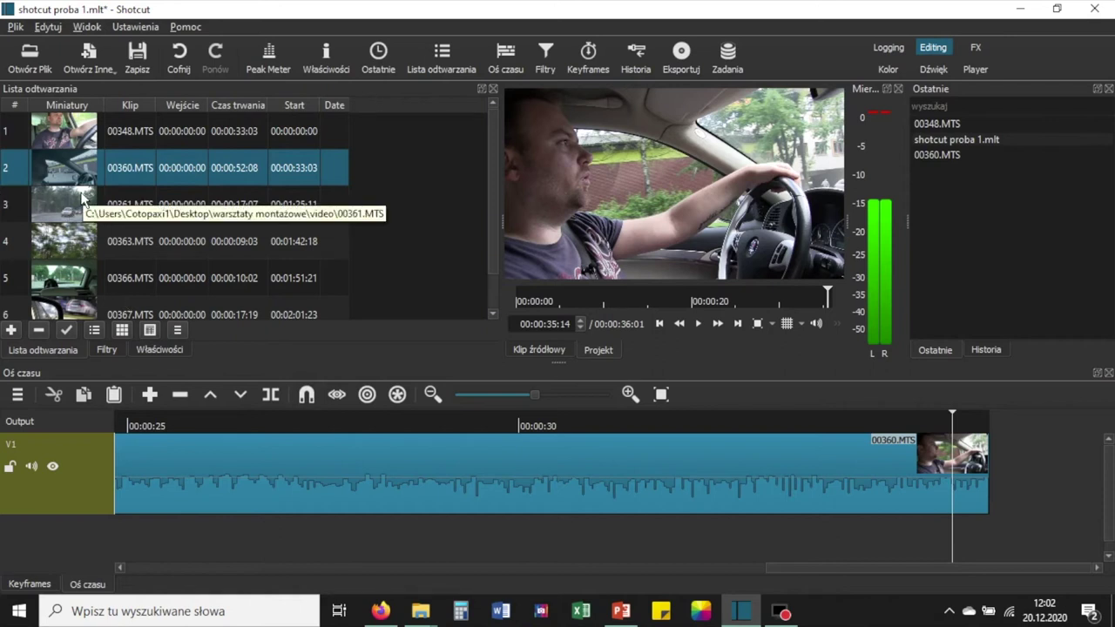
- Preview the opening seconds of playlist clips 00363.MTS and 00348.MTS as candidates for the next shot
{"action": "left_click", "coordinate": [72, 236]}
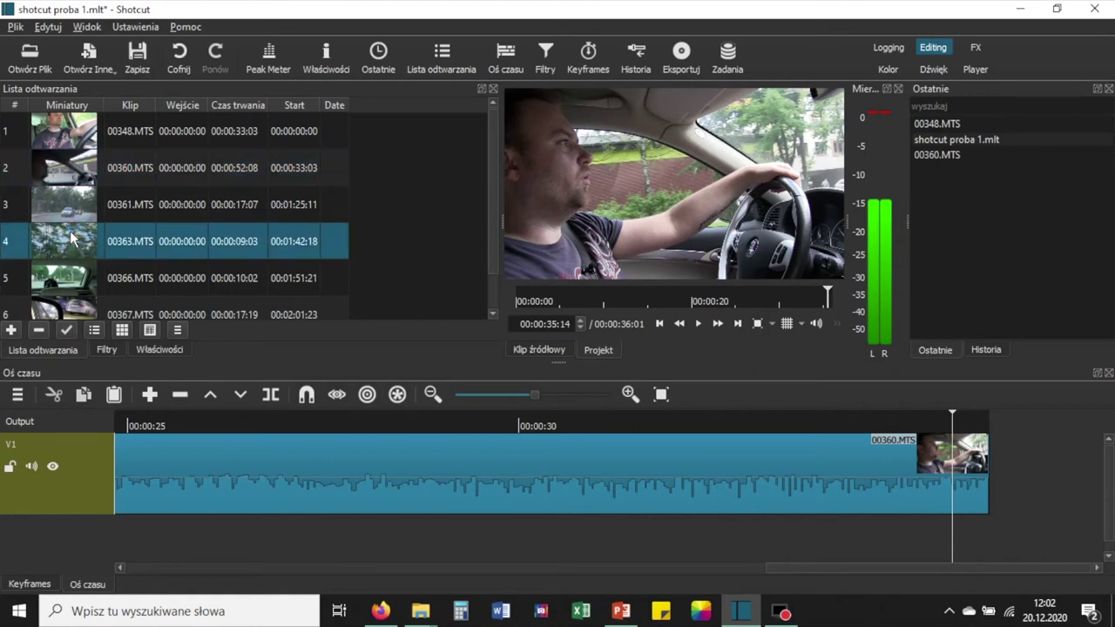
{"action": "double_click", "coordinate": [71, 234]}
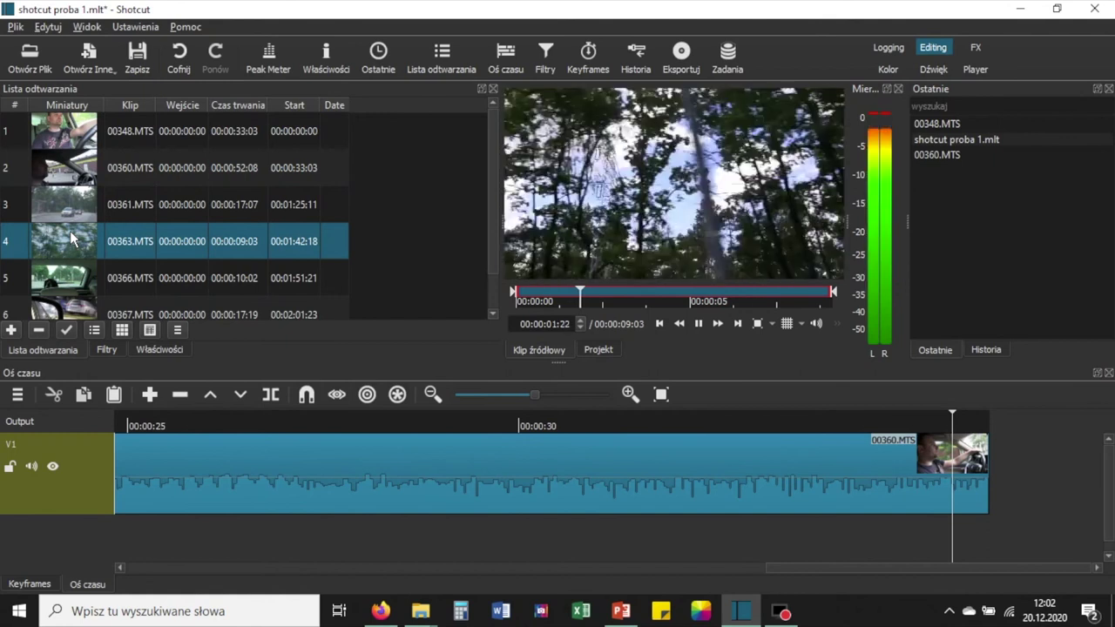
{"action": "key", "text": "space"}
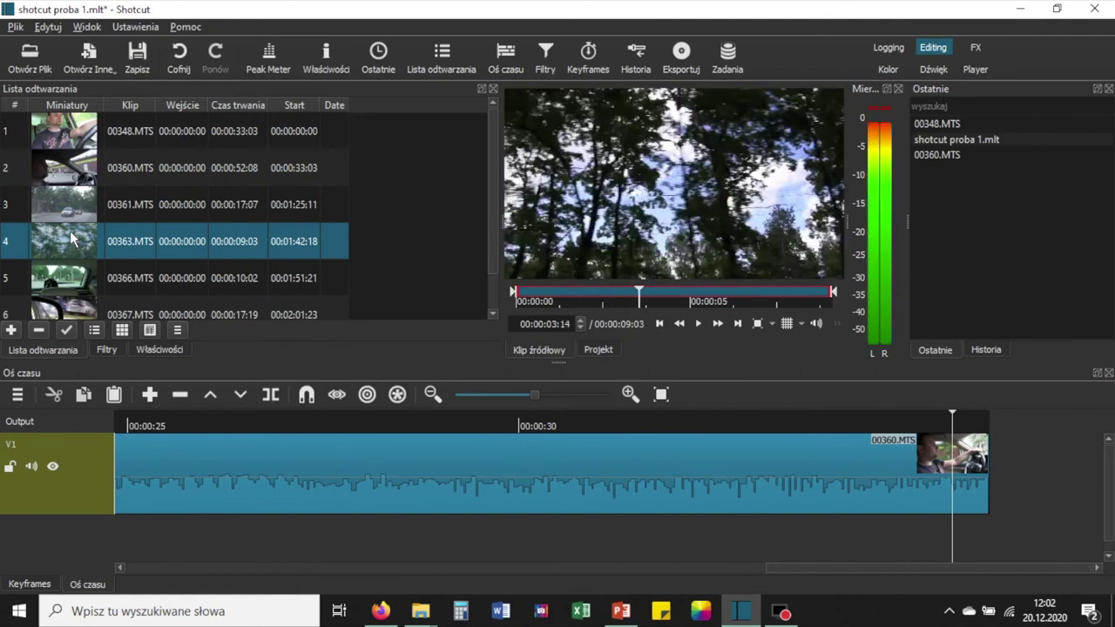
{"action": "left_click", "coordinate": [72, 131]}
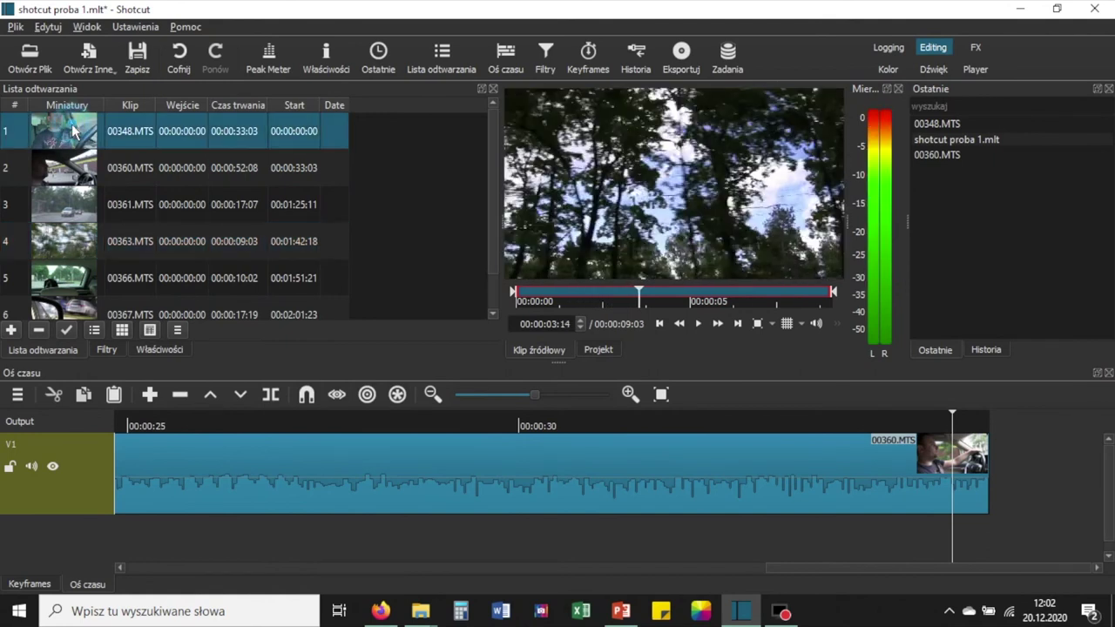
{"action": "double_click", "coordinate": [72, 127]}
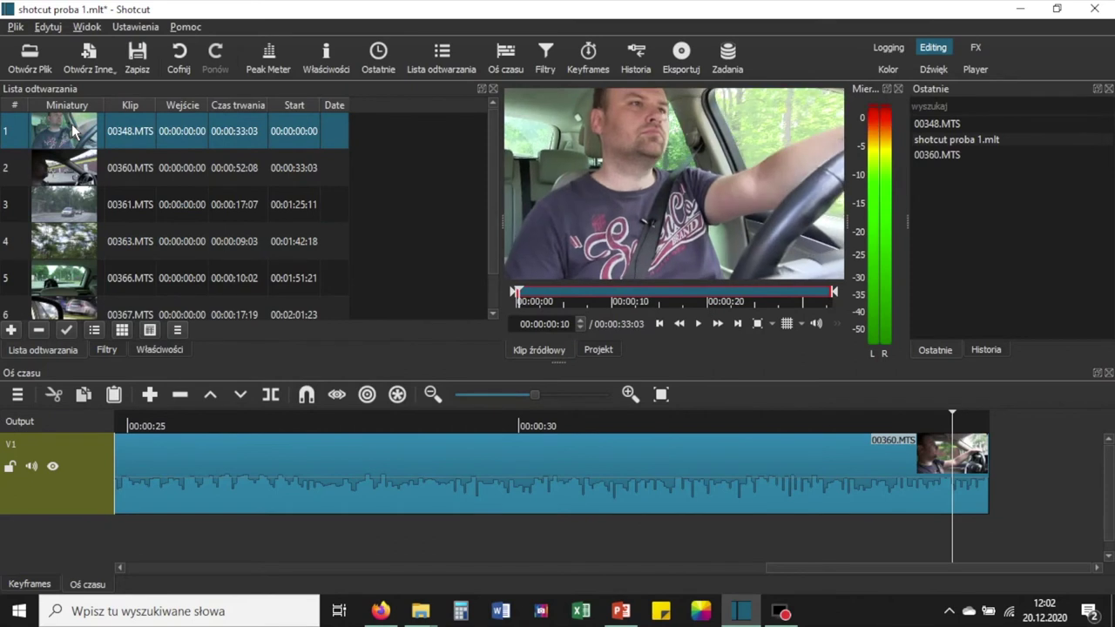
{"action": "key", "text": "space"}
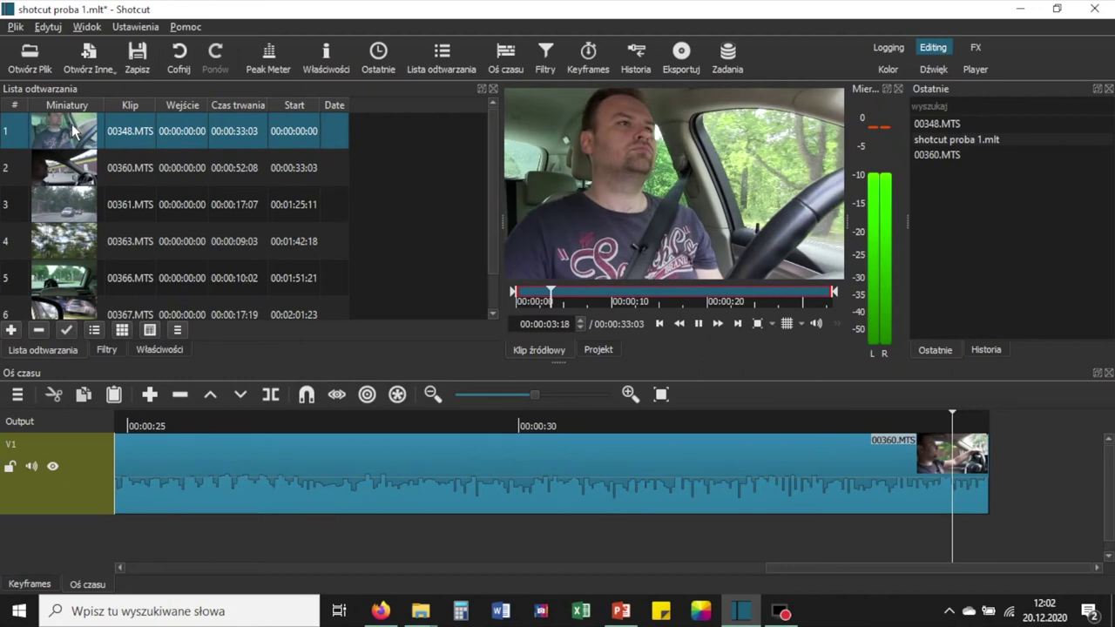
{"action": "key", "text": "space"}
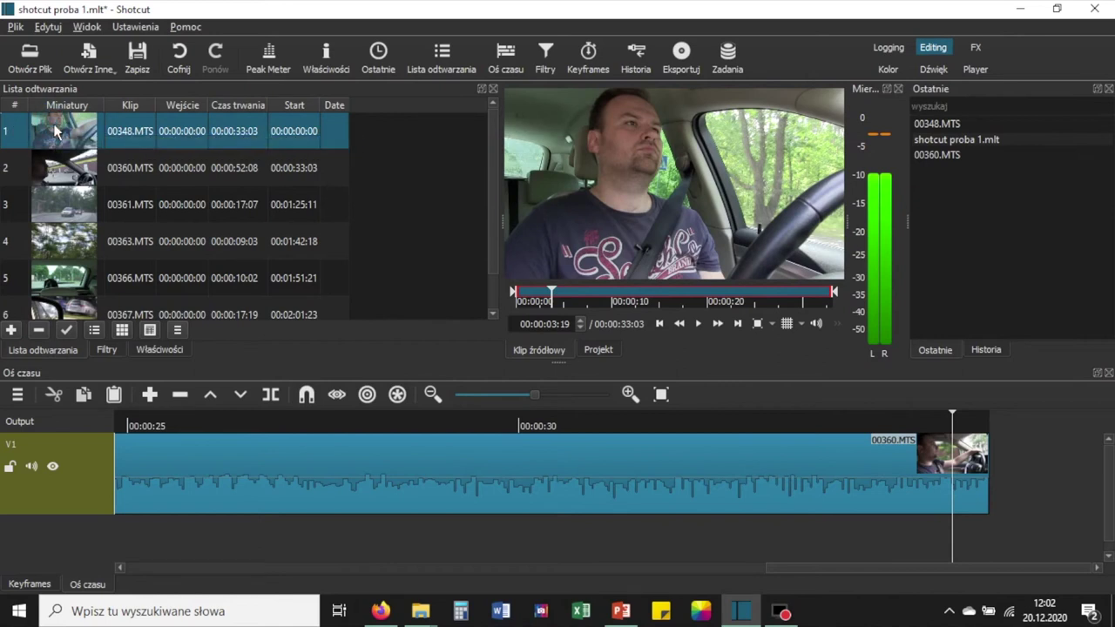
- Place clip 00348.MTS on track V1 a short gap after 00360.MTS and play the passage across the gap
{"action": "left_click_drag", "start_coordinate": [54, 129], "coordinate": [910, 501]}
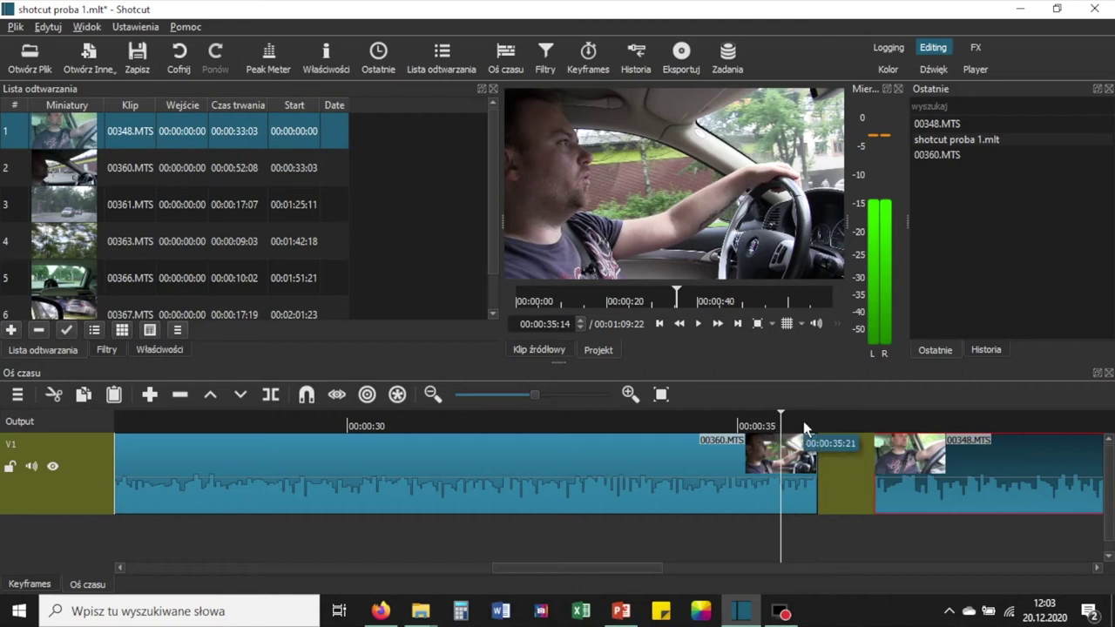
{"action": "key", "text": "space"}
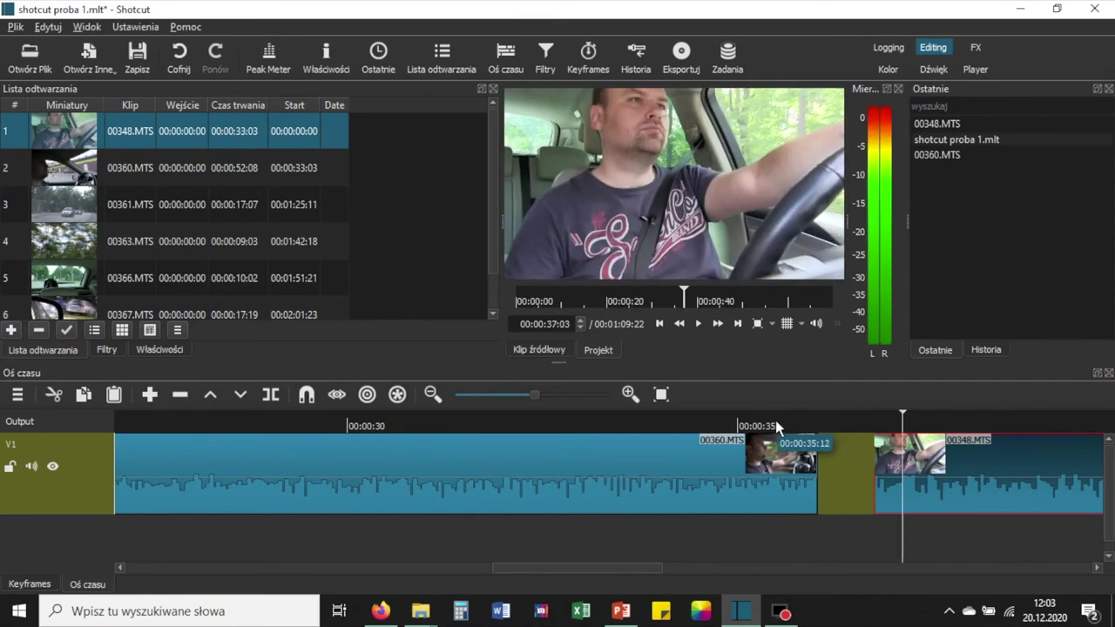
{"action": "left_click", "coordinate": [768, 424]}
{"action": "key", "text": "space"}
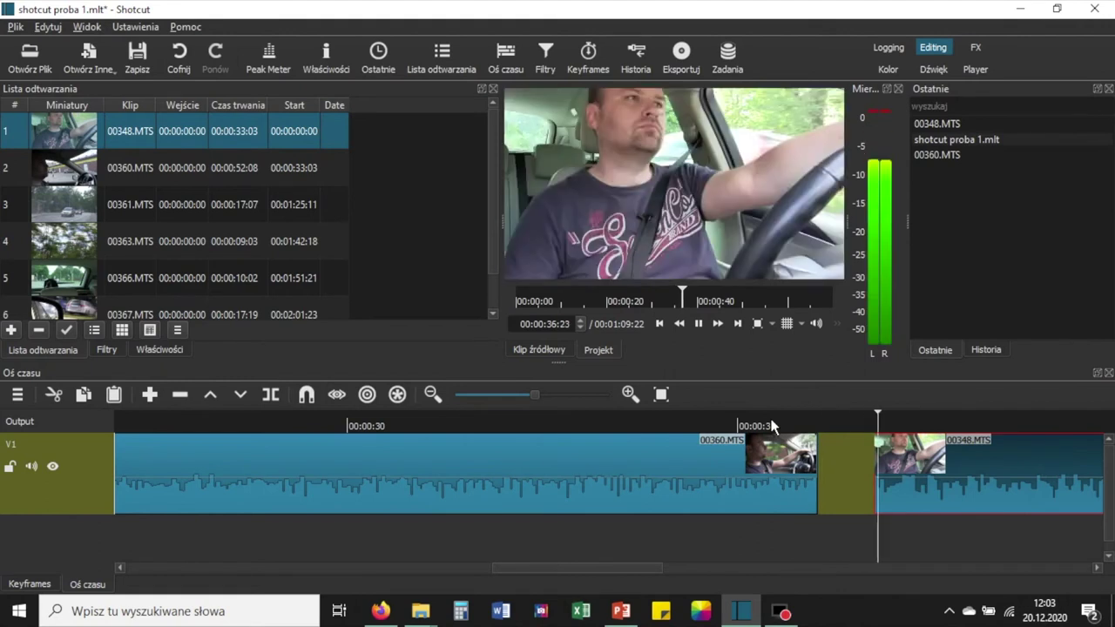
{"action": "key", "text": "space"}
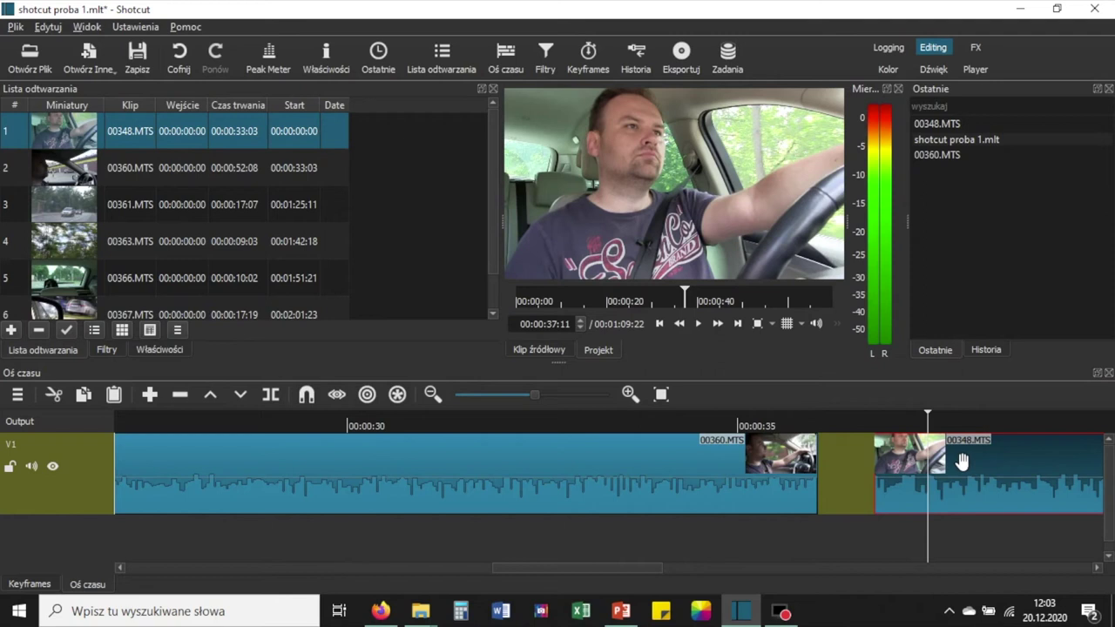
- Enable timeline snapping and move clip 00348.MTS flush against the end of 00360.MTS on track V1
{"action": "left_click", "coordinate": [306, 397]}
{"action": "left_click", "coordinate": [307, 397]}
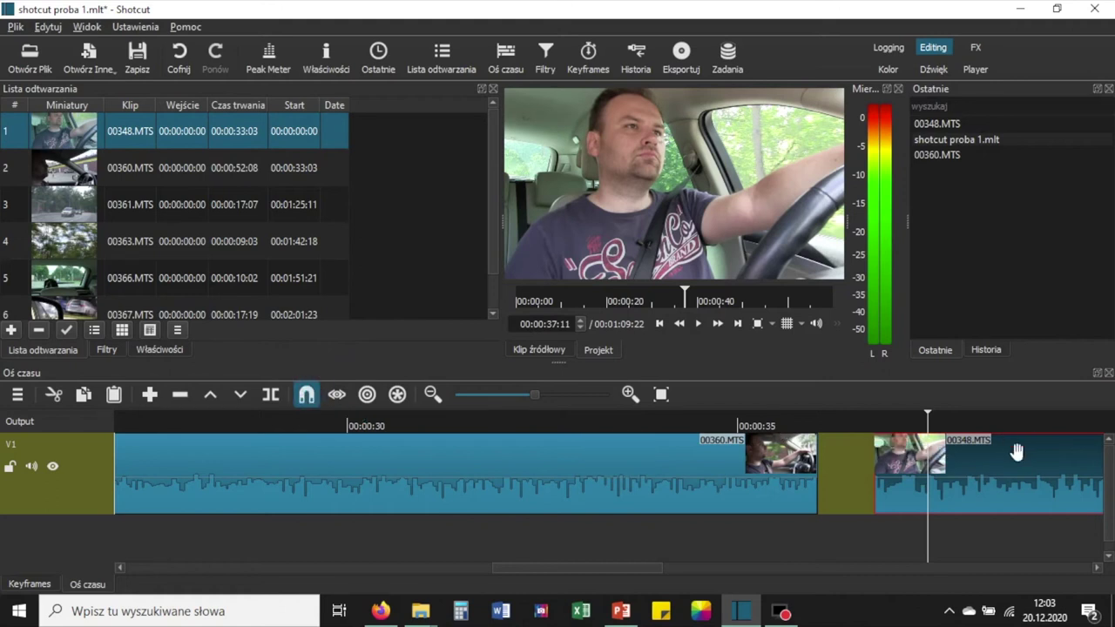
{"action": "left_click_drag", "start_coordinate": [1016, 451], "coordinate": [958, 457]}
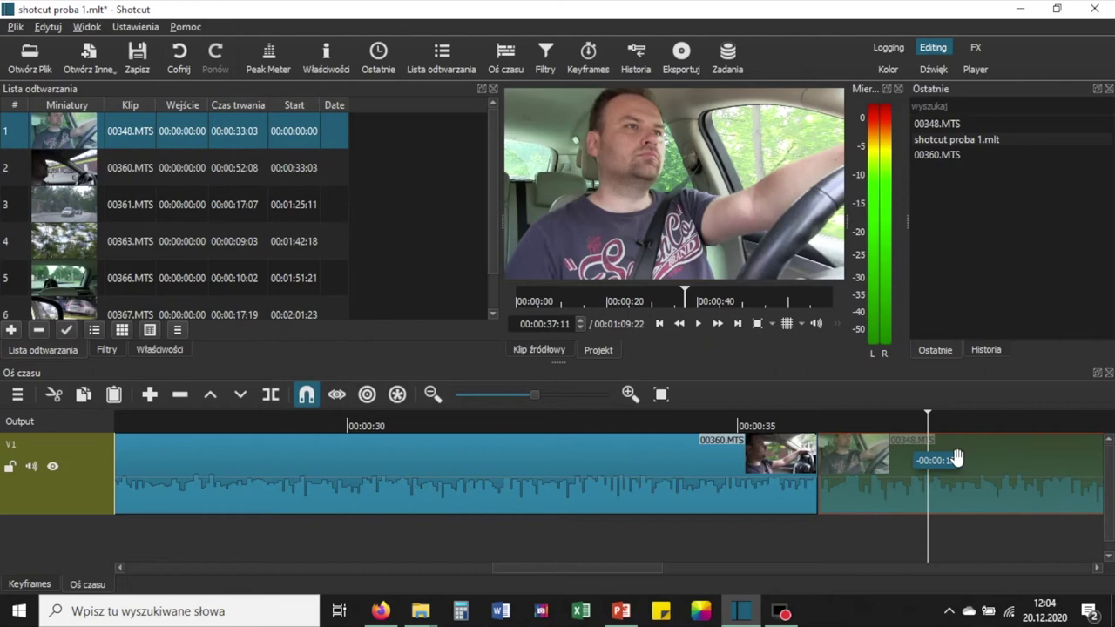
{"action": "mouse_move", "coordinate": [956, 458]}
{"action": "left_mouse_down"}
{"action": "mouse_move", "coordinate": [891, 463]}
{"action": "mouse_move", "coordinate": [1006, 460]}
{"action": "mouse_move", "coordinate": [947, 463]}
{"action": "left_mouse_up"}
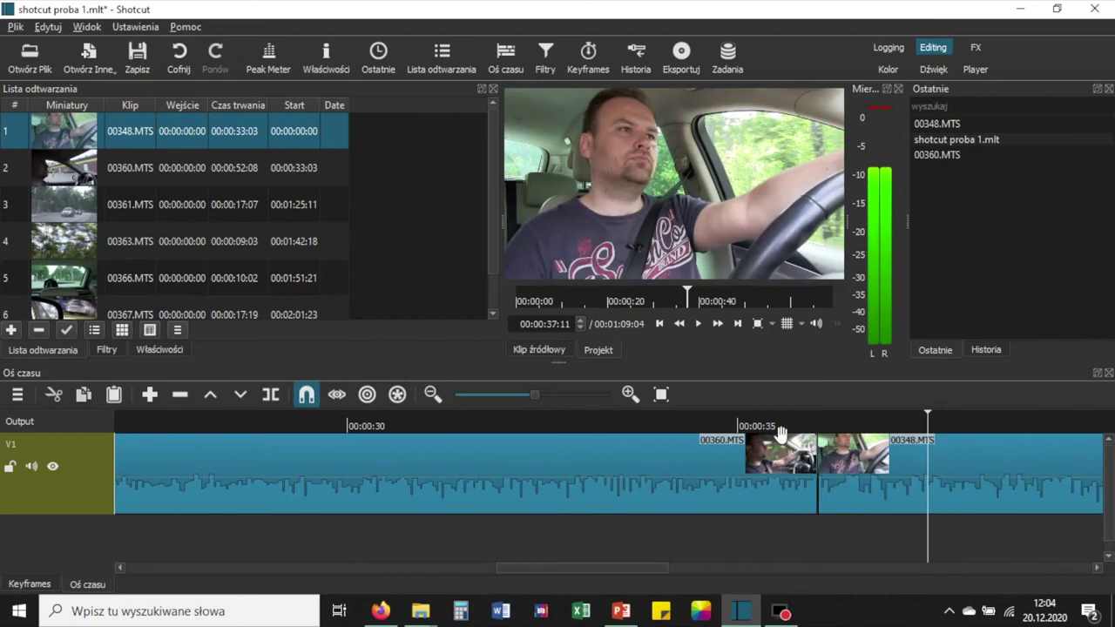
- Play the join between the two clips from 00:00:34:09 and delete clip 00348.MTS from track V1
{"action": "left_click", "coordinate": [751, 401]}
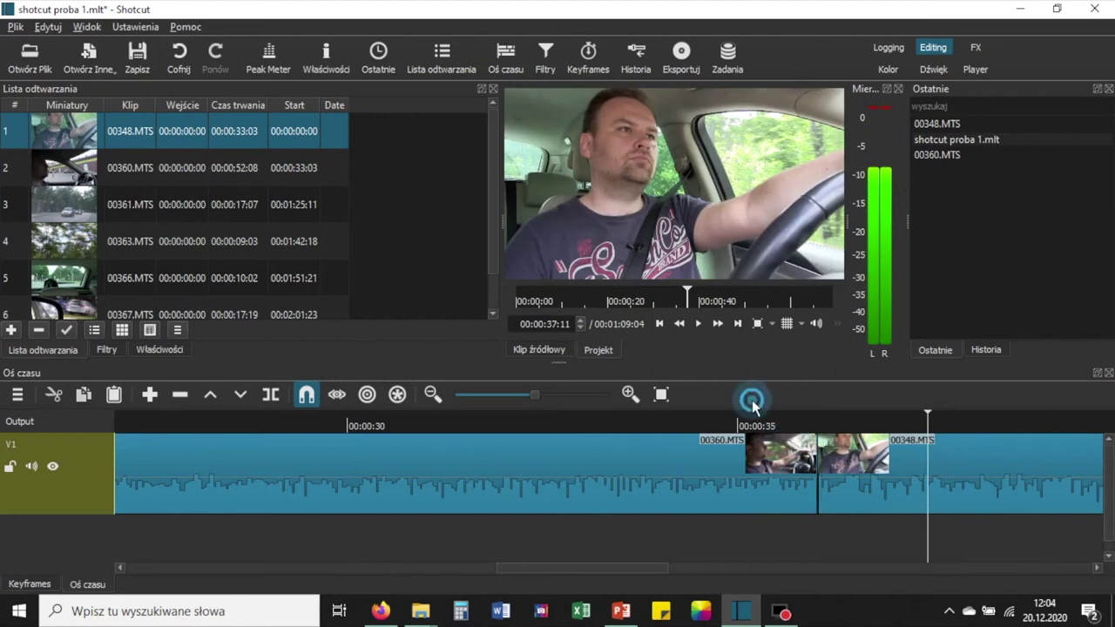
{"action": "left_click", "coordinate": [688, 425]}
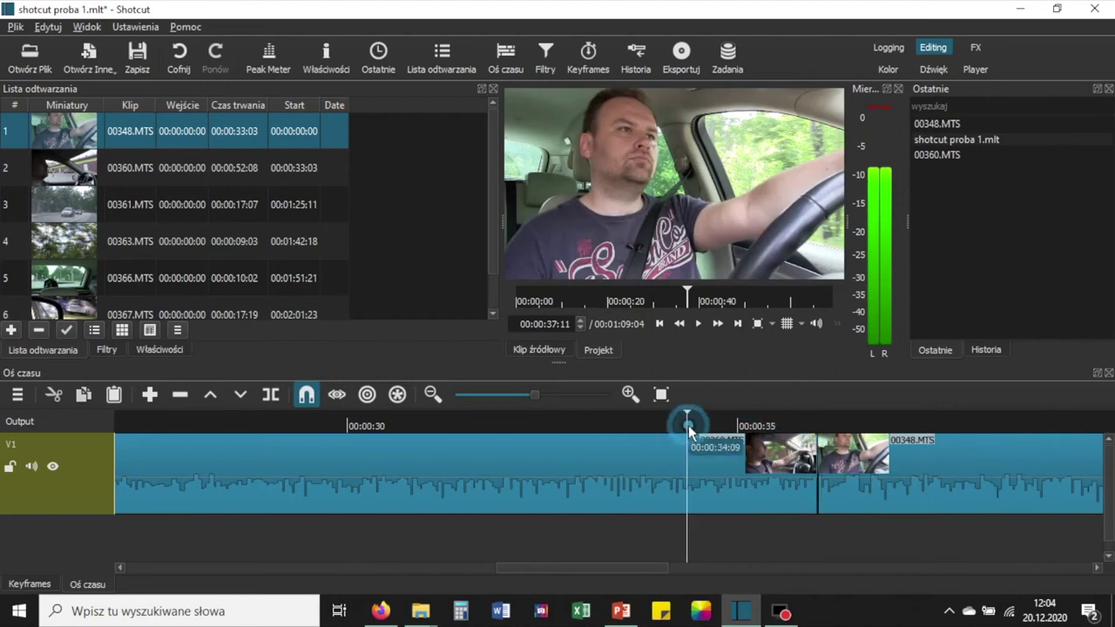
{"action": "key", "text": "space"}
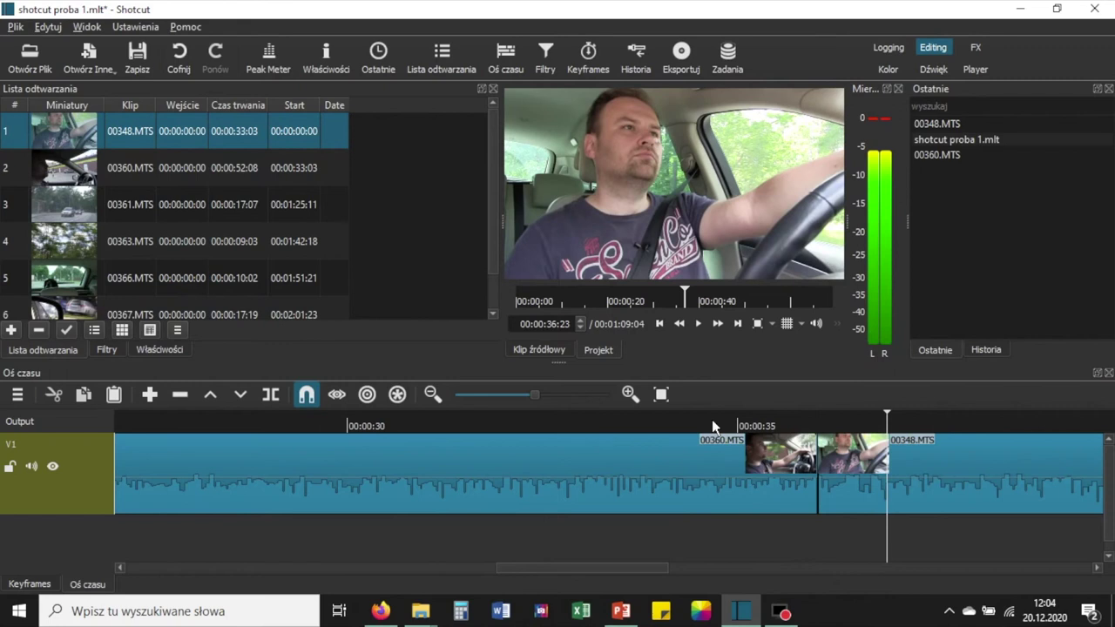
{"action": "left_click", "coordinate": [961, 451]}
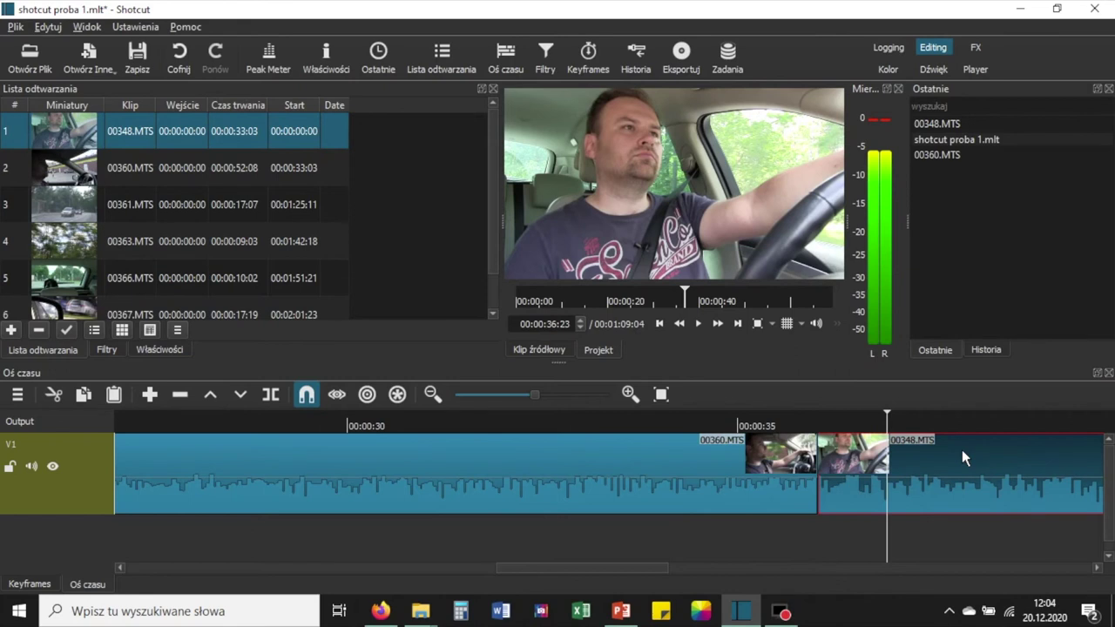
{"action": "key", "text": "Delete"}
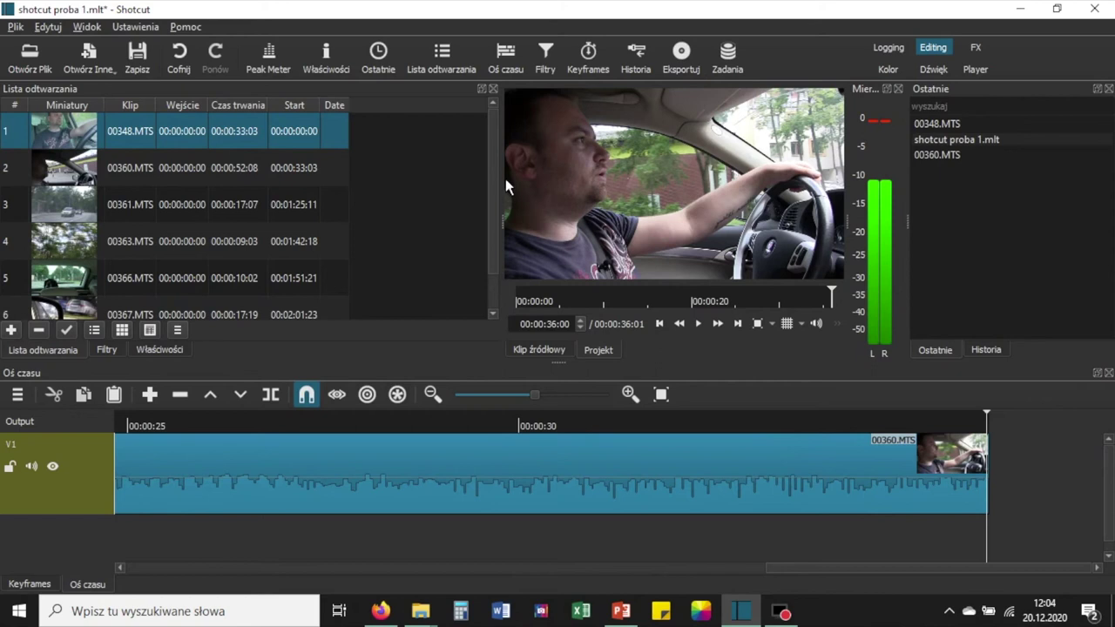
- Preview the opening seconds of playlist clips 00361.MTS and 00363.MTS
{"action": "left_click", "coordinate": [494, 135]}
{"action": "left_click_drag", "start_coordinate": [495, 137], "coordinate": [492, 172]}
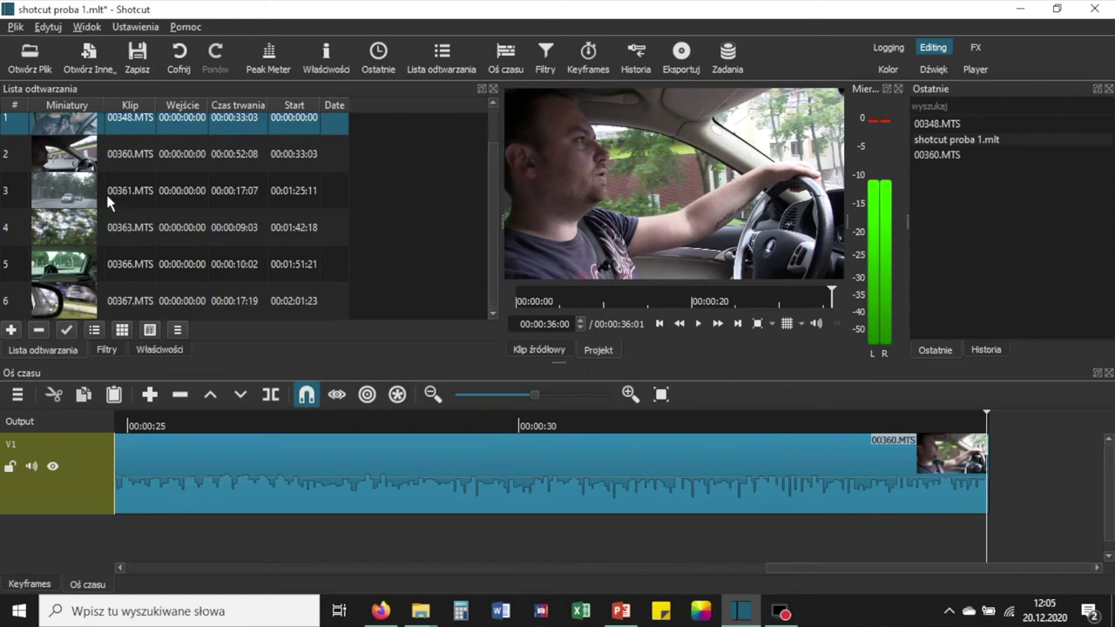
{"action": "left_click", "coordinate": [73, 185]}
{"action": "key", "text": "space"}
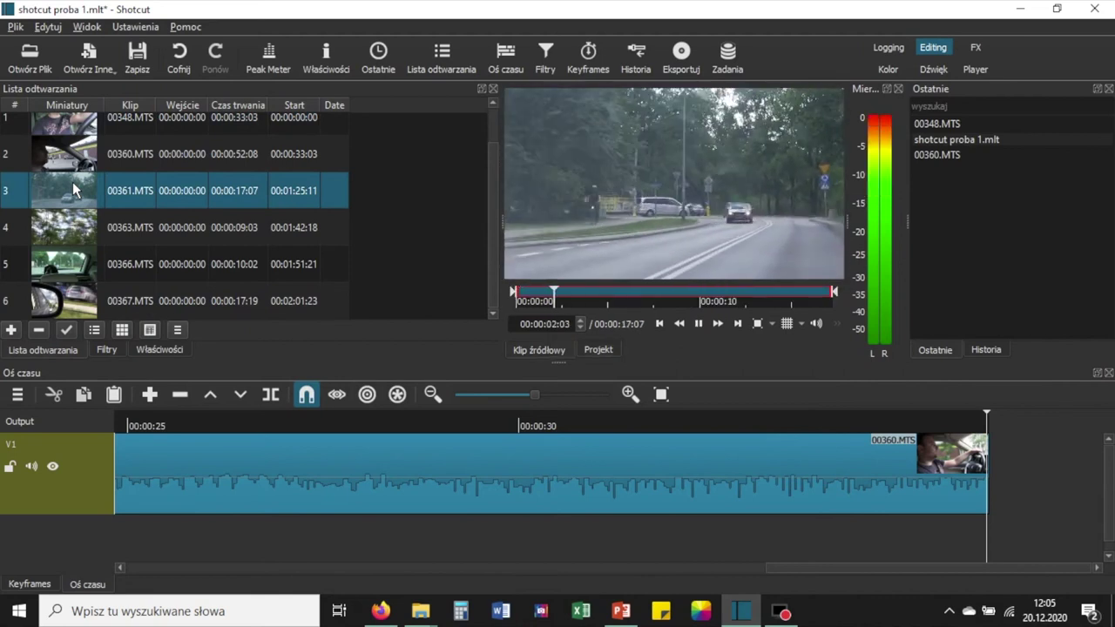
{"action": "key", "text": "space"}
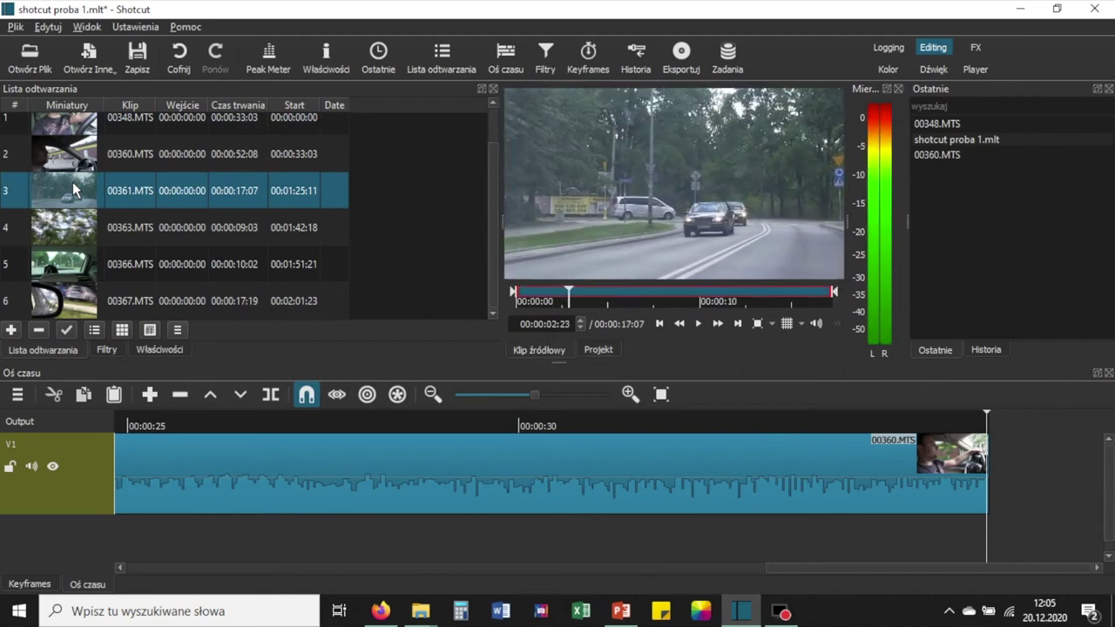
{"action": "left_click", "coordinate": [58, 220]}
{"action": "key", "text": "space"}
{"action": "key", "text": "space"}
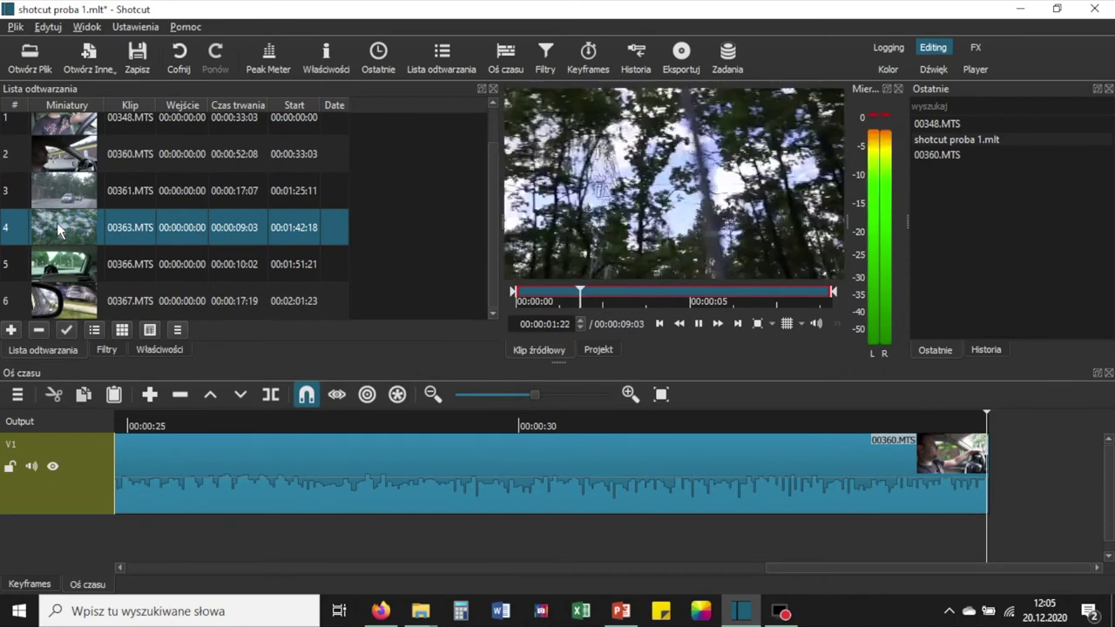
{"action": "key", "text": "space"}
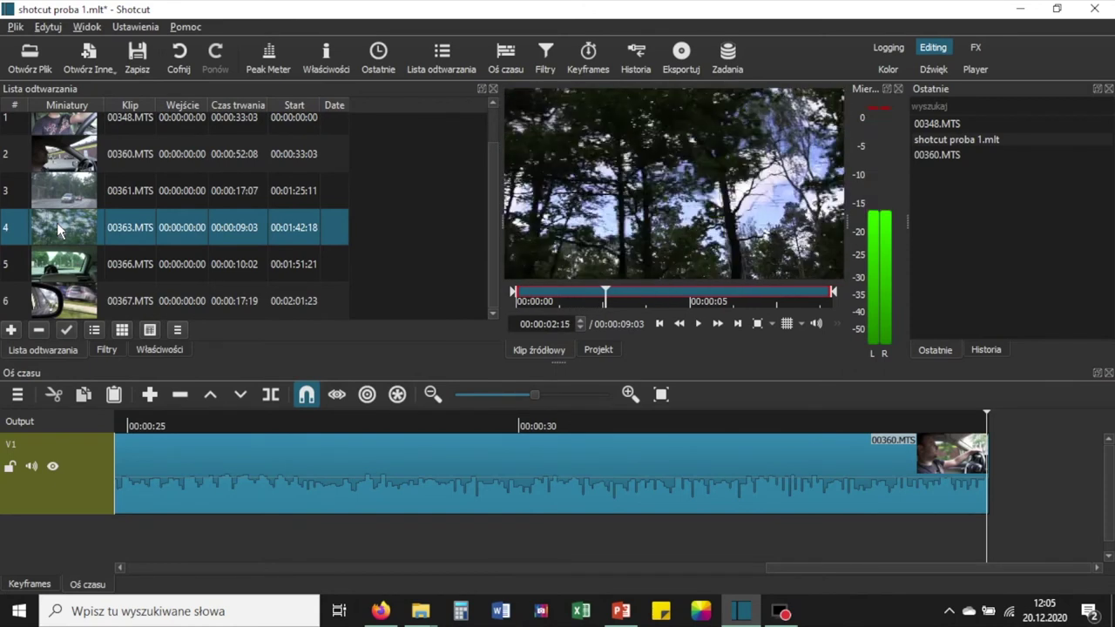
- Preview playlist clip 00366.MTS and pause it at 00:00:02:18
{"action": "left_click", "coordinate": [71, 266]}
{"action": "double_click", "coordinate": [72, 266]}
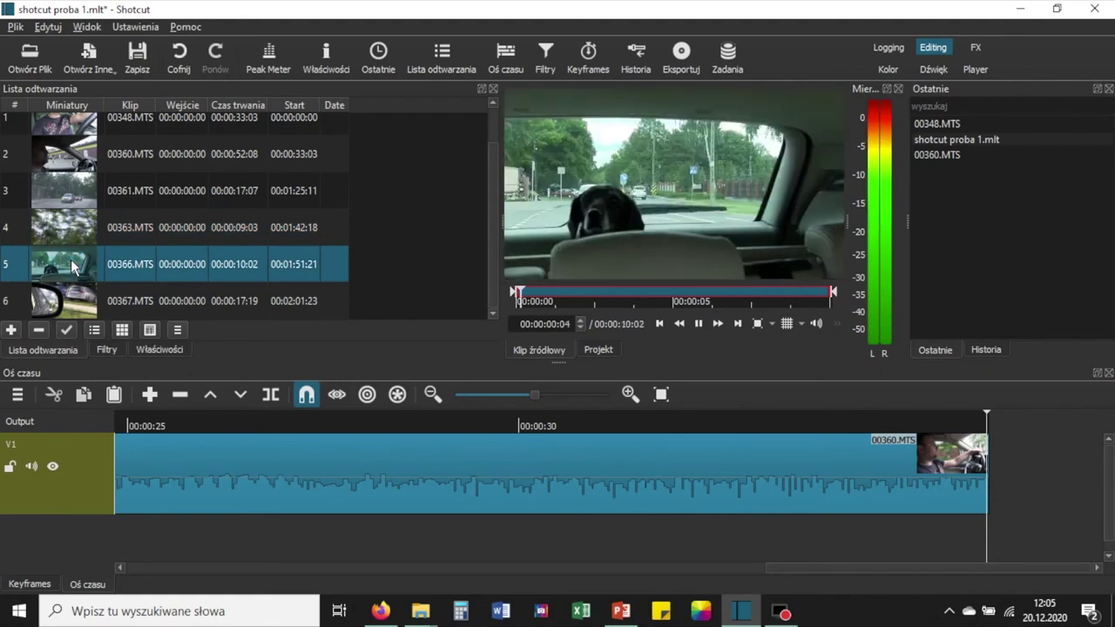
{"action": "key", "text": "space"}
{"action": "key", "text": "Right"}
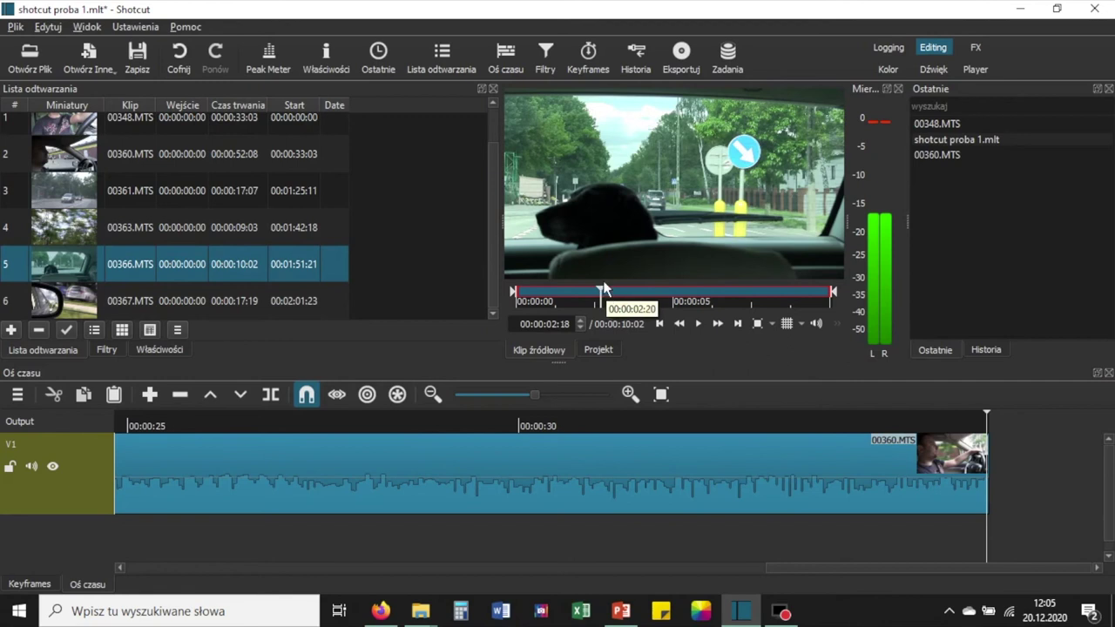
- Add clip 00366.MTS to track V1 and snap it directly against the end of 00360.MTS
{"action": "left_click_drag", "start_coordinate": [54, 266], "coordinate": [928, 534]}
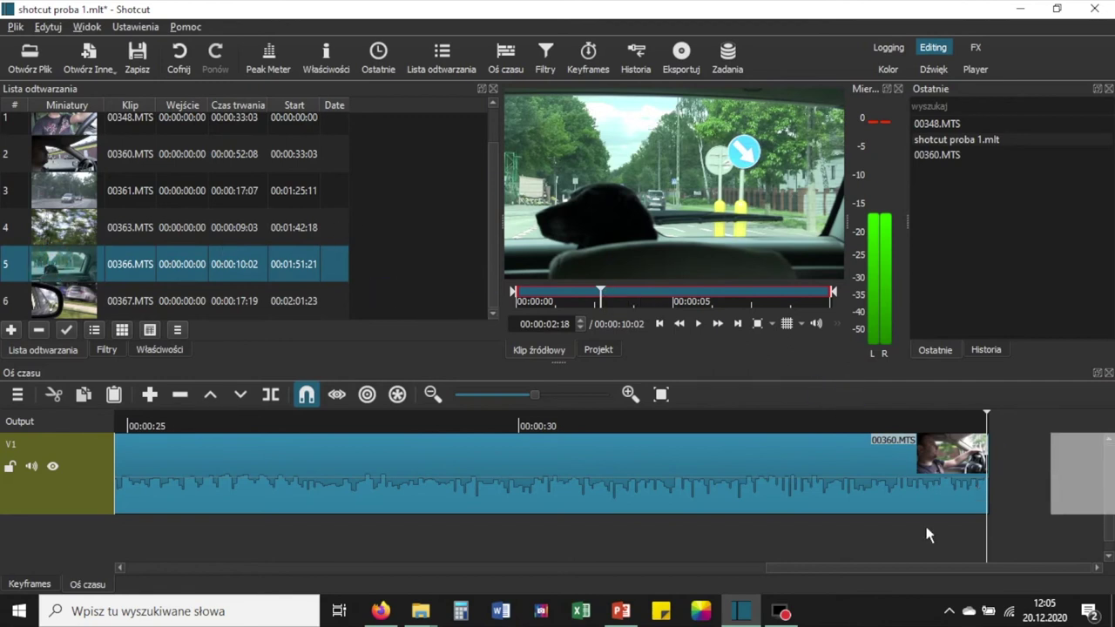
{"action": "left_click_drag", "start_coordinate": [880, 565], "coordinate": [880, 565]}
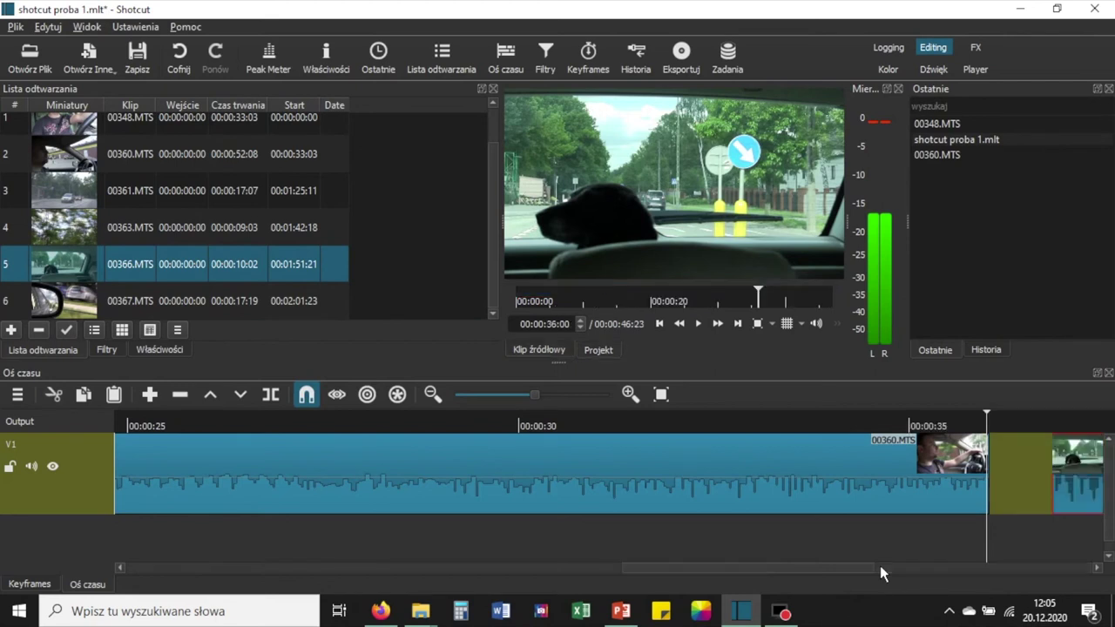
{"action": "left_click_drag", "start_coordinate": [1078, 478], "coordinate": [1000, 480]}
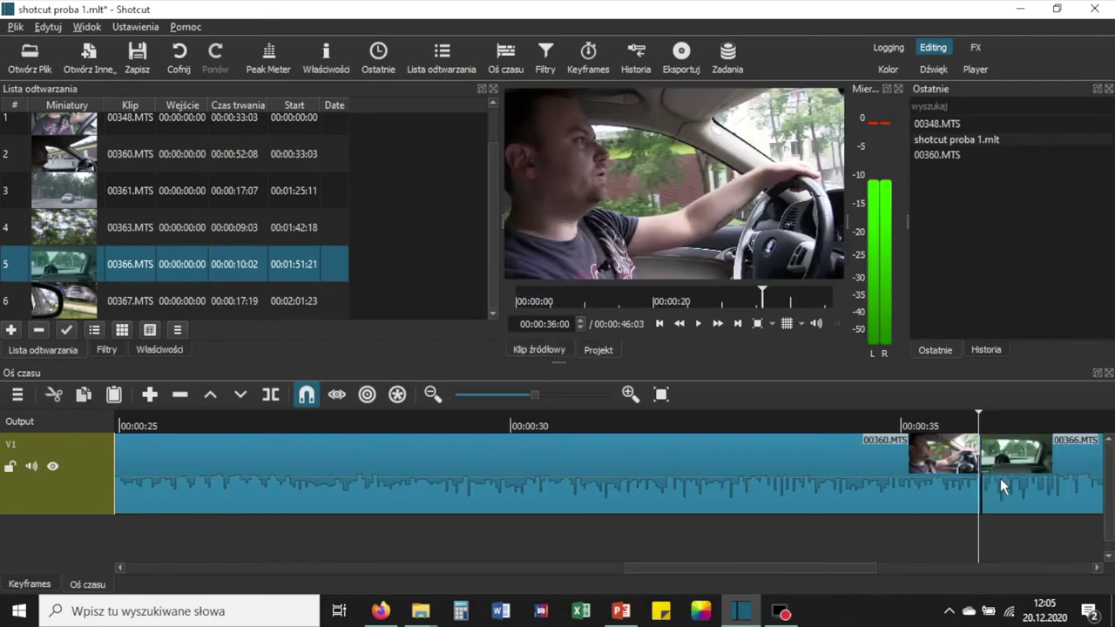
- Play the timeline from just before the join of 00360.MTS and 00366.MTS to 00:00:45:16
{"action": "left_click", "coordinate": [945, 419]}
{"action": "key", "text": "space"}
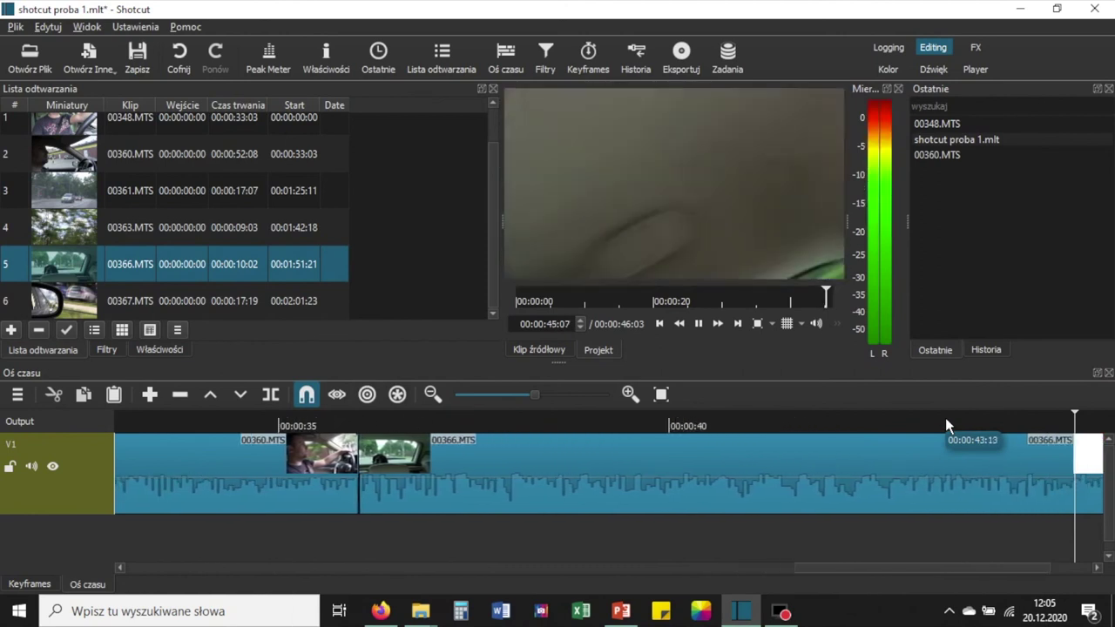
{"action": "key", "text": "space"}
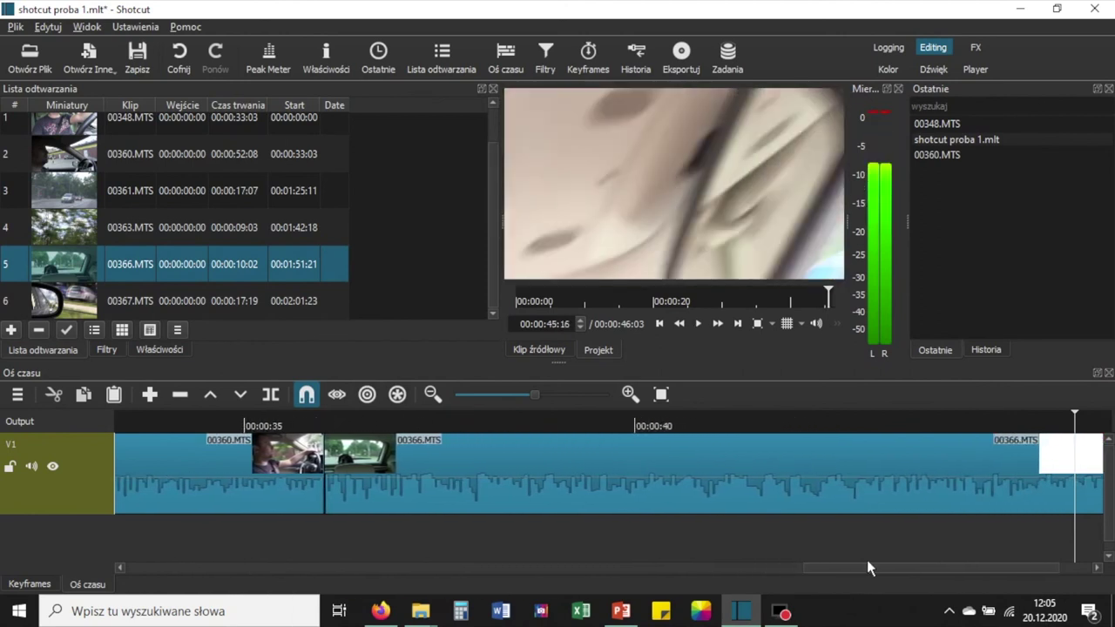
- Replay the join between 00360.MTS and 00366.MTS from about 00:00:33:07 and pause at 00:00:36:10
{"action": "left_click_drag", "start_coordinate": [867, 572], "coordinate": [735, 568]}
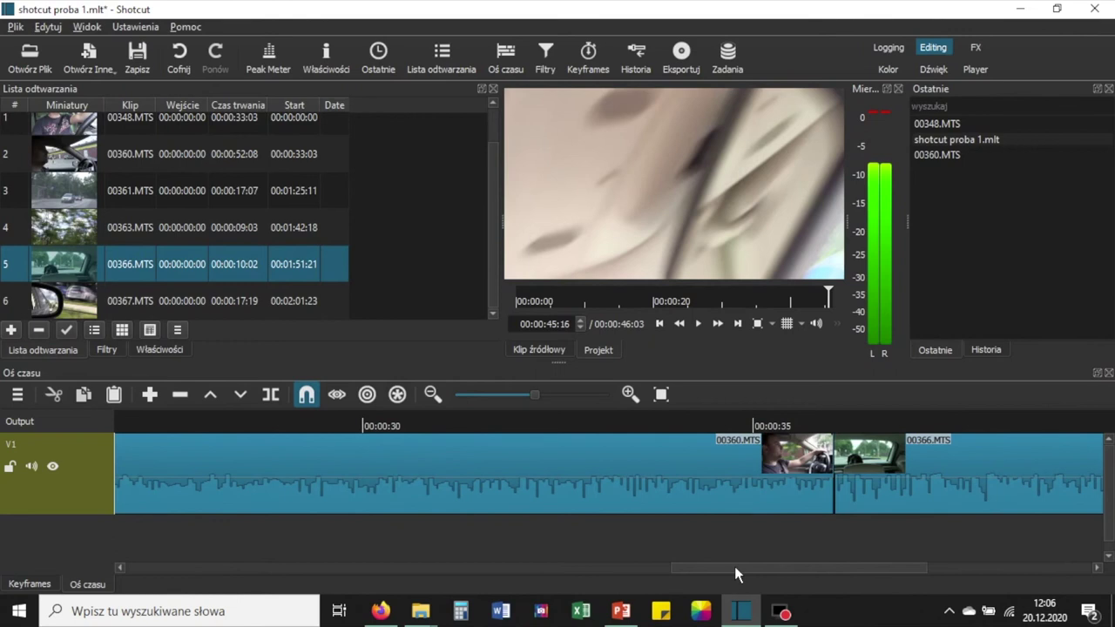
{"action": "left_click", "coordinate": [610, 424]}
{"action": "key", "text": "space"}
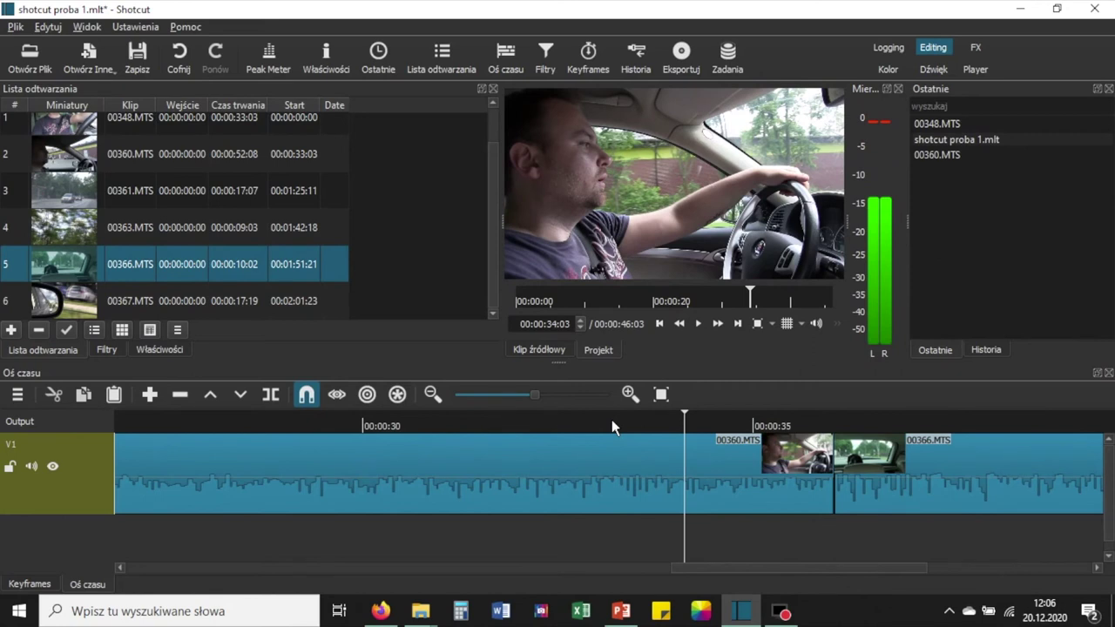
{"action": "left_click", "coordinate": [585, 422]}
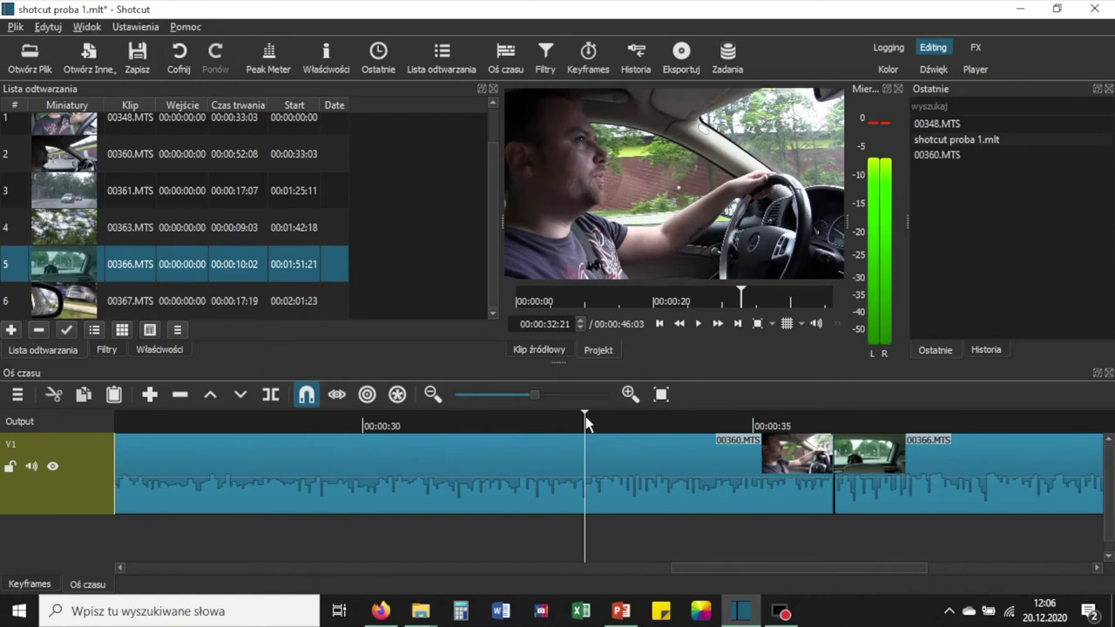
{"action": "left_click", "coordinate": [618, 424]}
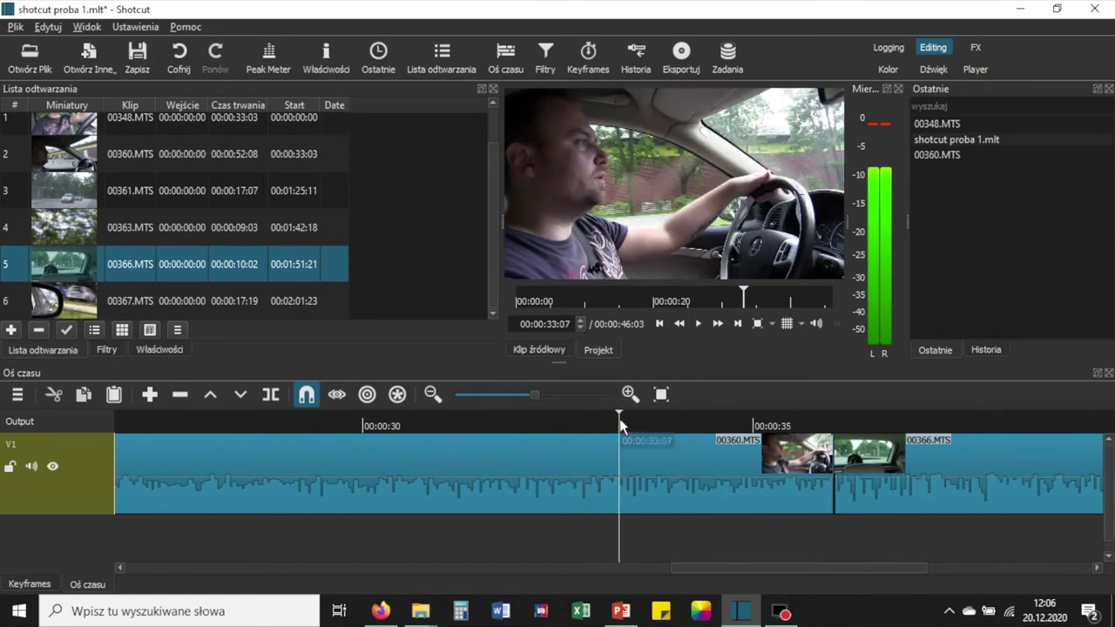
{"action": "key", "text": "space"}
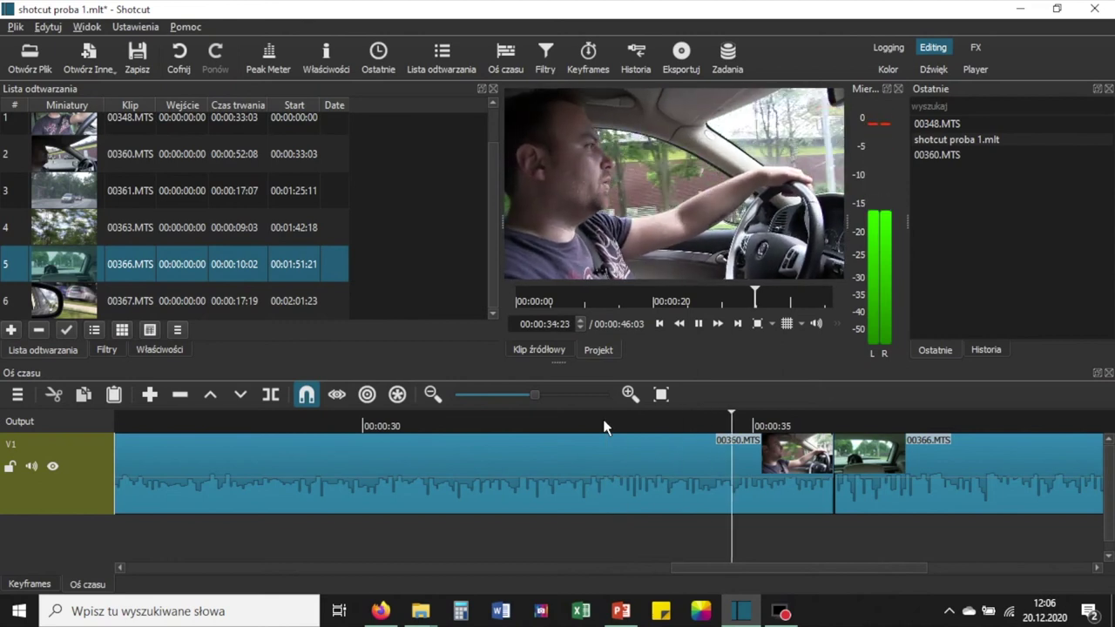
{"action": "key", "text": "space"}
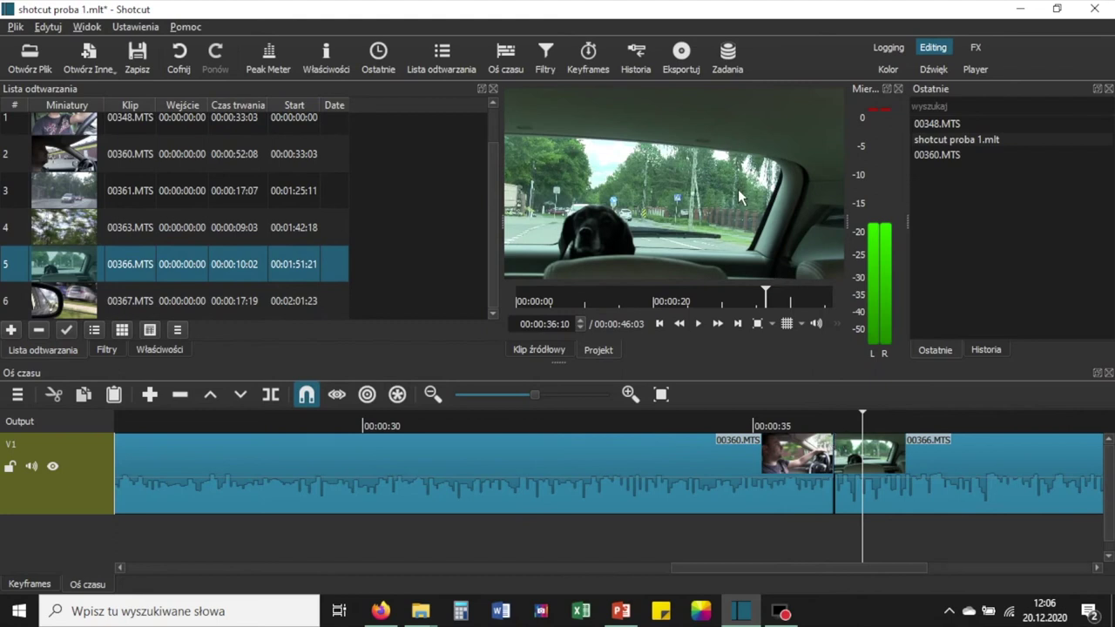
- Play on through 00366.MTS on track V1, pause at 00:00:42:08 and split the clip there
{"action": "left_click", "coordinate": [778, 193]}
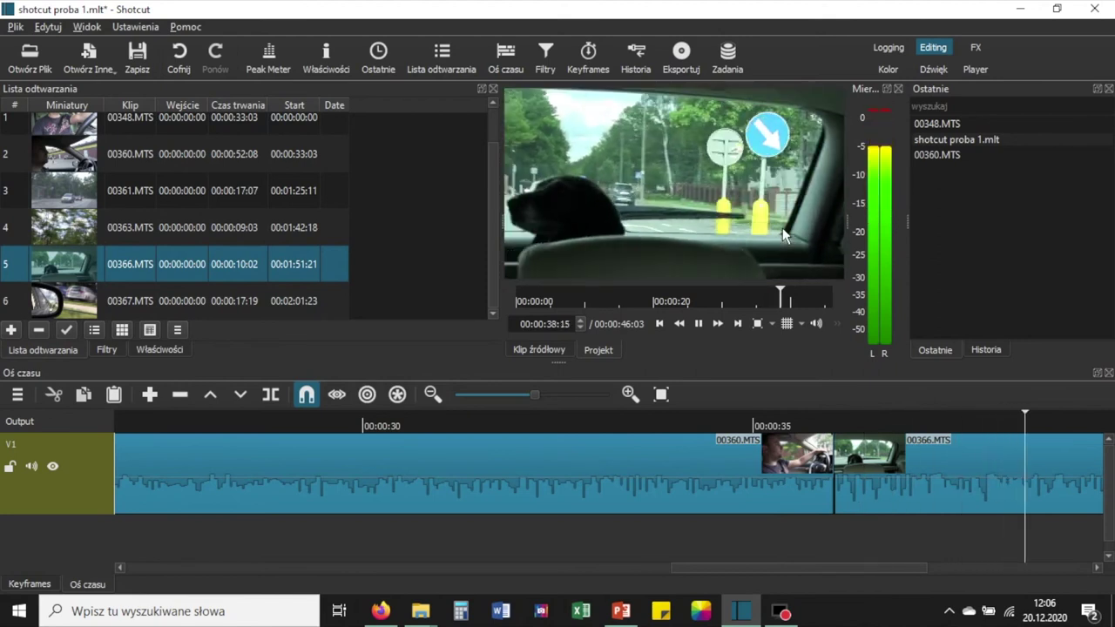
{"action": "left_click", "coordinate": [783, 235]}
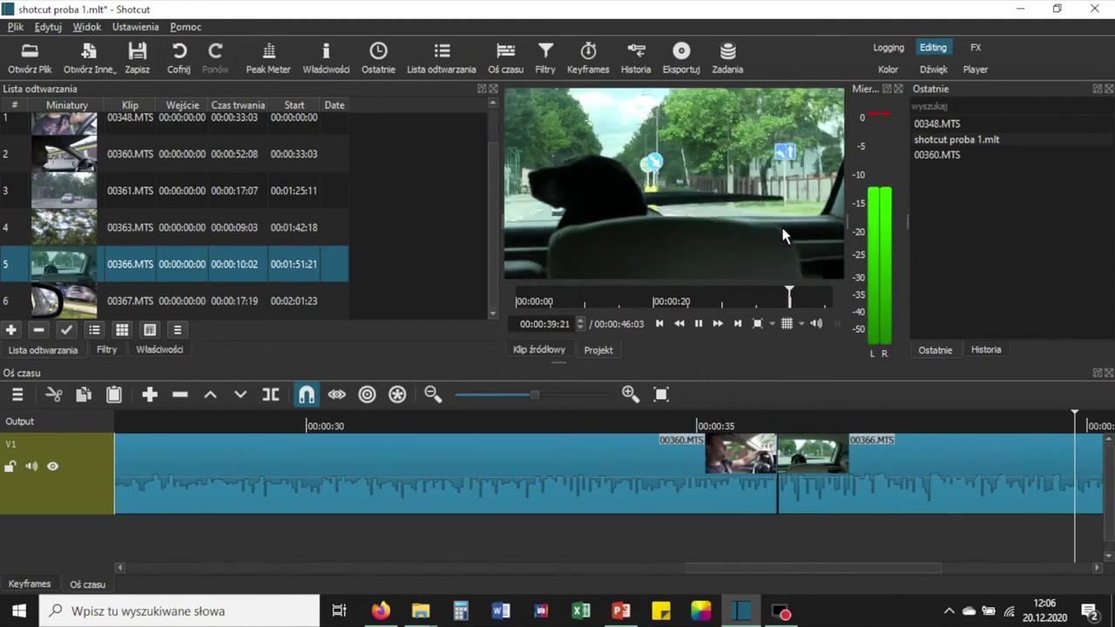
{"action": "left_click", "coordinate": [783, 235]}
{"action": "left_click", "coordinate": [782, 236]}
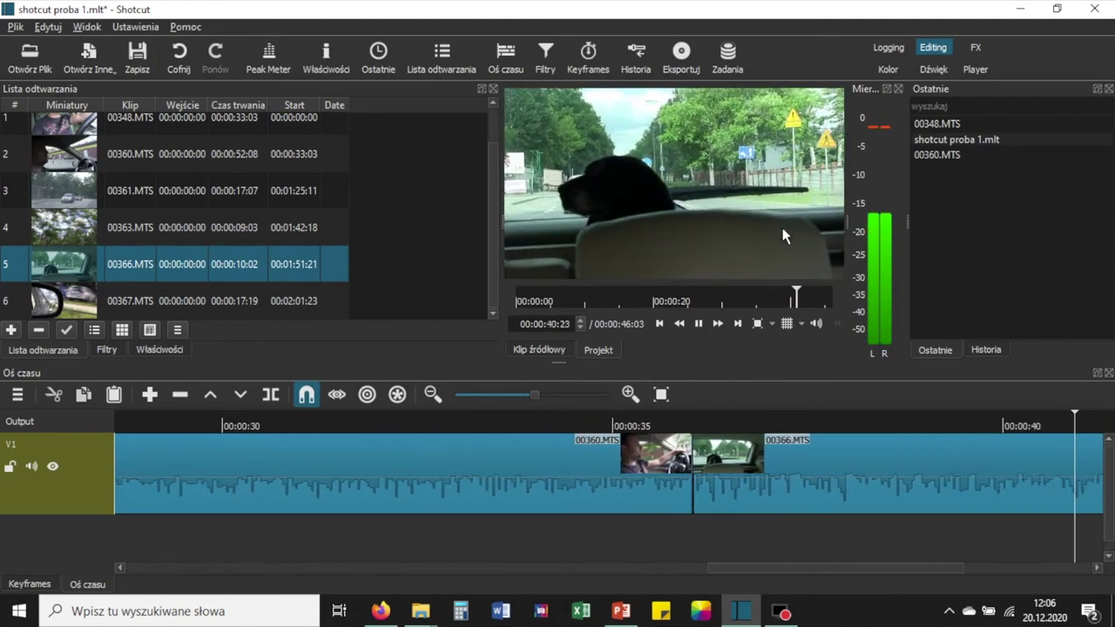
{"action": "left_click", "coordinate": [782, 227]}
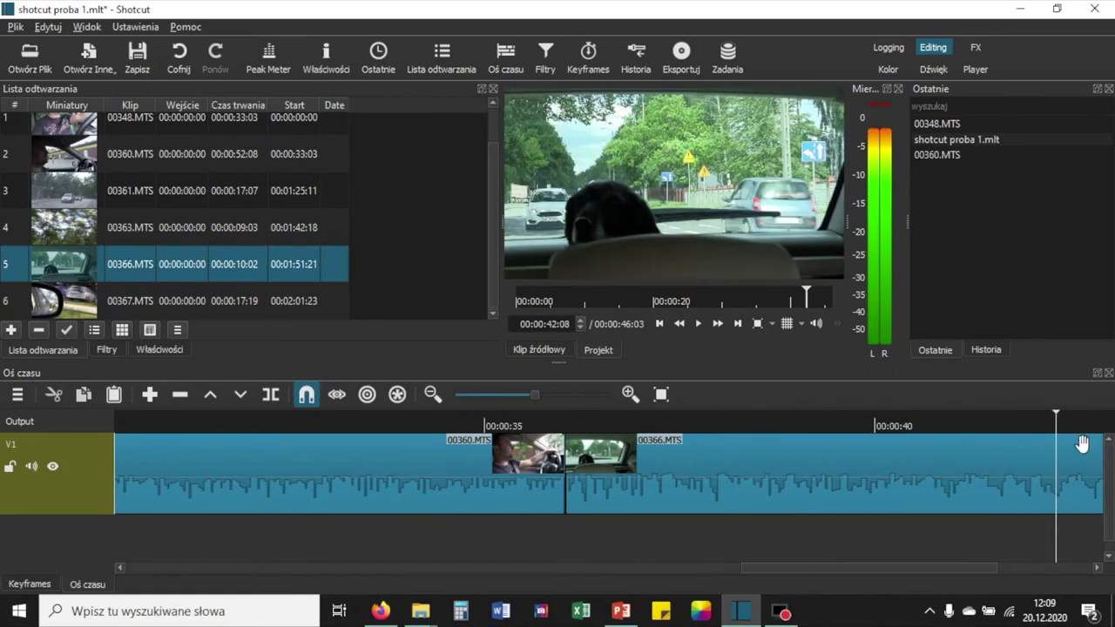
{"action": "left_click_drag", "start_coordinate": [930, 567], "coordinate": [1000, 568]}
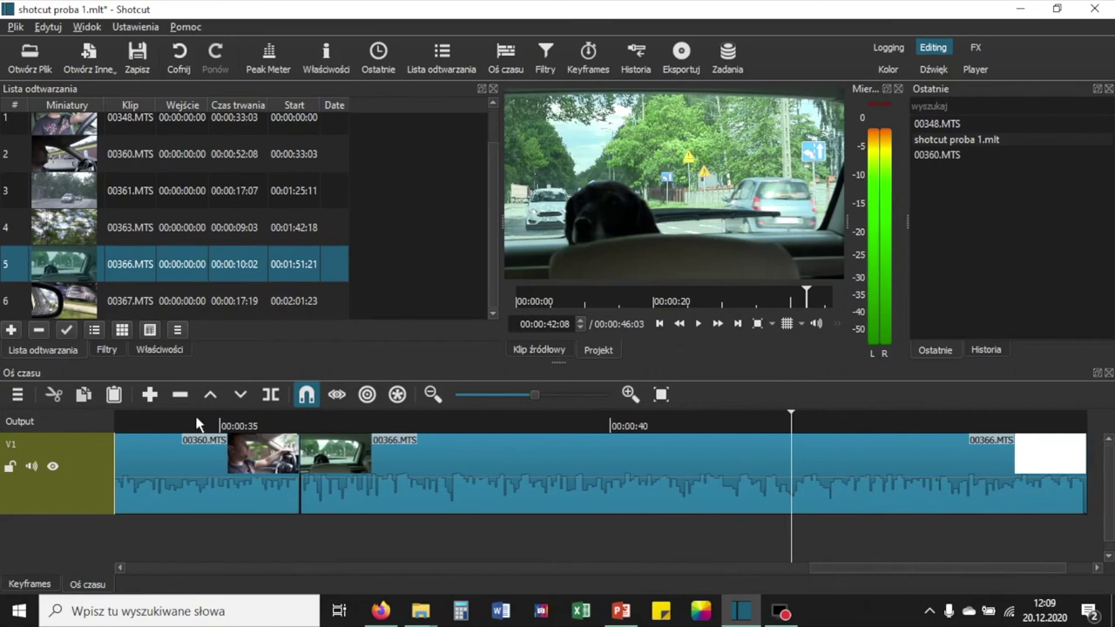
{"action": "left_click", "coordinate": [277, 396]}
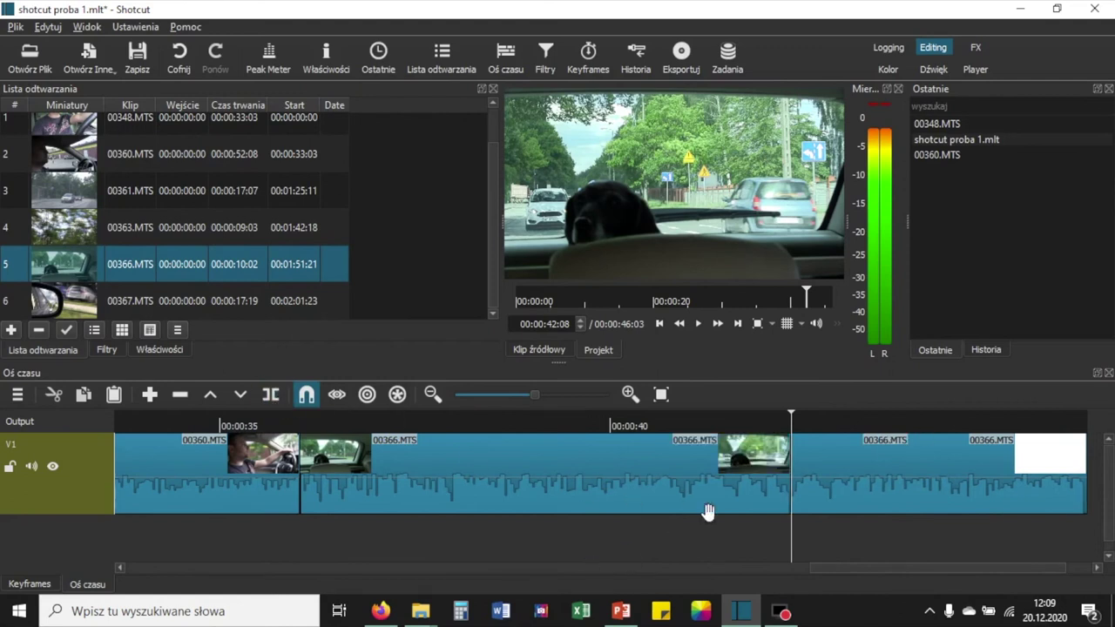
- Play the first split part of 00366.MTS from 00:00:39:02 and lift that part out of track V1
{"action": "left_click", "coordinate": [883, 461]}
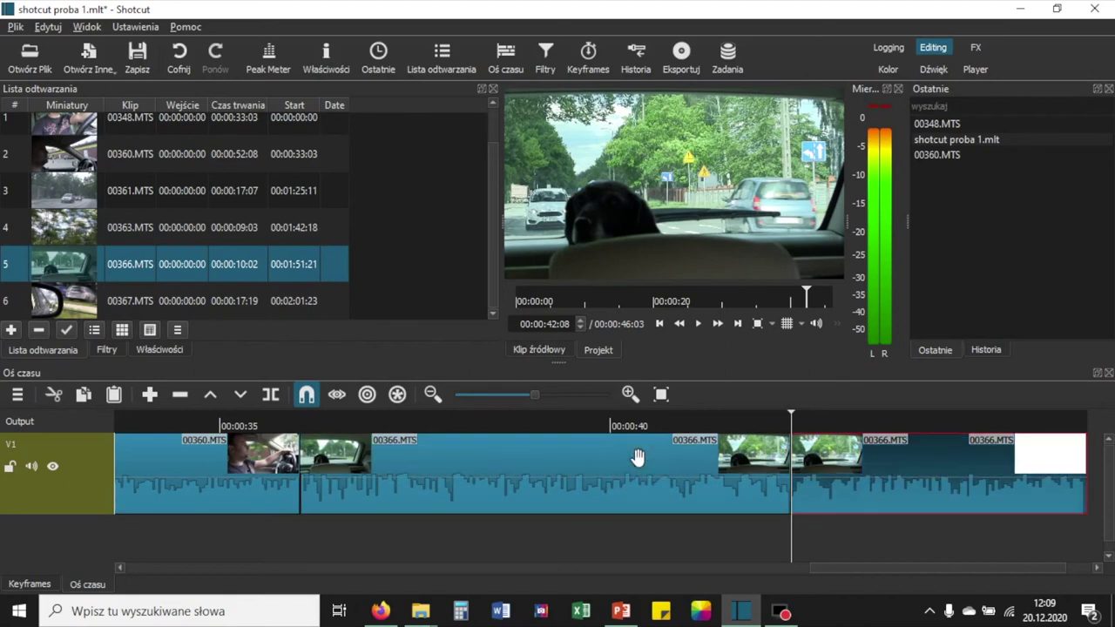
{"action": "left_click", "coordinate": [636, 455]}
{"action": "left_click", "coordinate": [540, 416]}
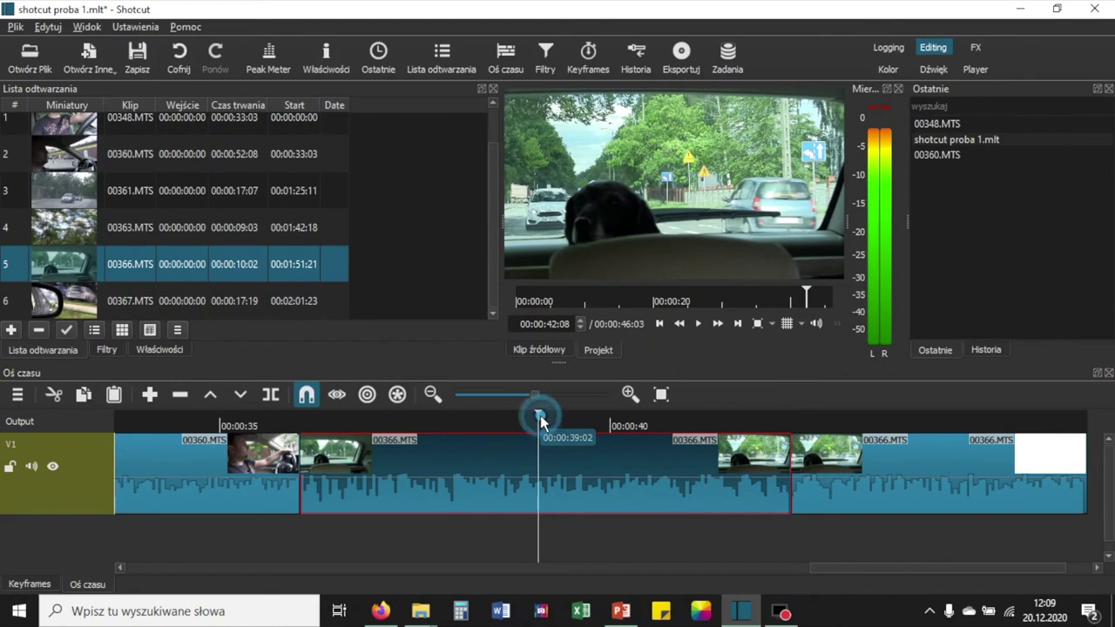
{"action": "key", "text": "space"}
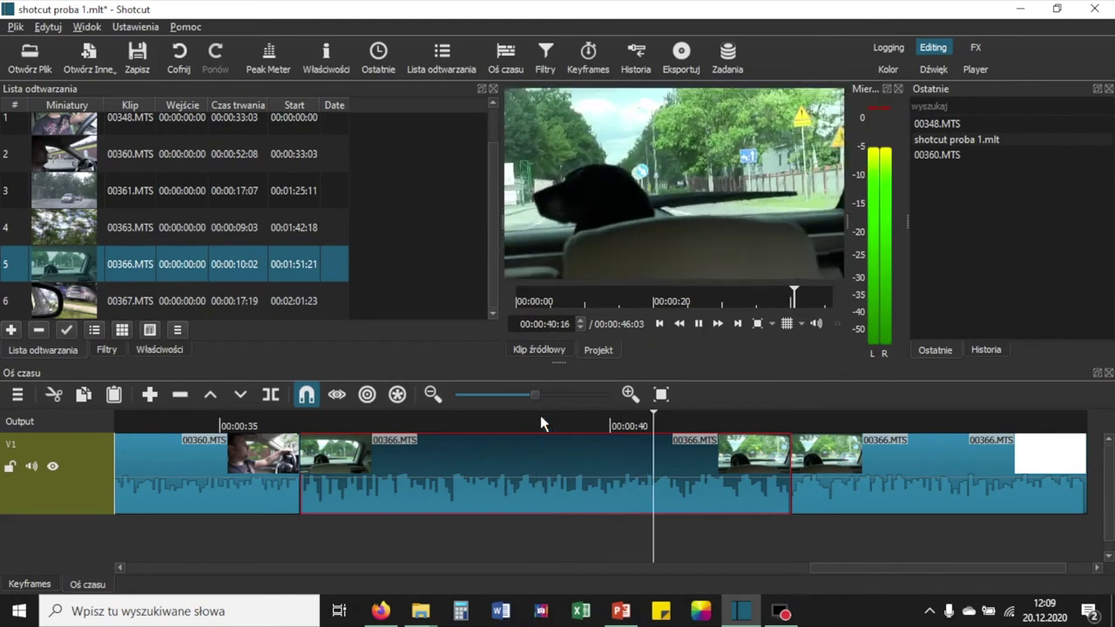
{"action": "key", "text": "space"}
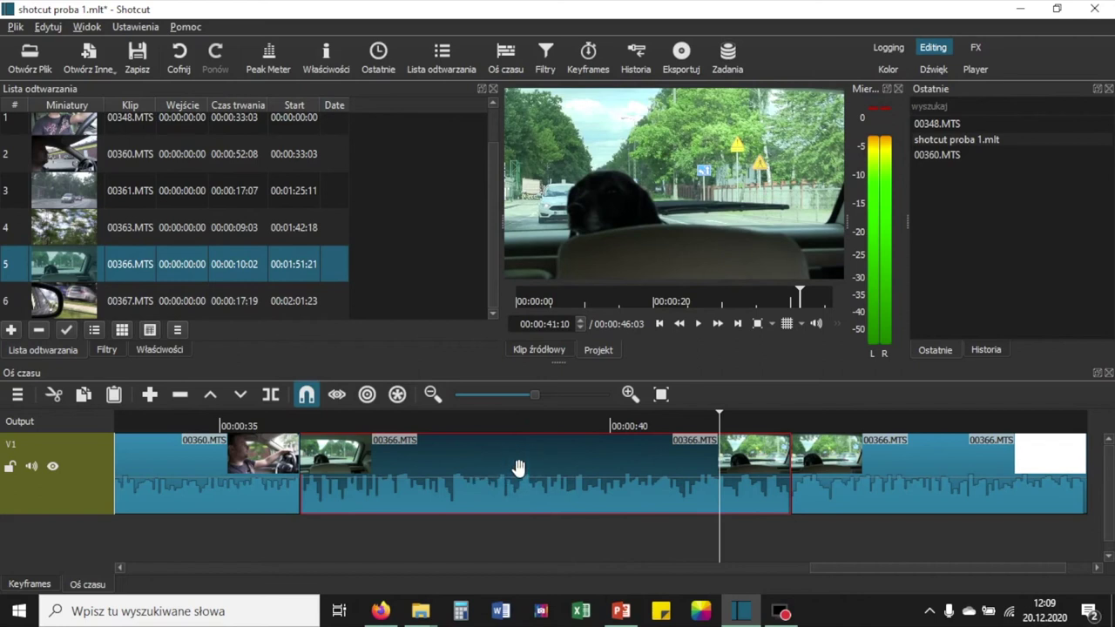
{"action": "key", "text": "Delete"}
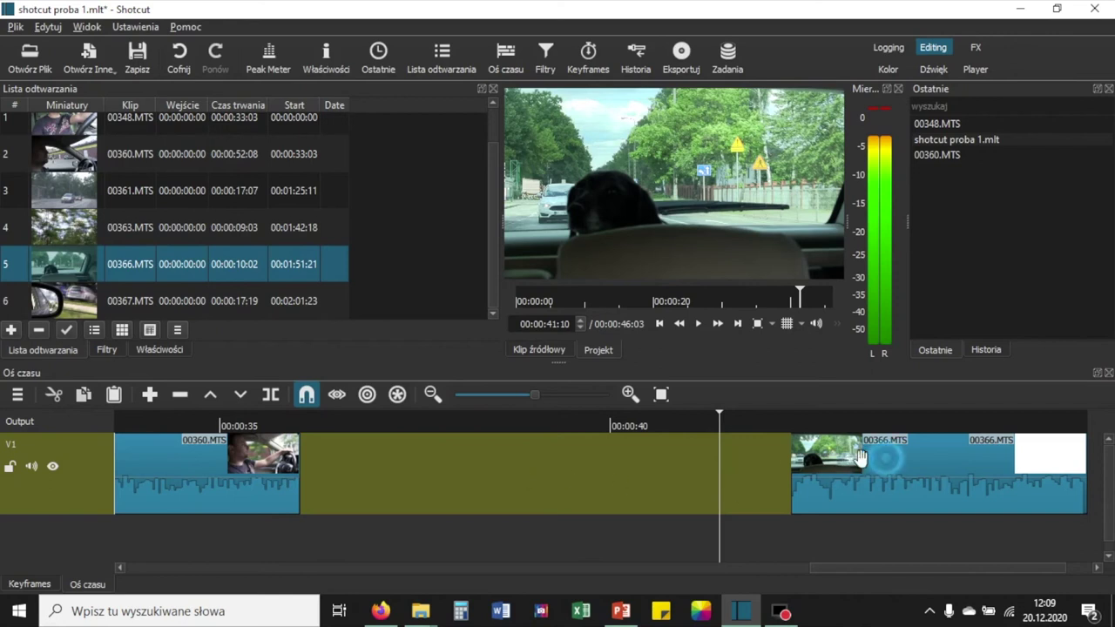
- Move the remaining part of 00366.MTS directly against the end of 00360.MTS and play the join from 00:00:34:17
{"action": "left_click_drag", "start_coordinate": [790, 462], "coordinate": [507, 467]}
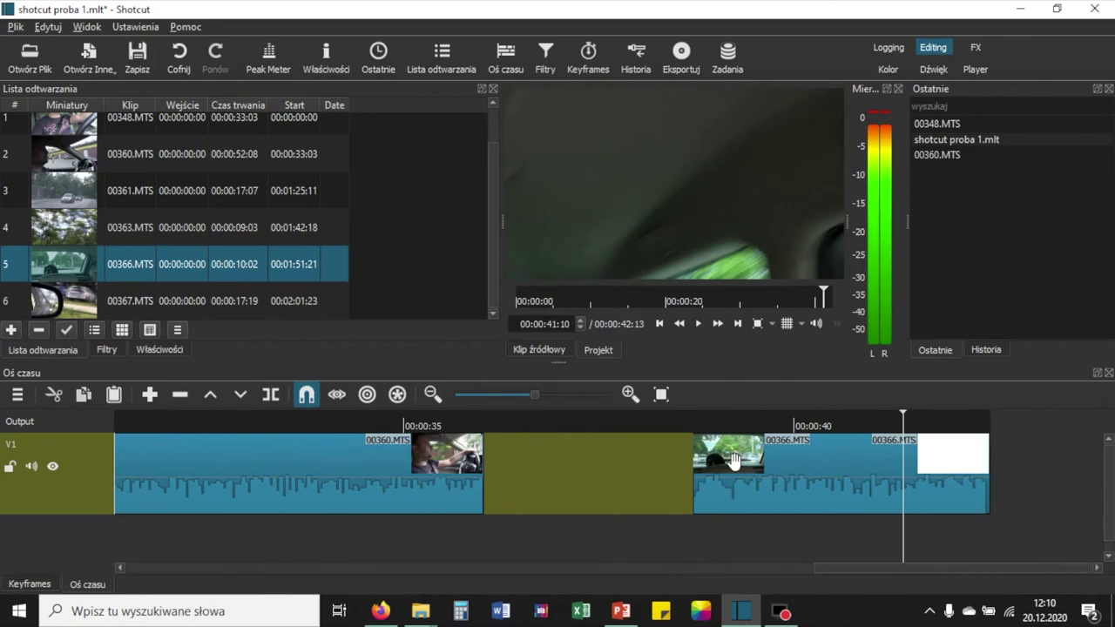
{"action": "left_click_drag", "start_coordinate": [765, 464], "coordinate": [523, 461]}
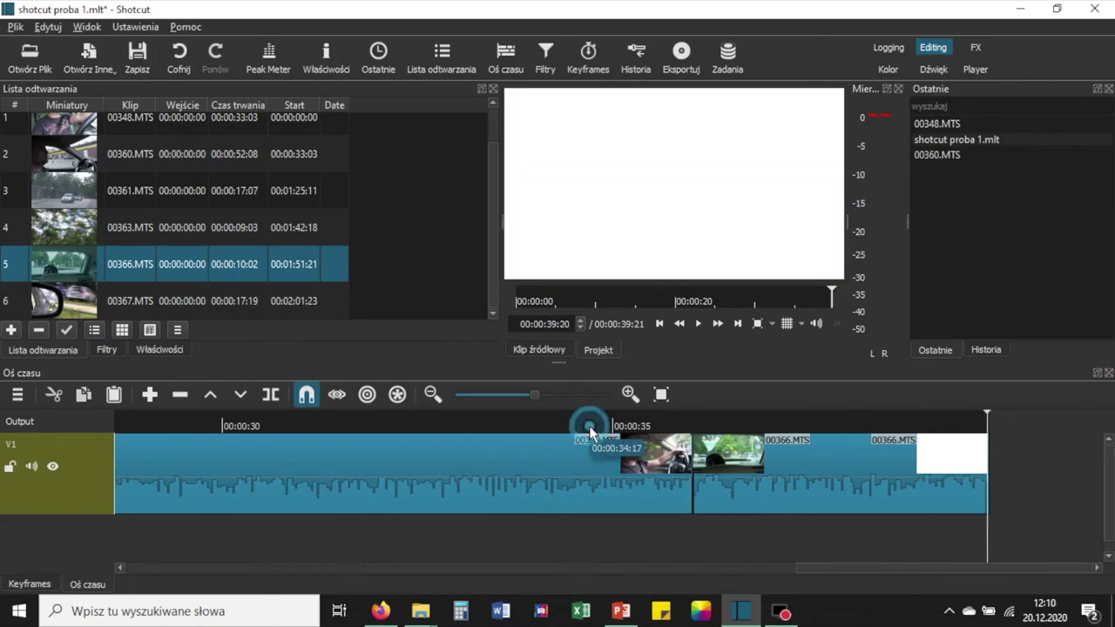
{"action": "left_click", "coordinate": [589, 426]}
{"action": "key", "text": "space"}
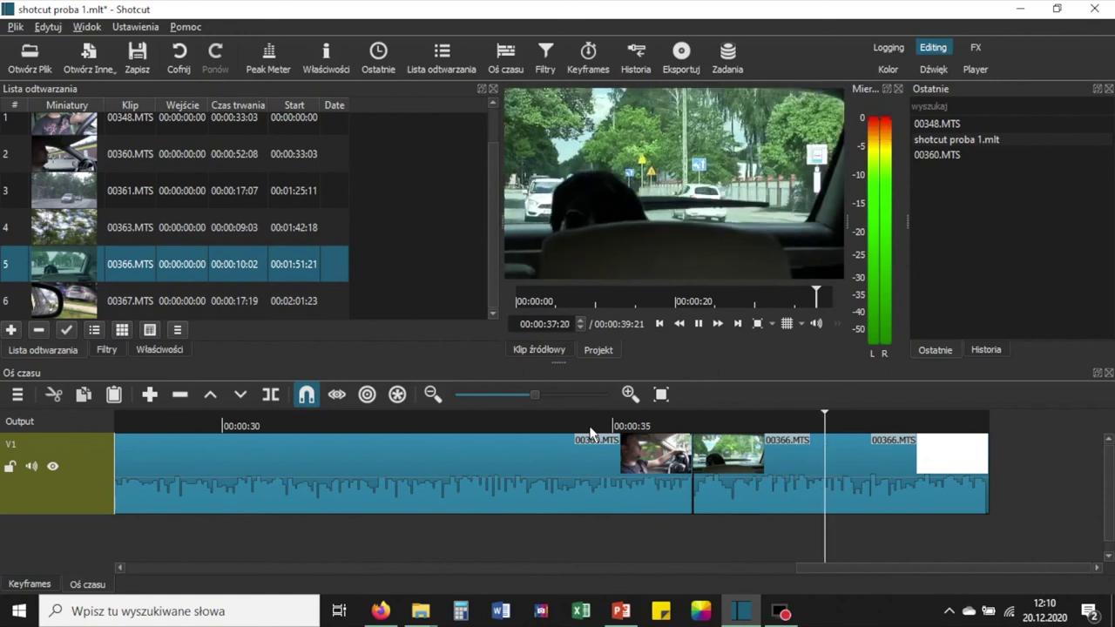
{"action": "key", "text": "space"}
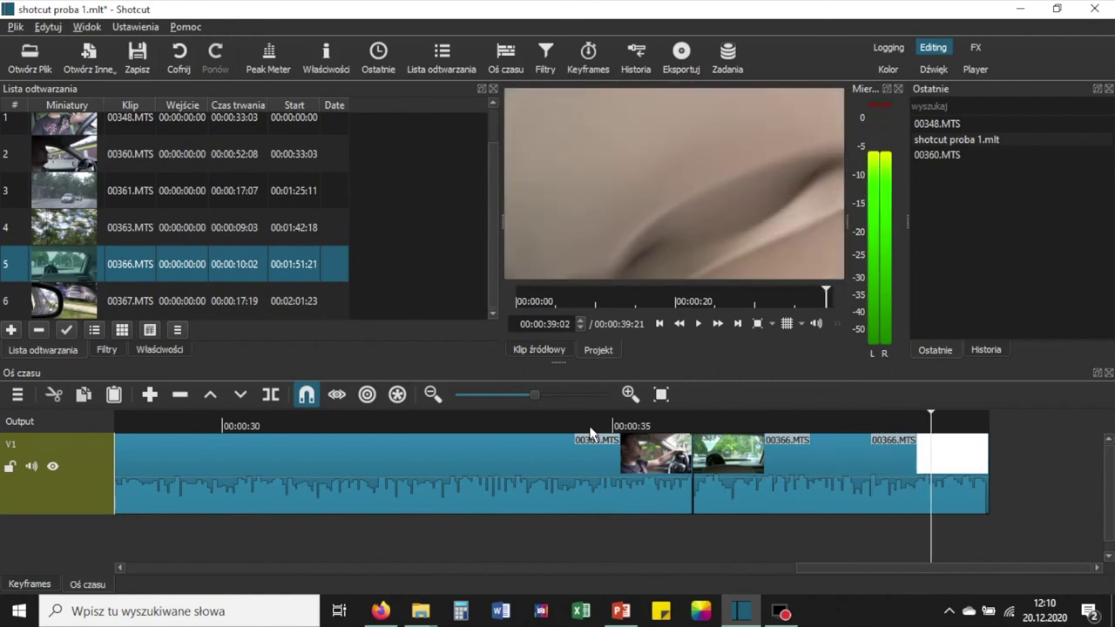
- Replay the end of 00366.MTS, step back frame by frame to 00:00:38:06 and split the clip there
{"action": "left_click", "coordinate": [809, 418]}
{"action": "key", "text": "space"}
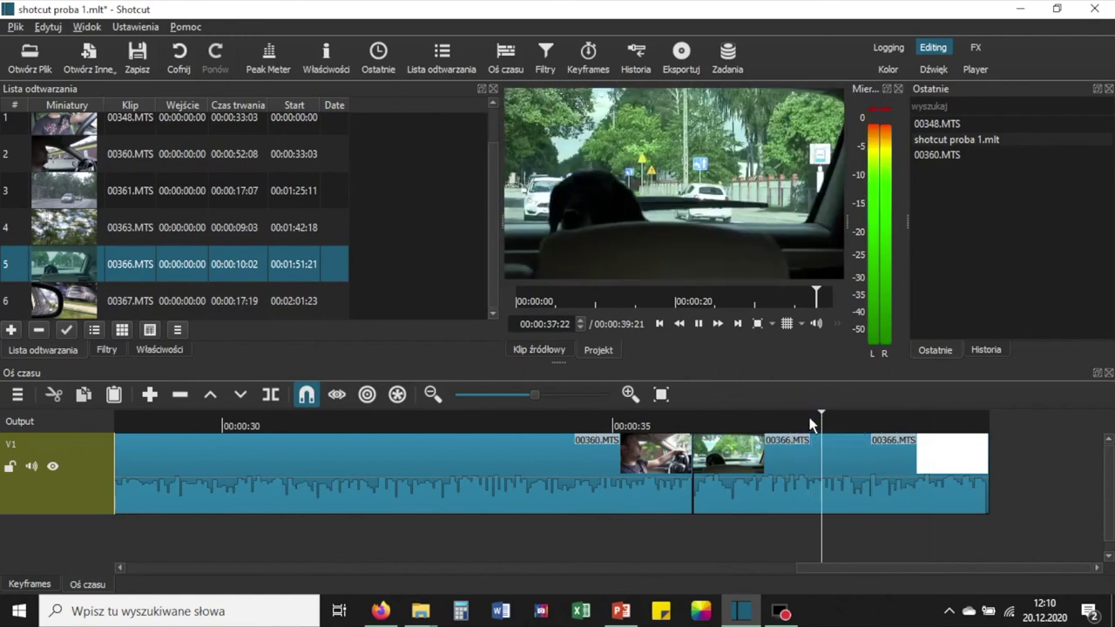
{"action": "key", "text": "space"}
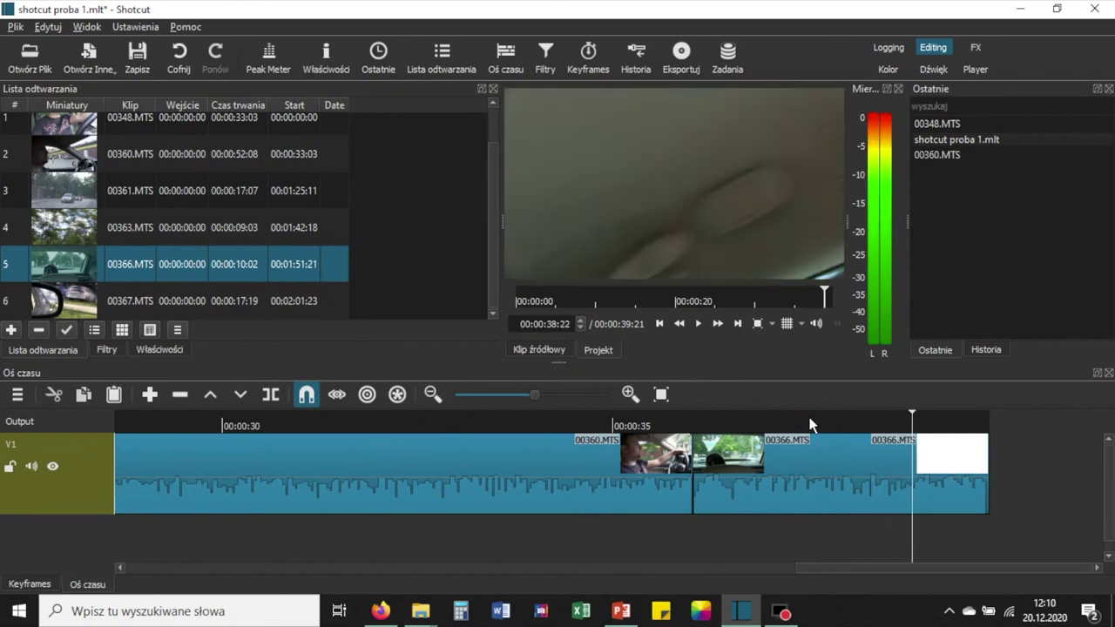
{"action": "key", "text": "Left"}
{"action": "key", "text": "Left"}
{"action": "key", "text": "Left"}
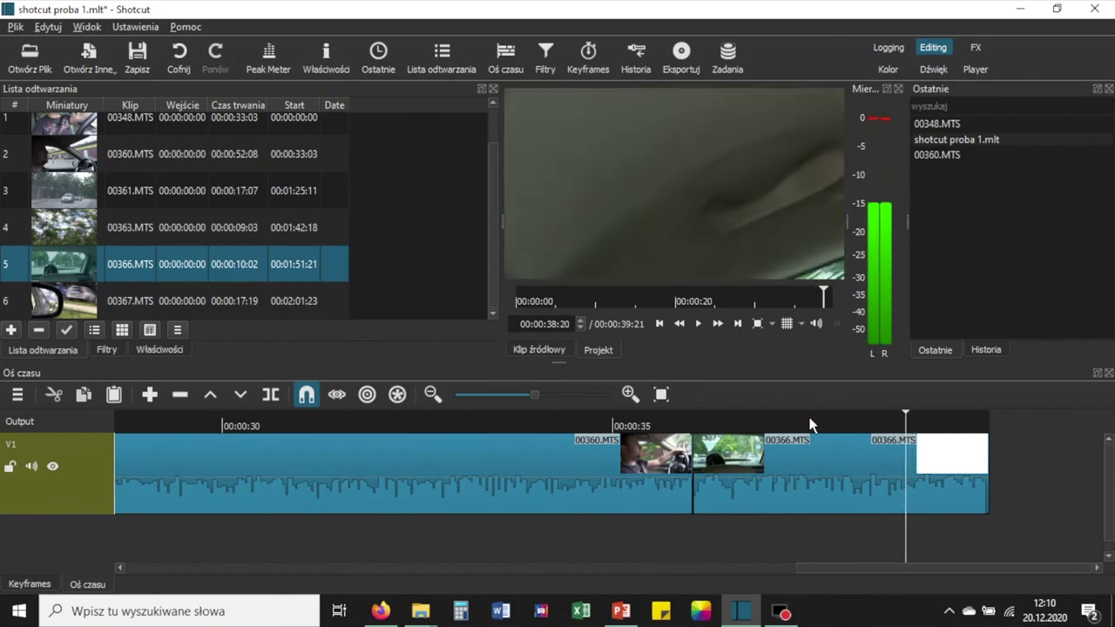
{"action": "key", "text": "Left"}
{"action": "key", "text": "Left"}
{"action": "key", "text": "Left"}
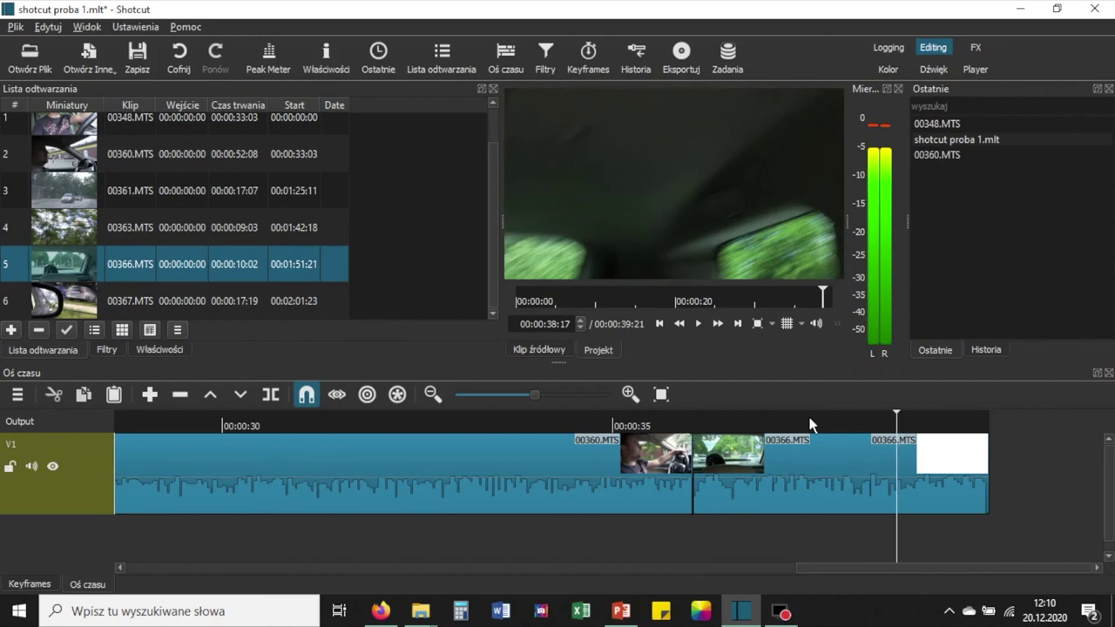
{"action": "key", "text": "Left"}
{"action": "key", "text": "Left"}
{"action": "key", "text": "Left"}
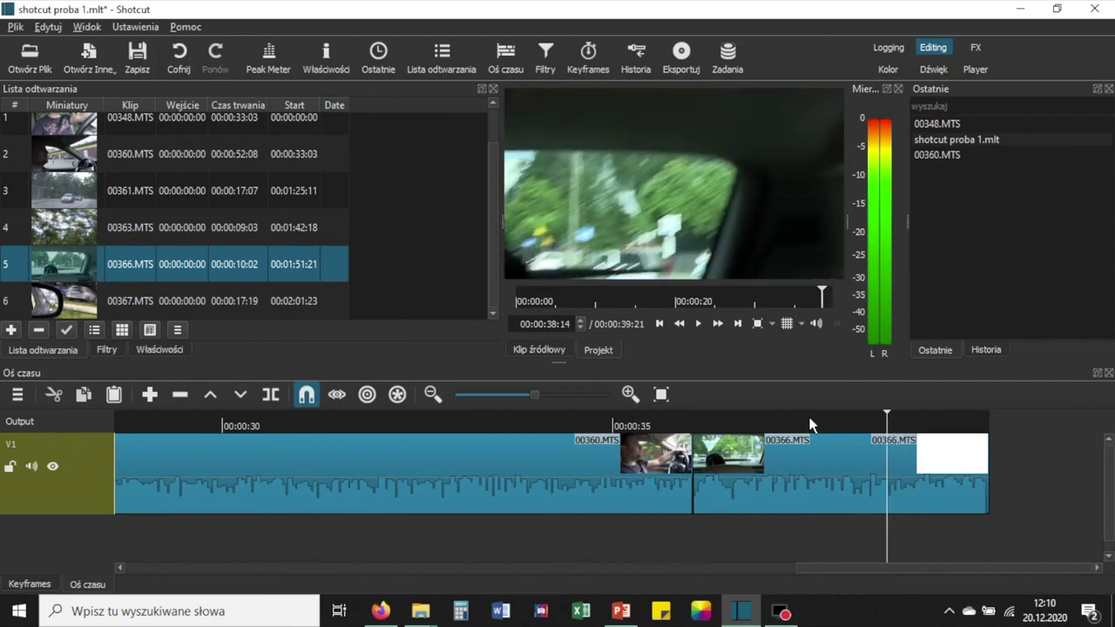
{"action": "key", "text": "Left"}
{"action": "key", "text": "Left"}
{"action": "key", "text": "Left"}
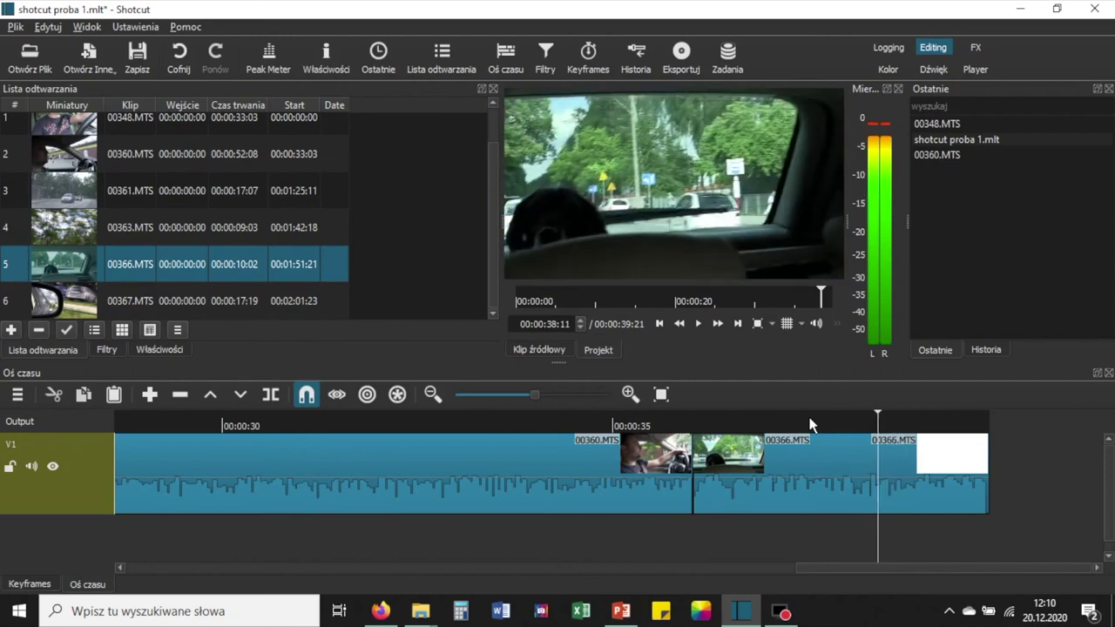
{"action": "key", "text": "Left"}
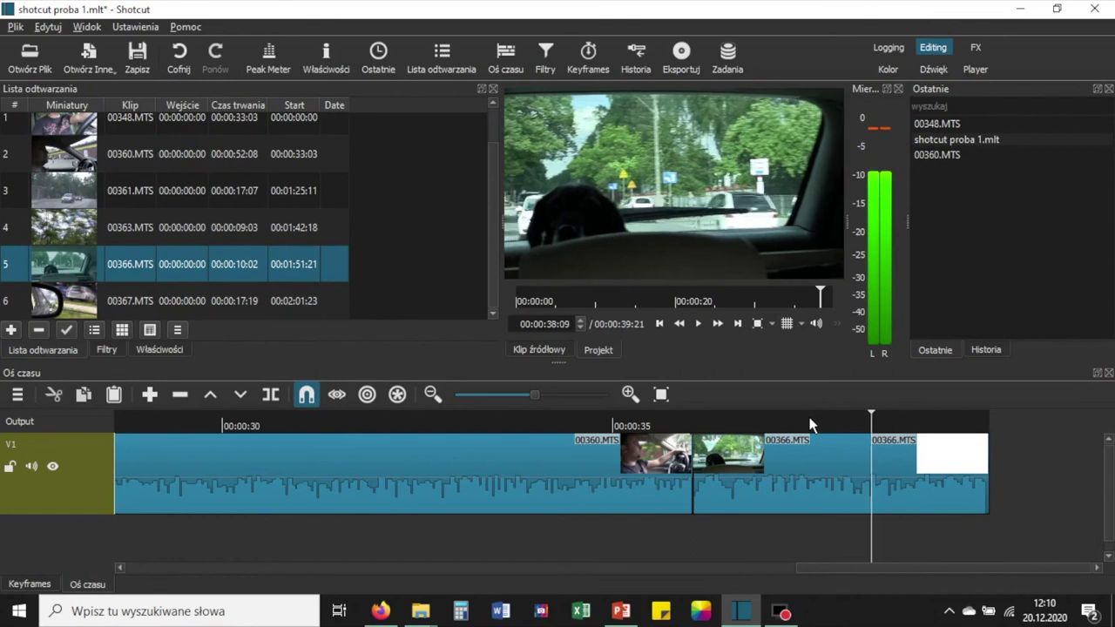
{"action": "key", "text": "Left"}
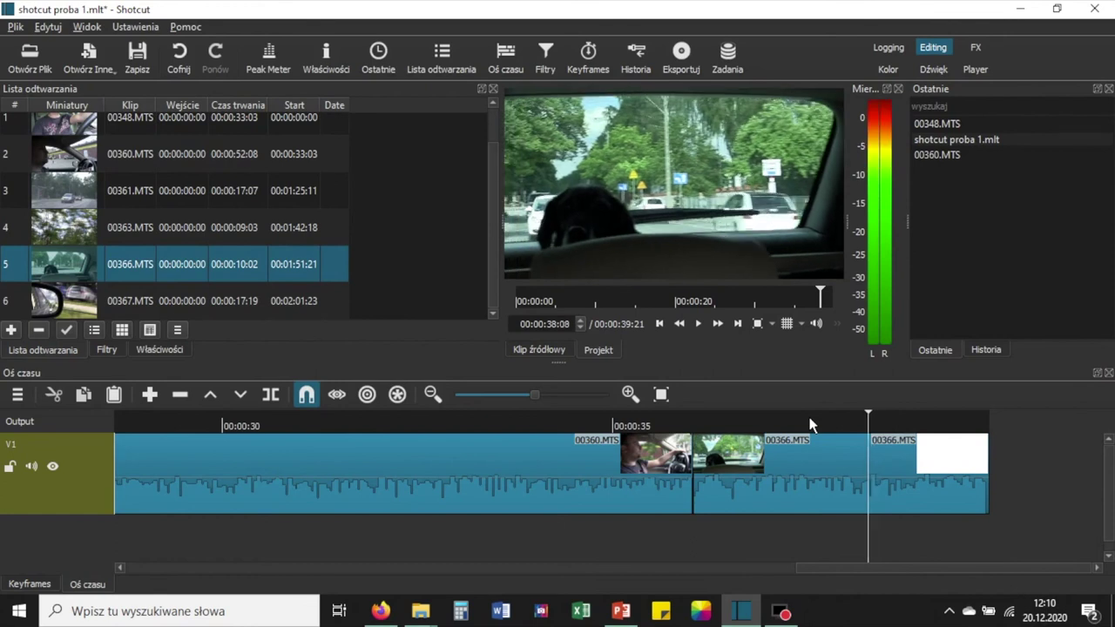
{"action": "key", "text": "Left"}
{"action": "key", "text": "Left"}
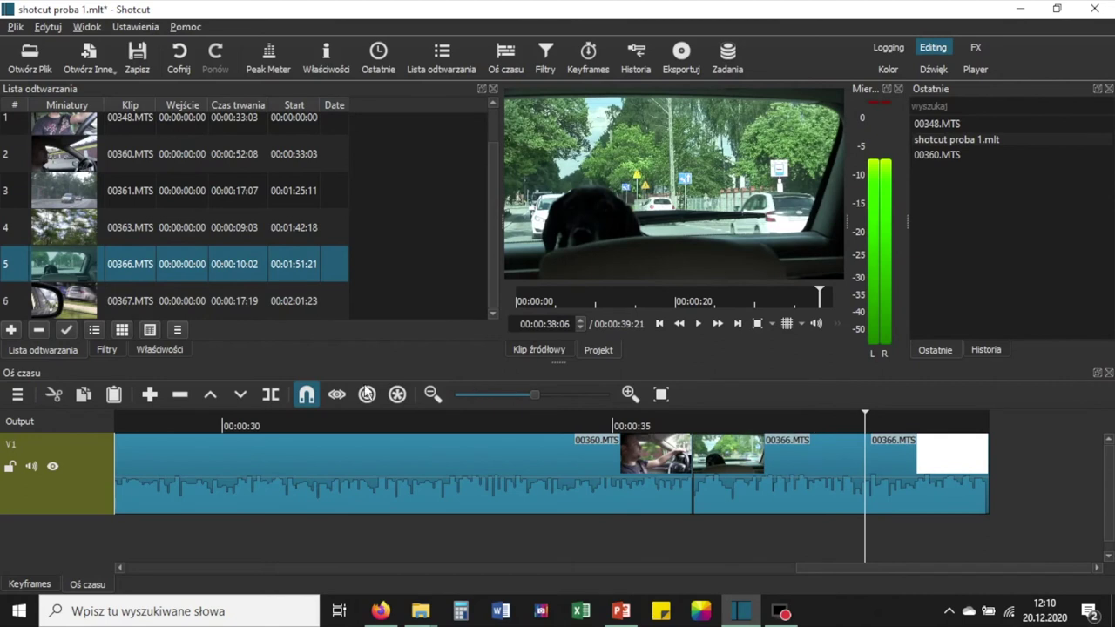
{"action": "left_click", "coordinate": [272, 395]}
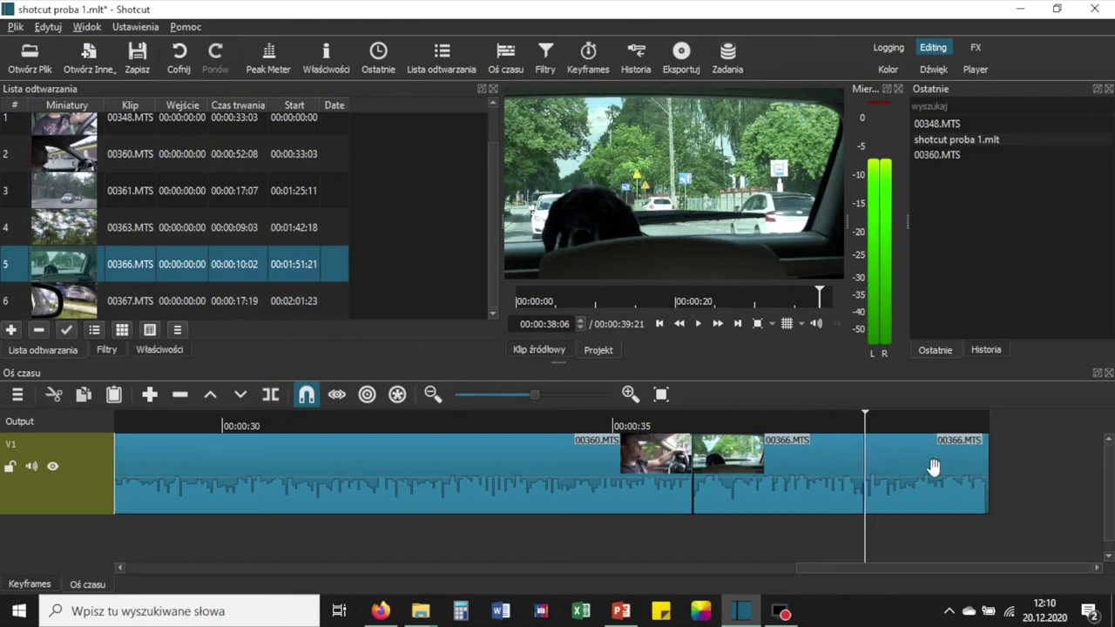
- Play the last split part of 00366.MTS and delete it from the end of track V1
{"action": "left_click", "coordinate": [904, 467]}
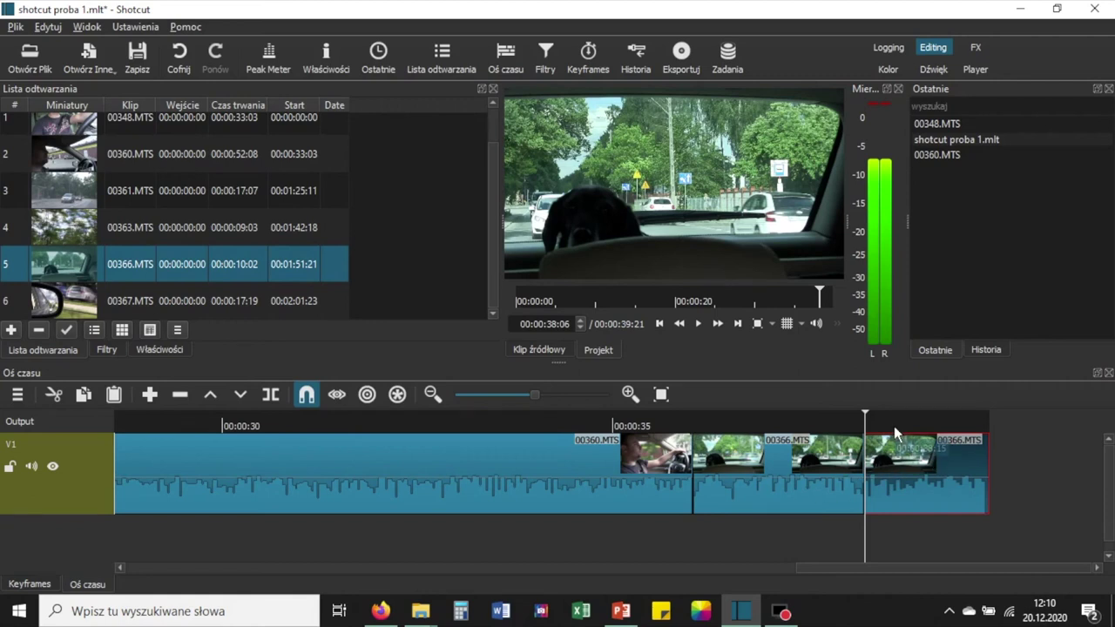
{"action": "key", "text": "space"}
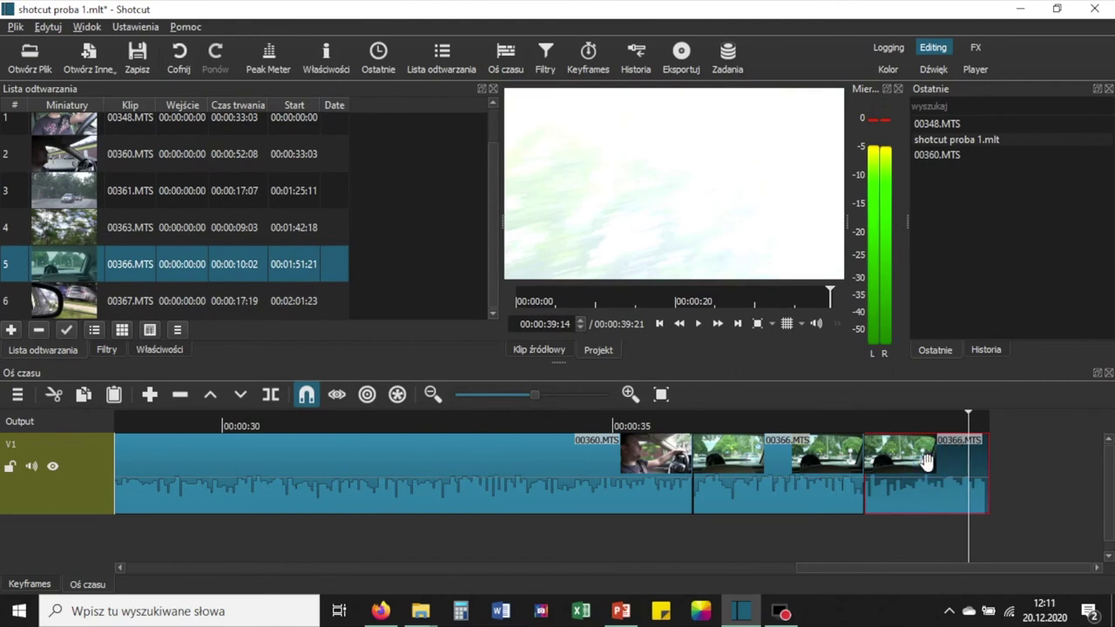
{"action": "key", "text": "Delete"}
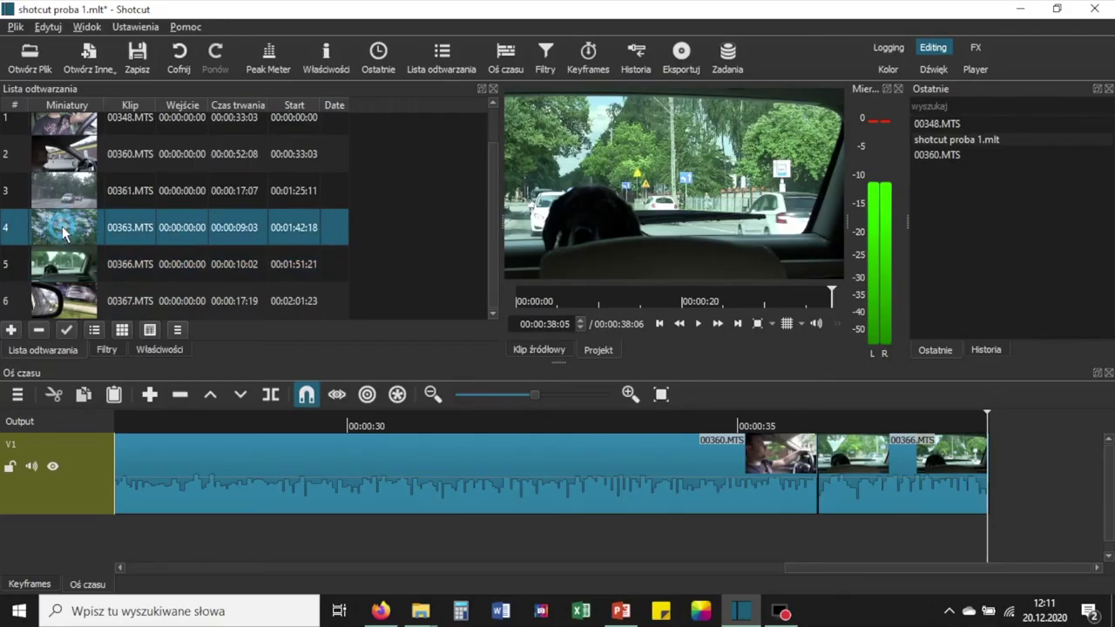
- Append 00363.MTS directly after 00366.MTS on track V1, play across the join and pause at 00:00:40:21
{"action": "left_click_drag", "start_coordinate": [390, 300], "coordinate": [916, 461]}
{"action": "left_click", "coordinate": [834, 425]}
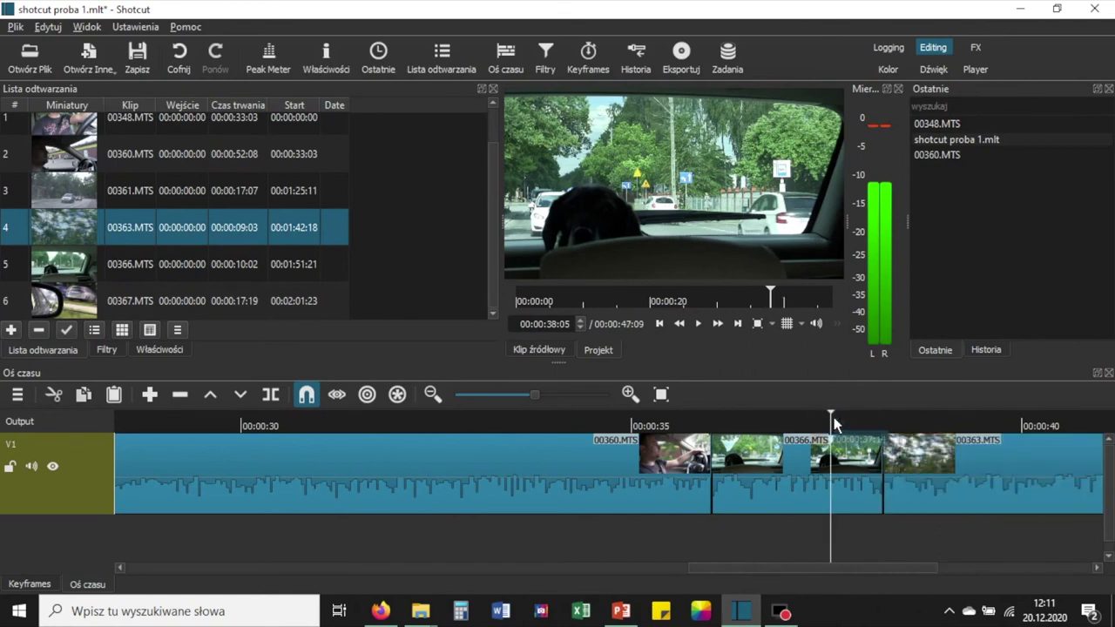
{"action": "key", "text": "space"}
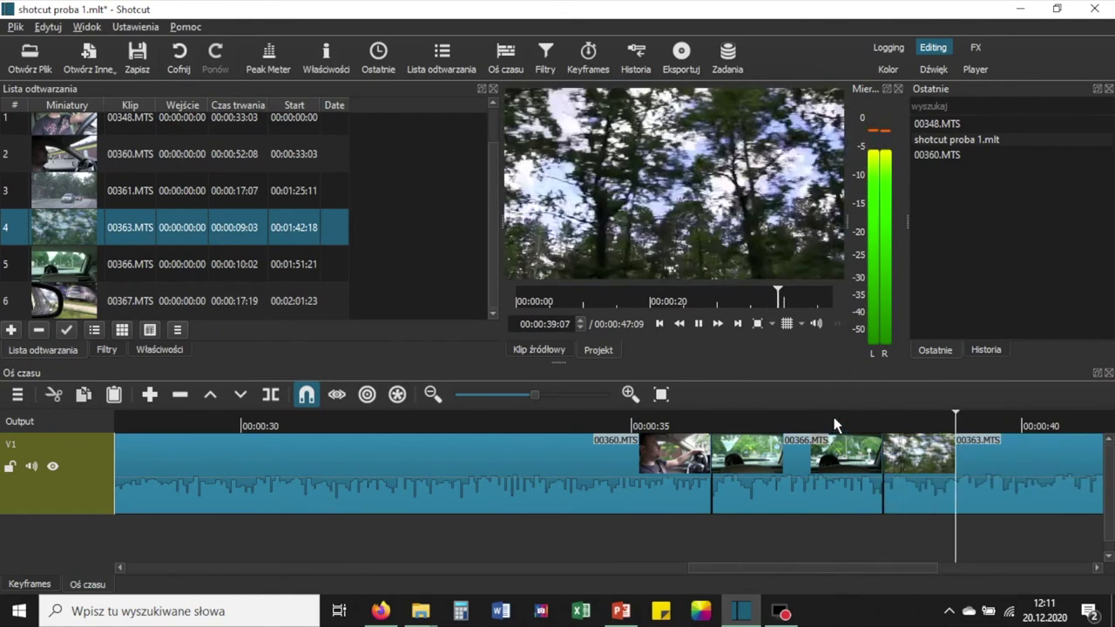
{"action": "key", "text": "space"}
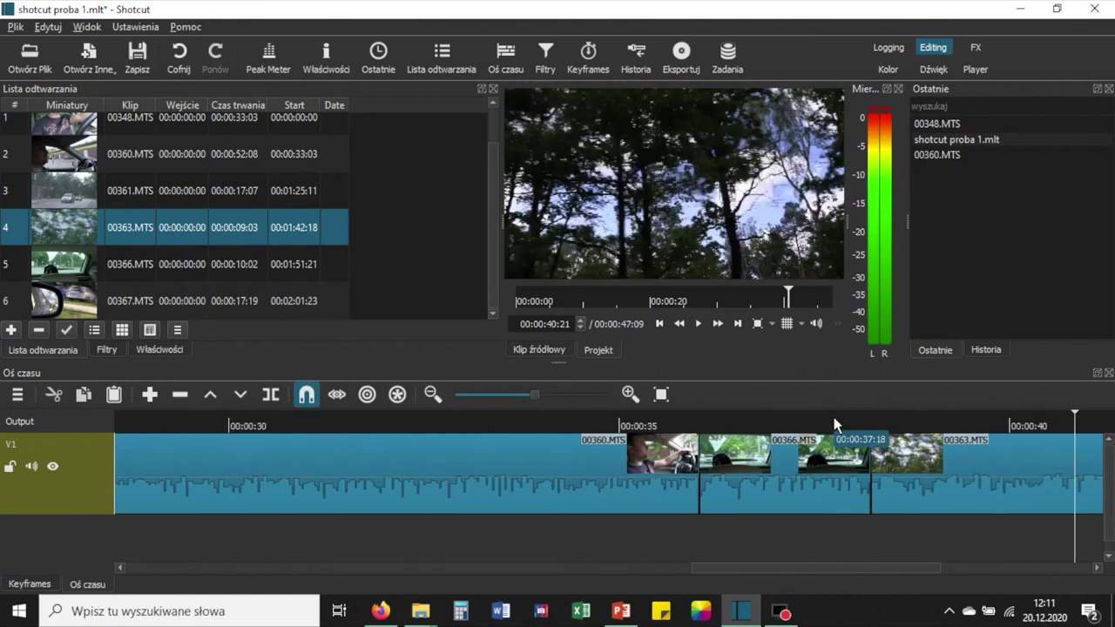
- Split 00363.MTS at 00:00:40:21 and delete the part after the cut
{"action": "left_click_drag", "start_coordinate": [909, 575], "coordinate": [956, 570]}
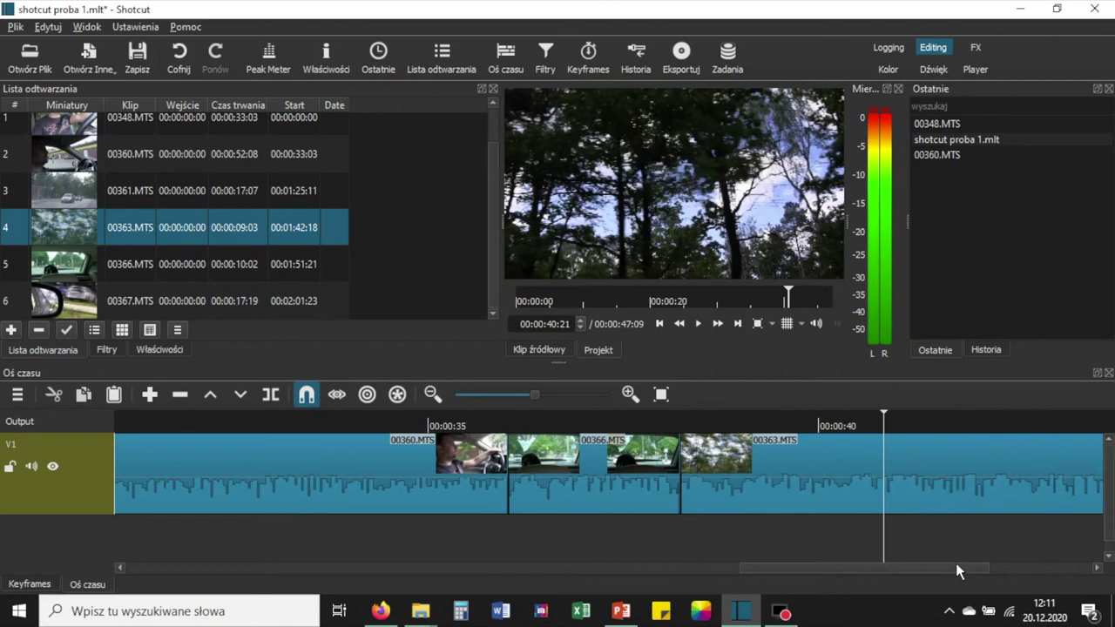
{"action": "left_click", "coordinate": [270, 396]}
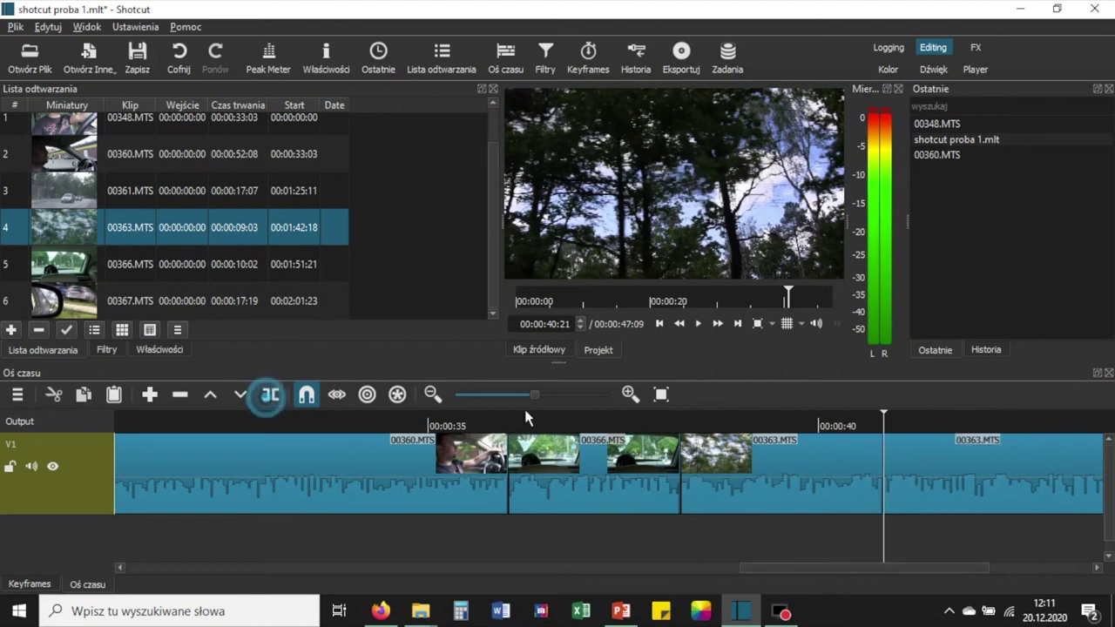
{"action": "left_click", "coordinate": [977, 491]}
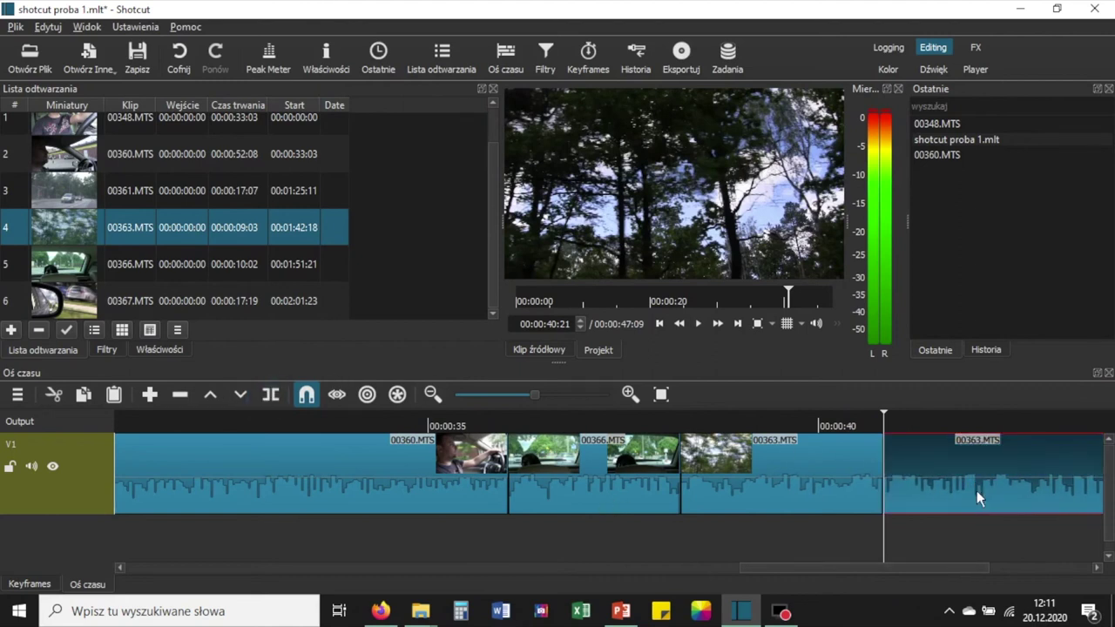
{"action": "key", "text": "Delete"}
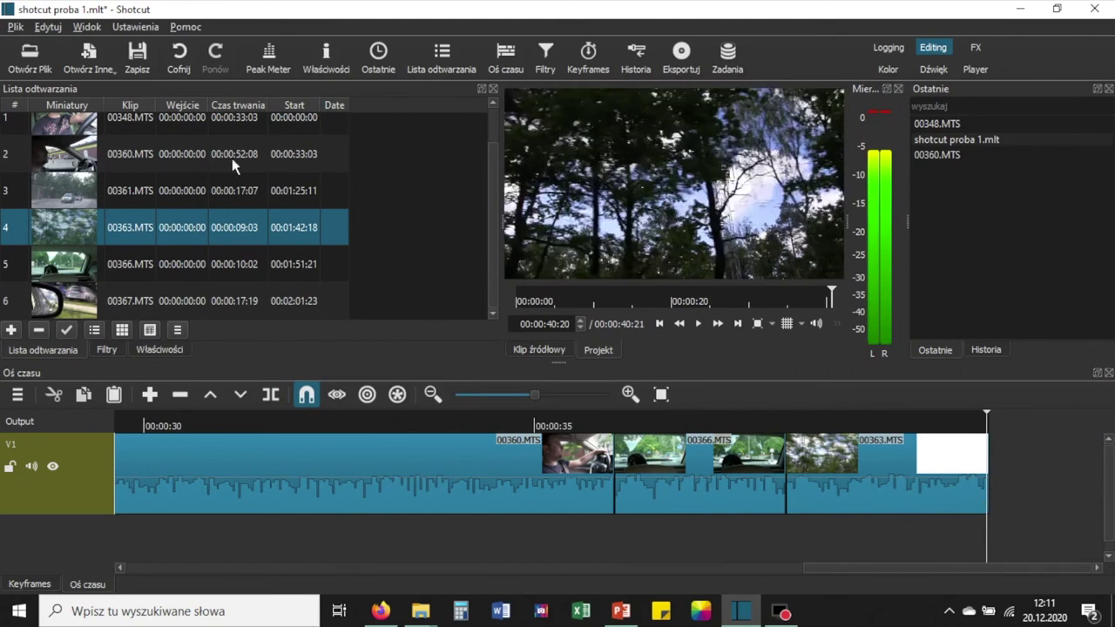
- Add 00348.MTS from the playlist to track V1, leaving a short gap after 00363.MTS
{"action": "left_click", "coordinate": [56, 129]}
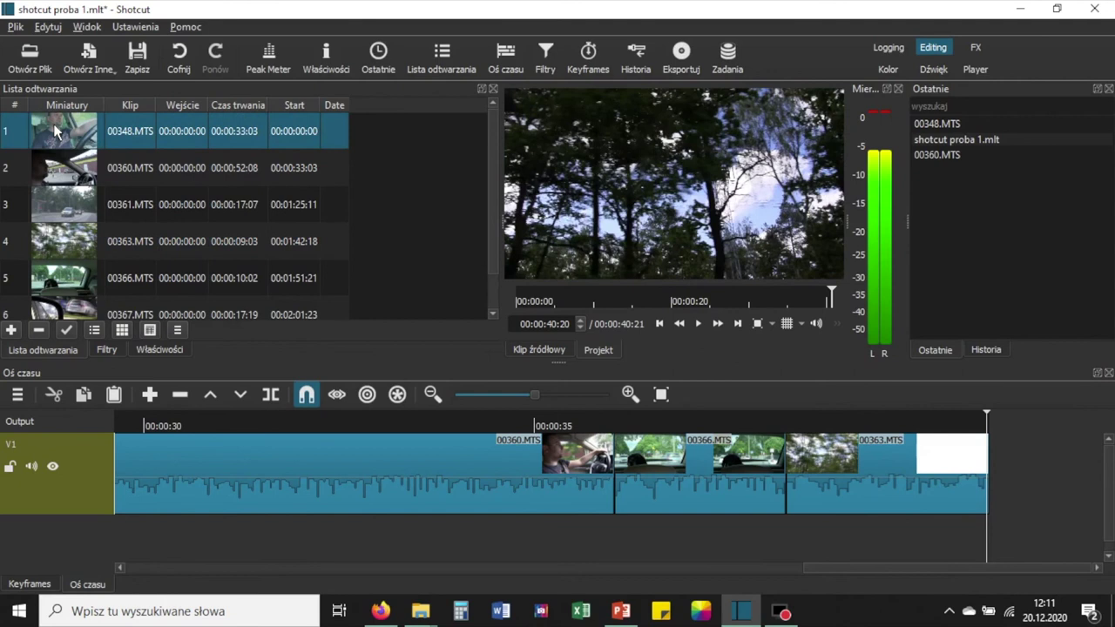
{"action": "left_click_drag", "start_coordinate": [53, 123], "coordinate": [1059, 464]}
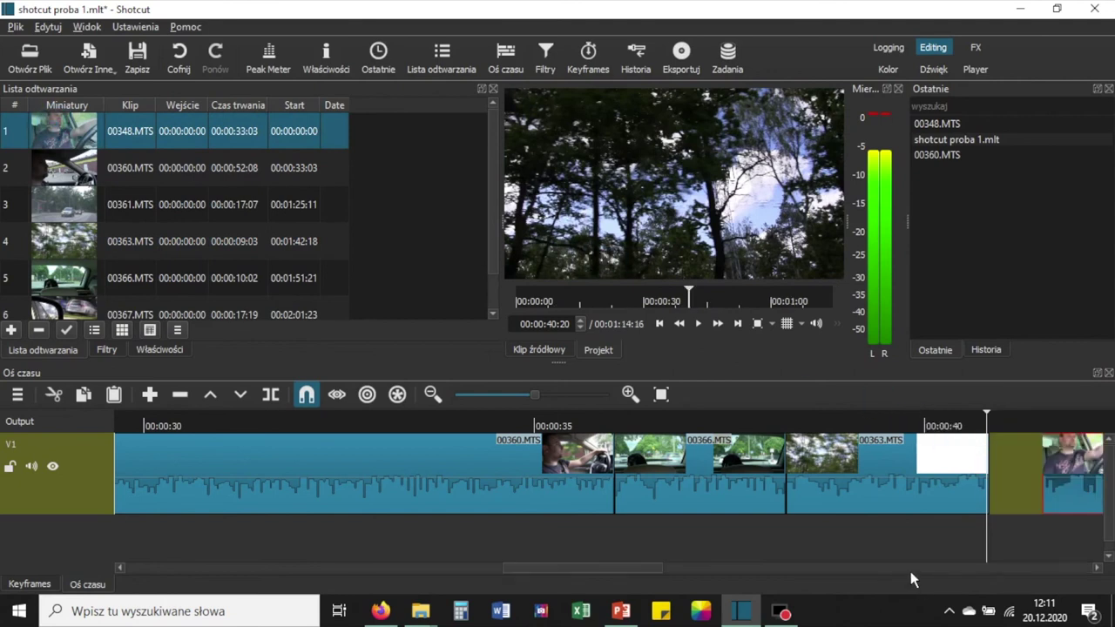
{"action": "left_click_drag", "start_coordinate": [642, 570], "coordinate": [764, 562]}
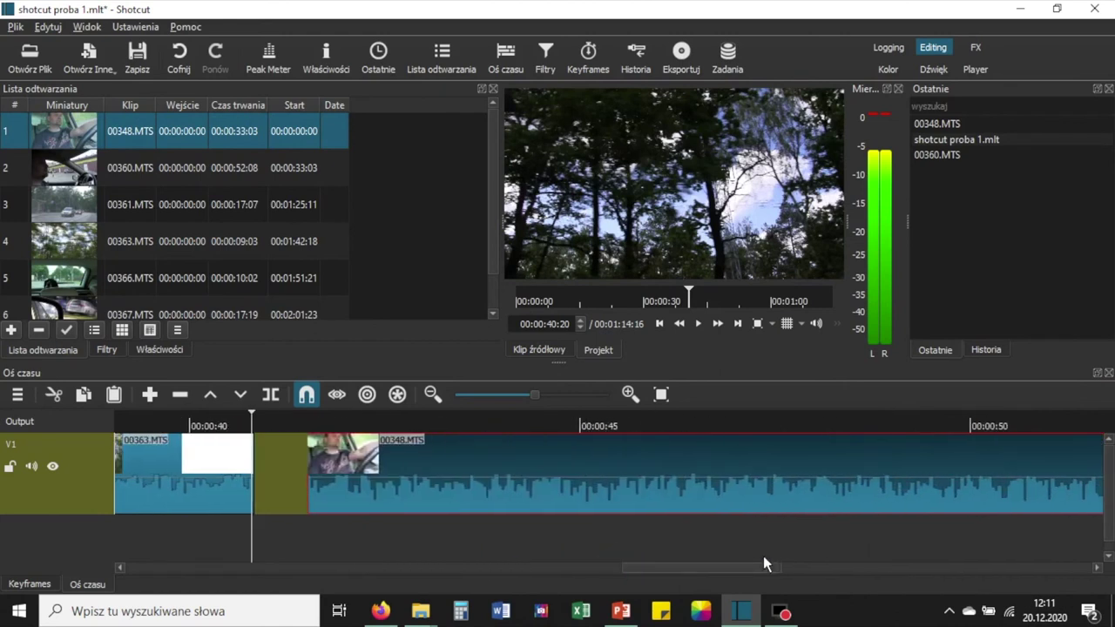
- Play 00348.MTS from its start to 00:00:56:05, then replay the passage from about 00:00:52:13 to look for a cut point
{"action": "left_click", "coordinate": [301, 422]}
{"action": "key", "text": "space"}
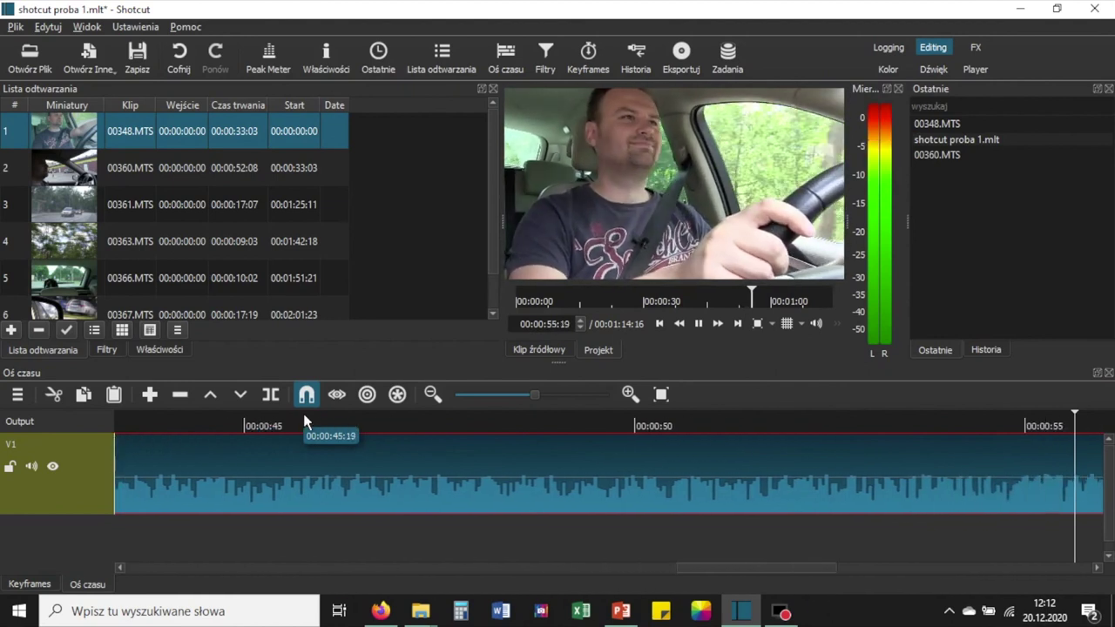
{"action": "key", "text": "space"}
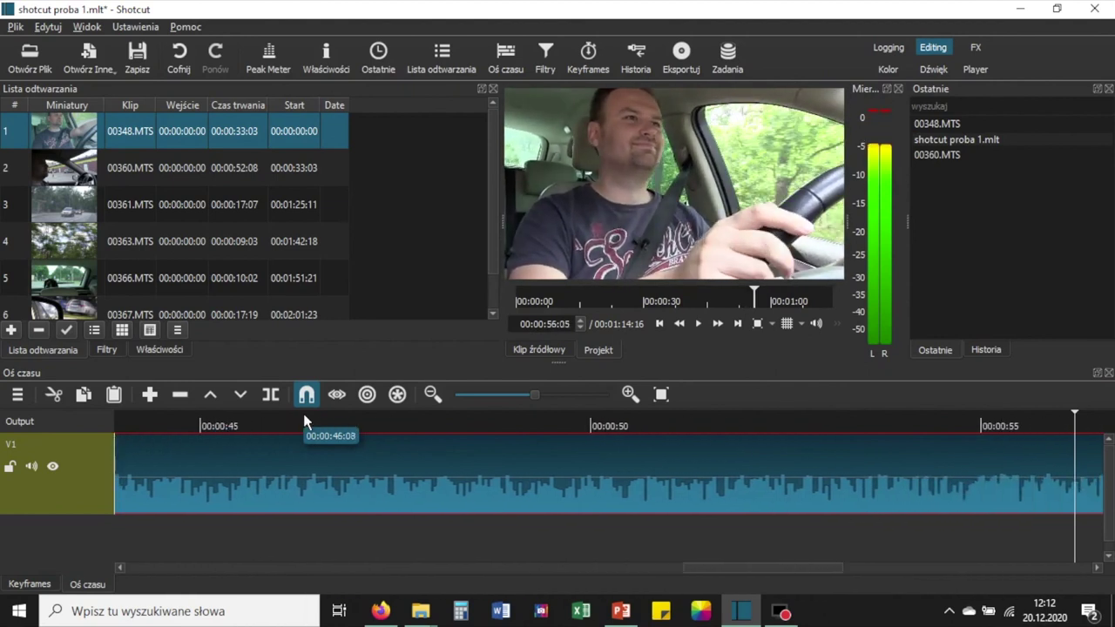
{"action": "left_click", "coordinate": [789, 418]}
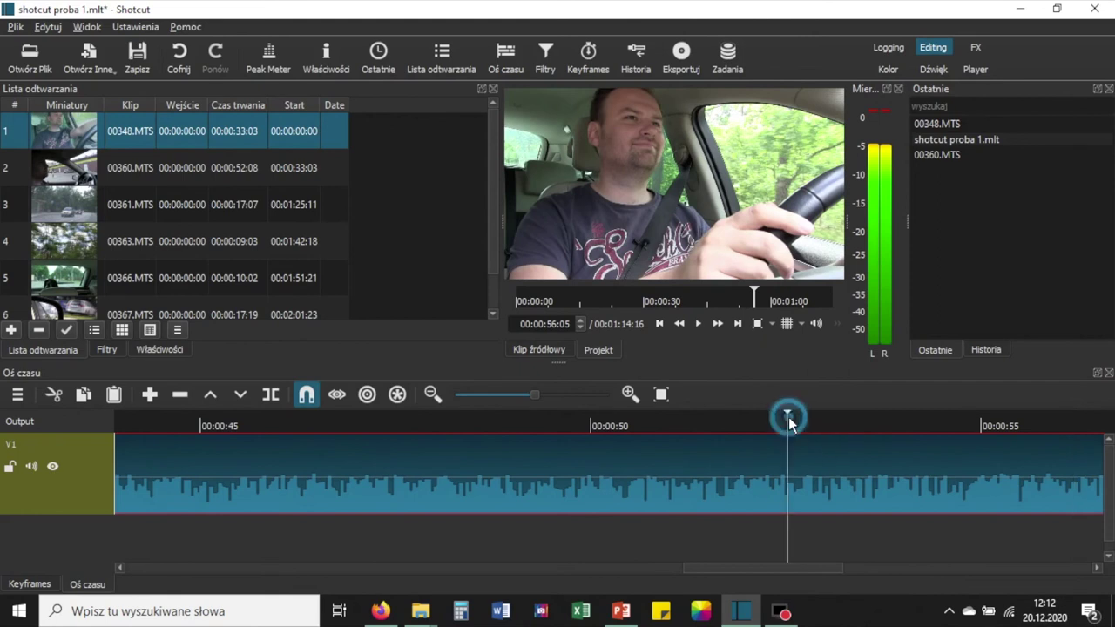
{"action": "key", "text": "space"}
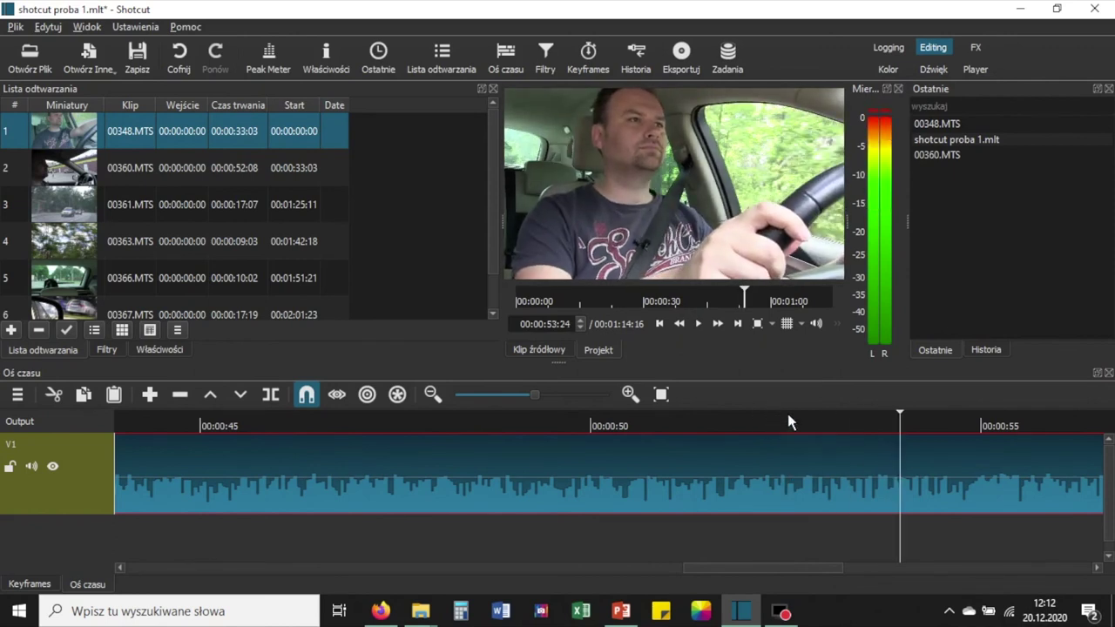
{"action": "left_click", "coordinate": [788, 417]}
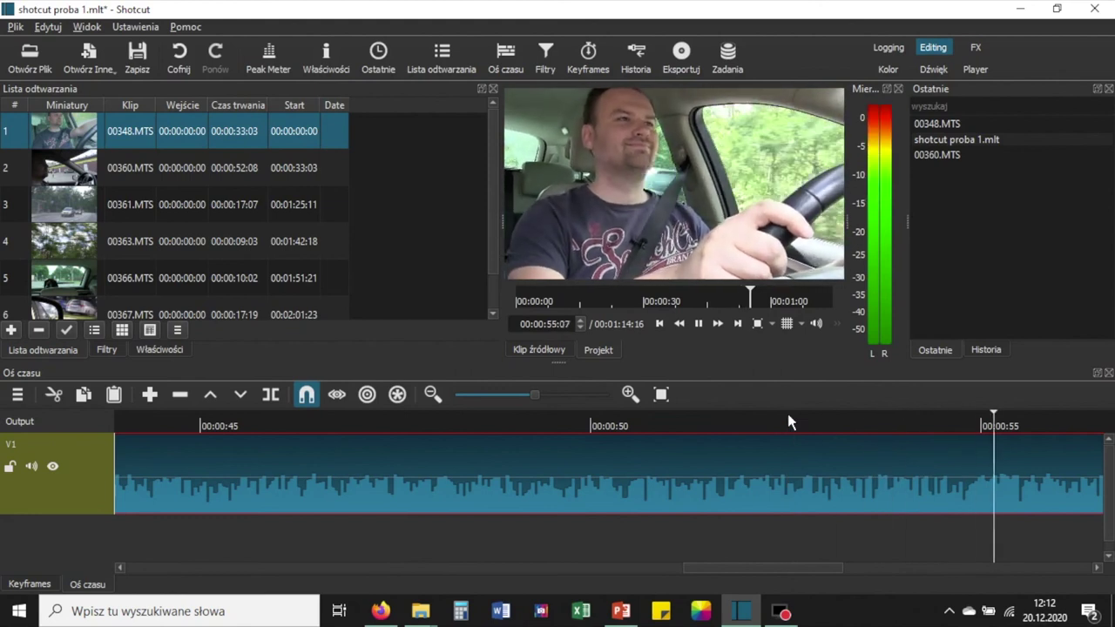
{"action": "key", "text": "space"}
{"action": "left_click", "coordinate": [794, 420]}
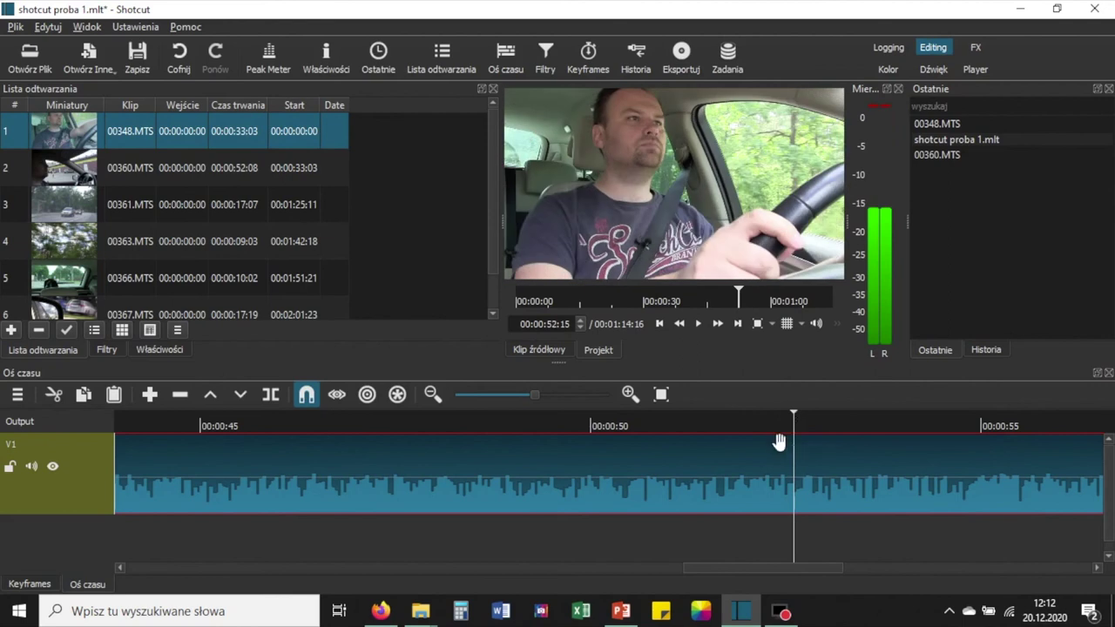
- Try splitting 00348.MTS at about 00:00:48, play on past the cut and undo the split
{"action": "left_click", "coordinate": [456, 421]}
{"action": "left_click", "coordinate": [277, 397]}
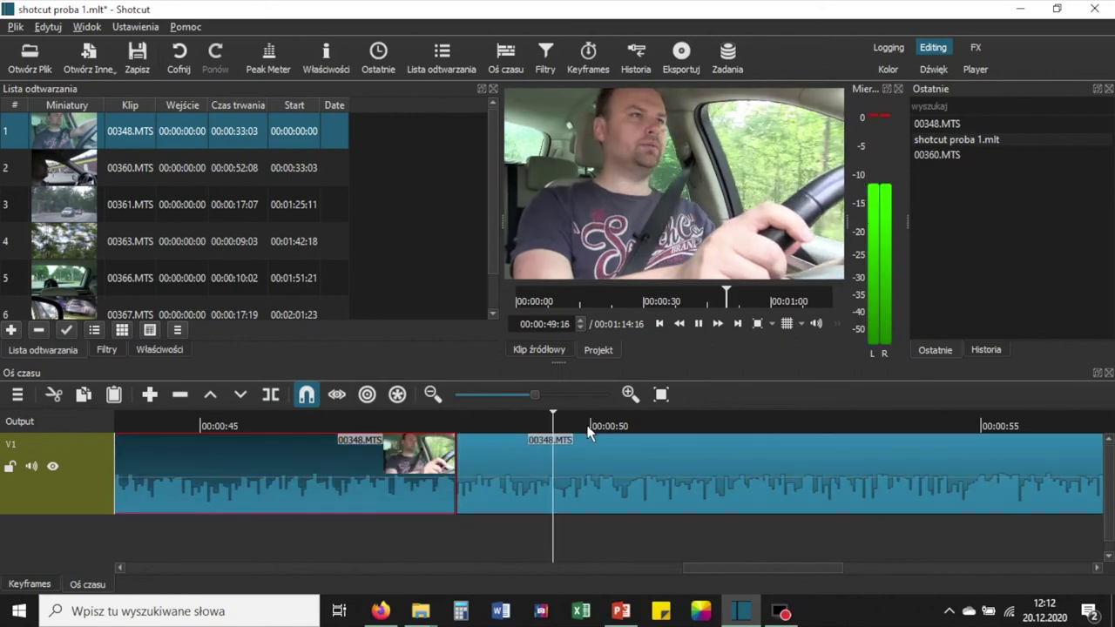
{"action": "key", "text": "space"}
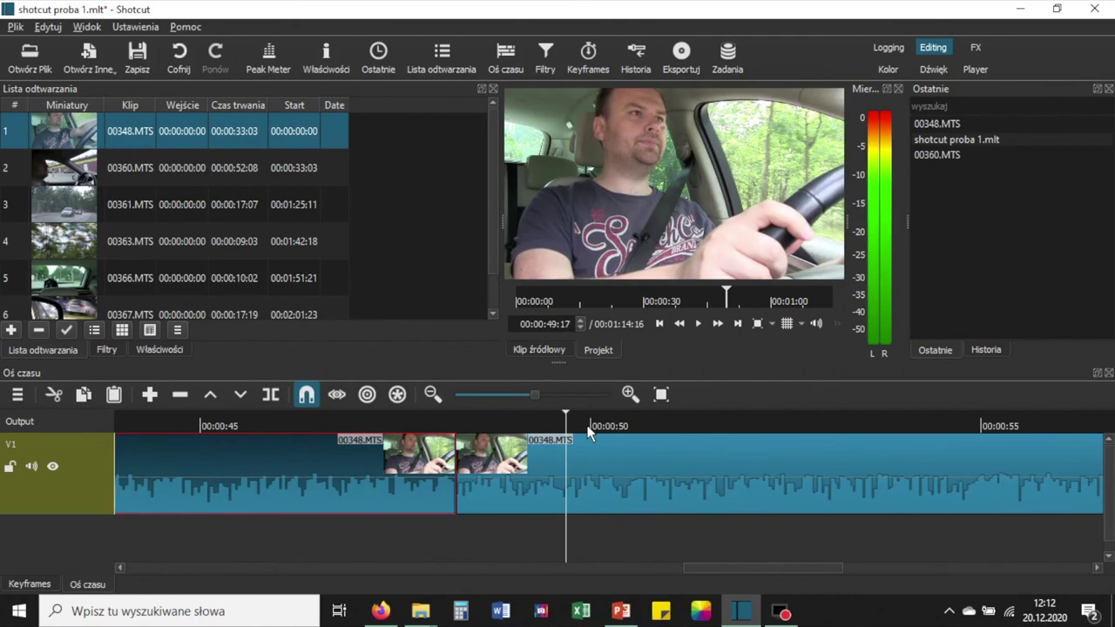
{"action": "key", "text": "ctrl+z"}
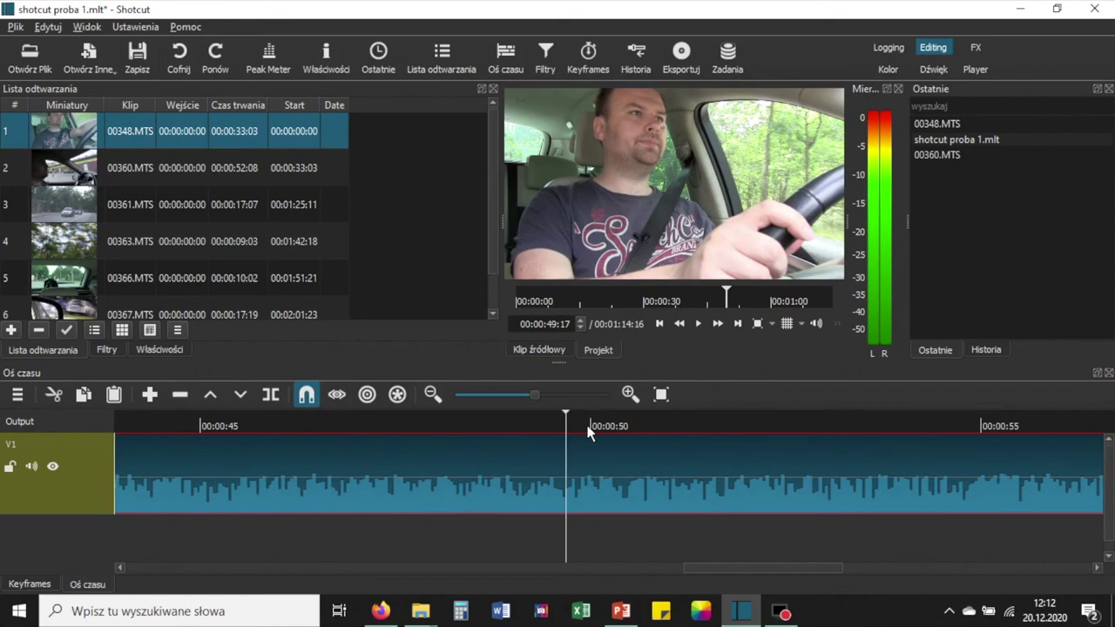
- Replay 00348.MTS from about 00:00:52 repeatedly to find where the wanted passage begins
{"action": "left_click", "coordinate": [734, 425]}
{"action": "key", "text": "space"}
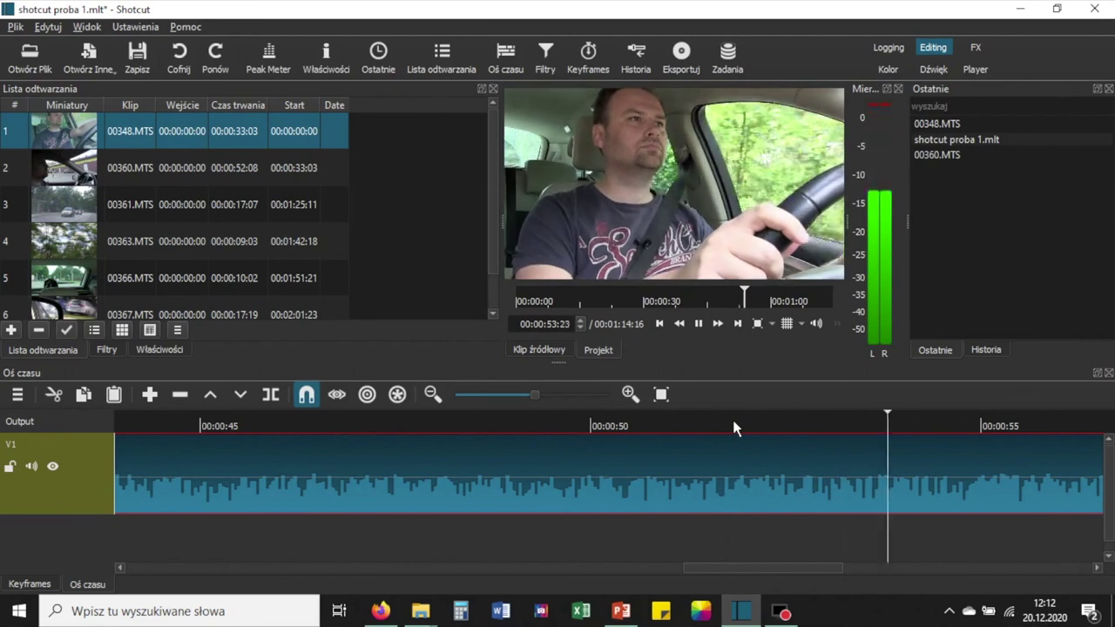
{"action": "key", "text": "space"}
{"action": "left_click", "coordinate": [760, 424]}
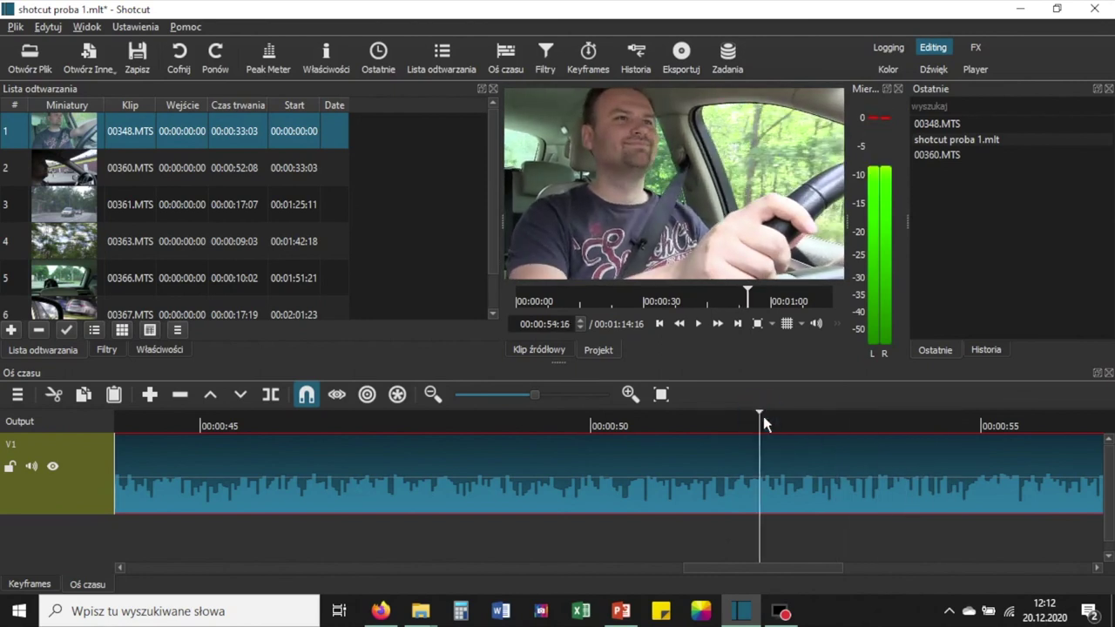
{"action": "key", "text": "space"}
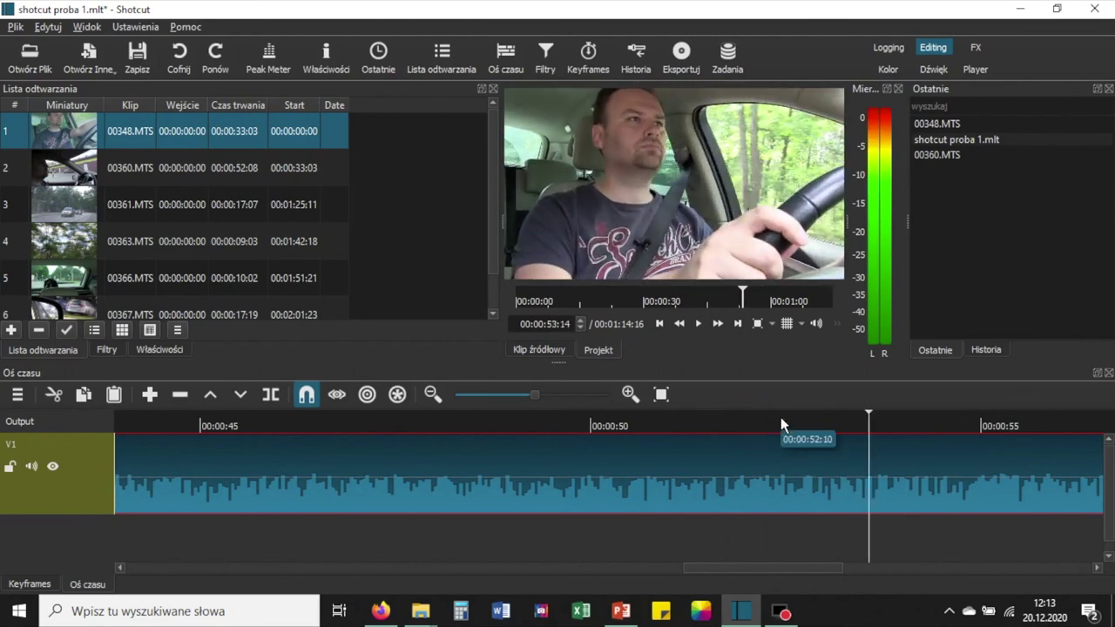
{"action": "key", "text": "space"}
- Split 00348.MTS at 00:00:52:17 and lift the part before the cut out of track V1
{"action": "left_click", "coordinate": [803, 417]}
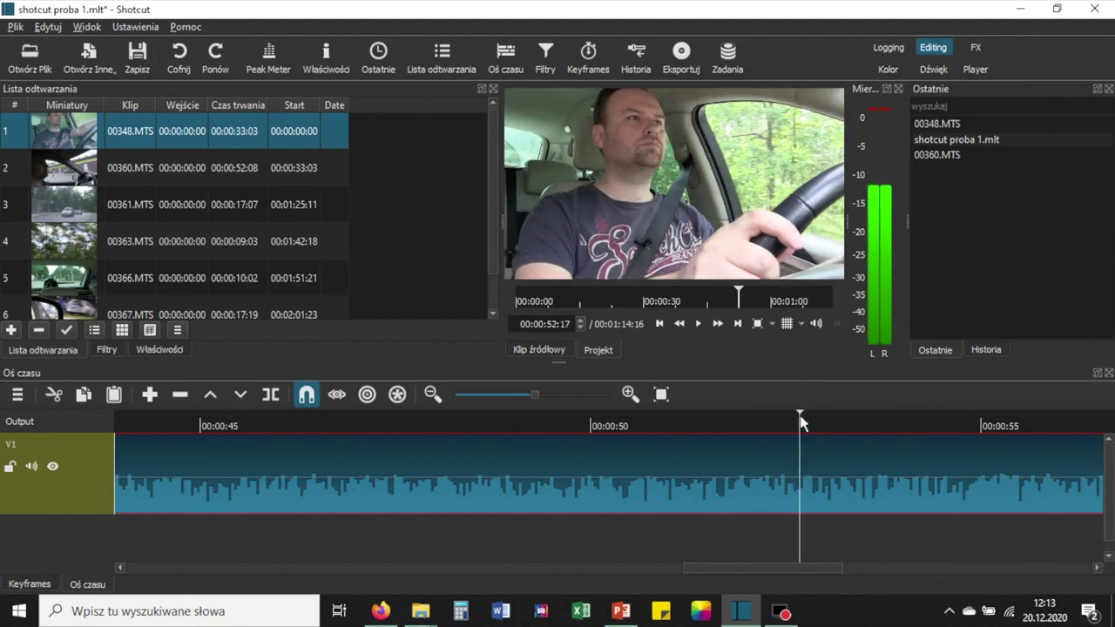
{"action": "left_click", "coordinate": [276, 395]}
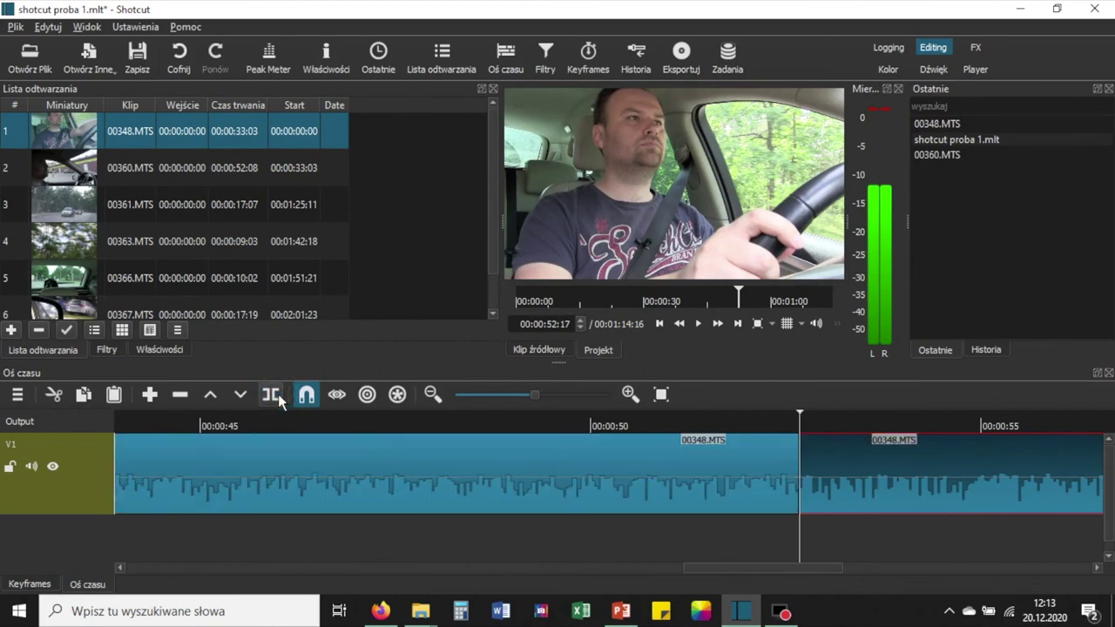
{"action": "left_click", "coordinate": [497, 493]}
{"action": "key", "text": "z"}
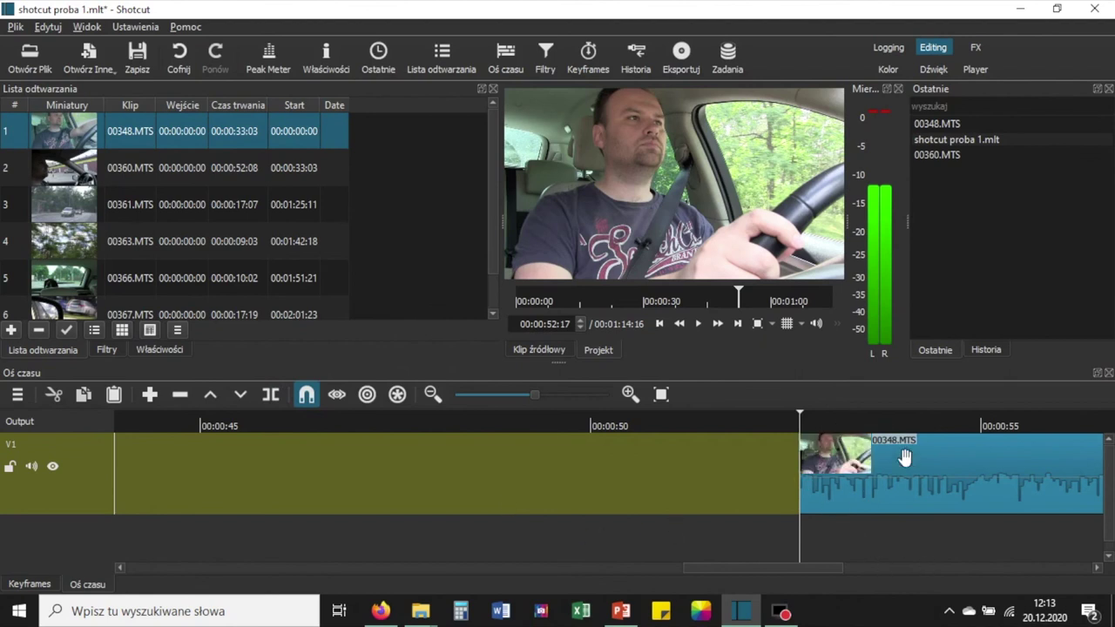
- Move the remaining part of 00348.MTS directly against the end of 00363.MTS on track V1
{"action": "left_click_drag", "start_coordinate": [919, 459], "coordinate": [708, 463]}
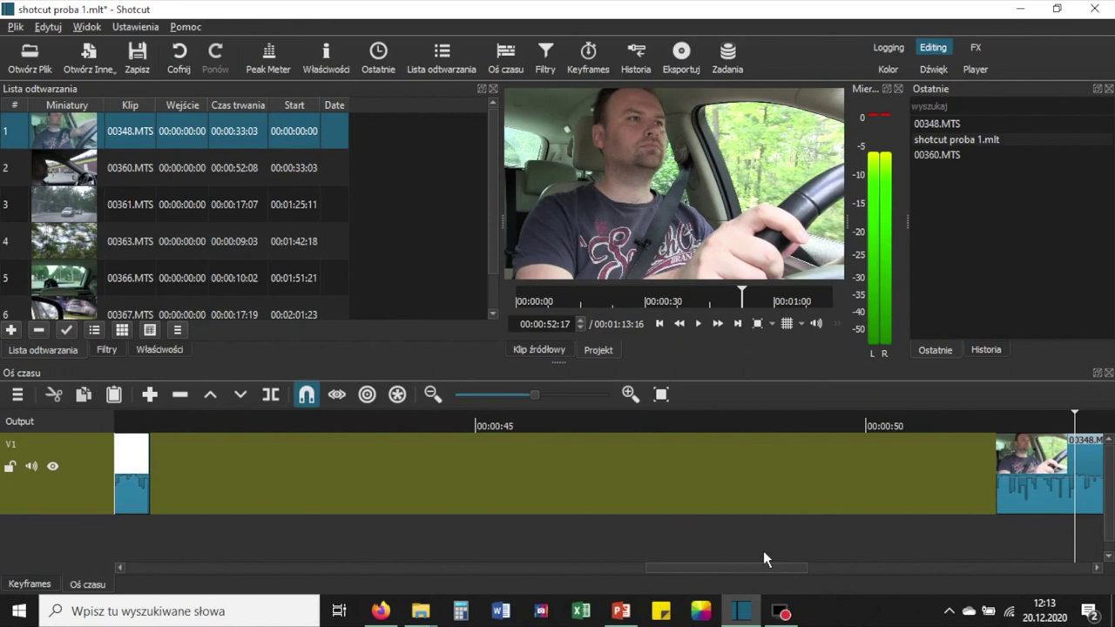
{"action": "key", "text": "minus"}
{"action": "key", "text": "minus"}
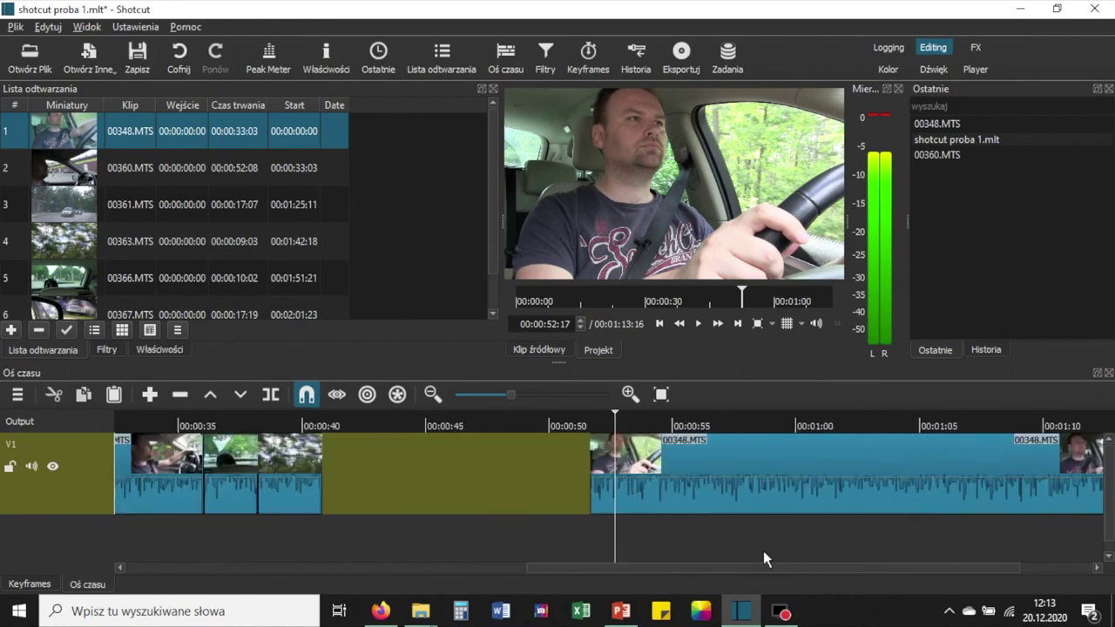
{"action": "key", "text": "minus"}
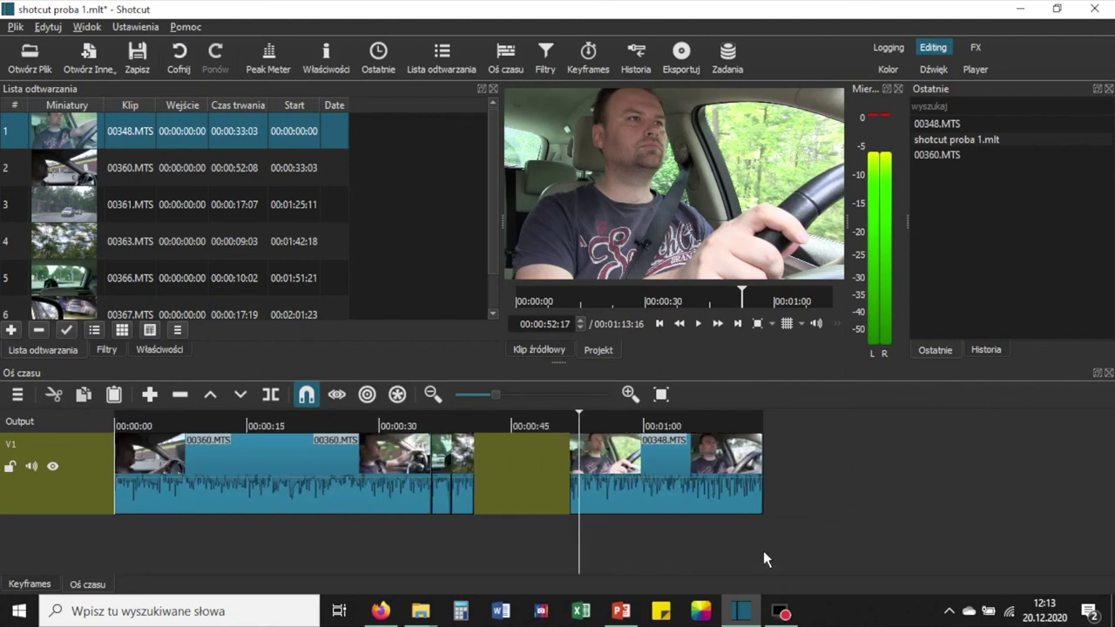
{"action": "key", "text": "minus"}
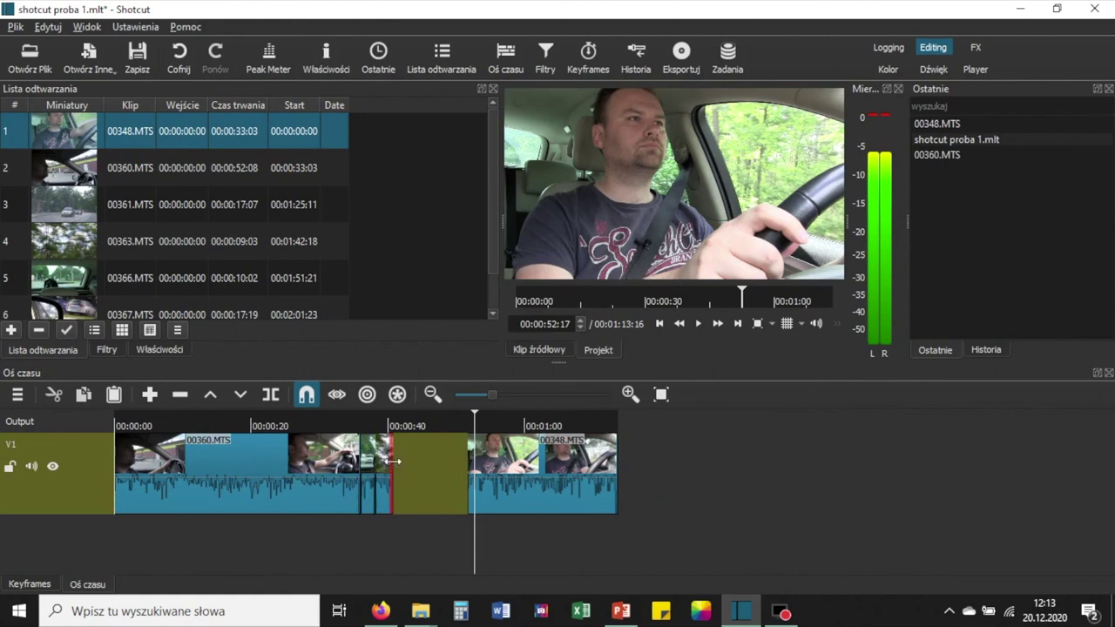
{"action": "left_click_drag", "start_coordinate": [517, 455], "coordinate": [441, 460]}
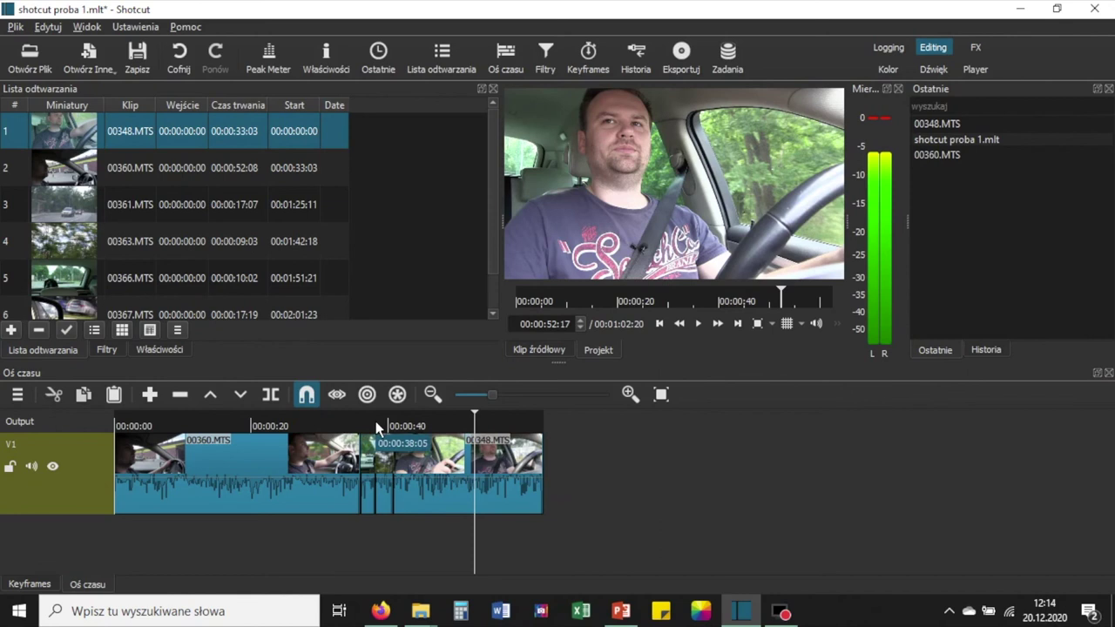
- Play the joined clips from 00:00:38:05 and pause within 00348.MTS at 00:00:44:08
{"action": "left_click", "coordinate": [376, 421]}
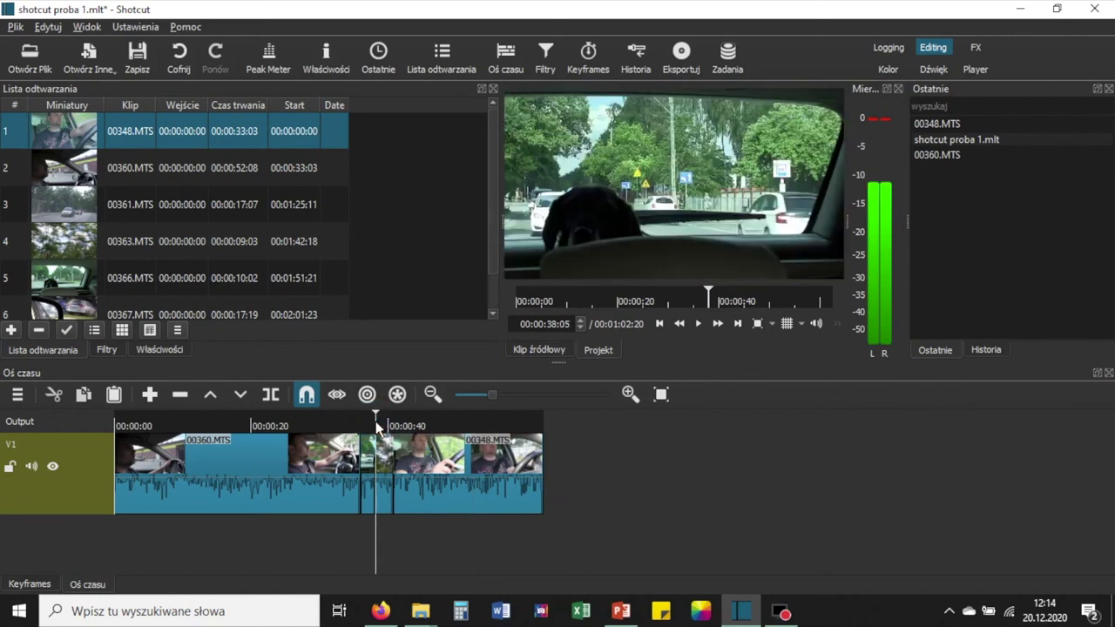
{"action": "scroll", "coordinate": [377, 425], "scroll_direction": "up", "scroll_amount": 3}
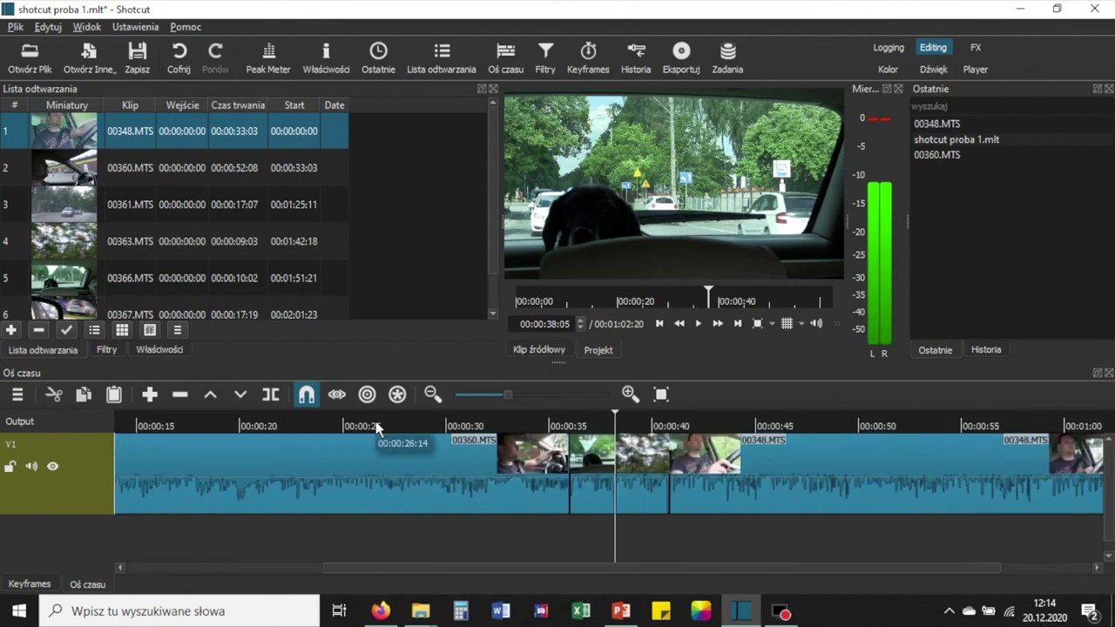
{"action": "key", "text": "space"}
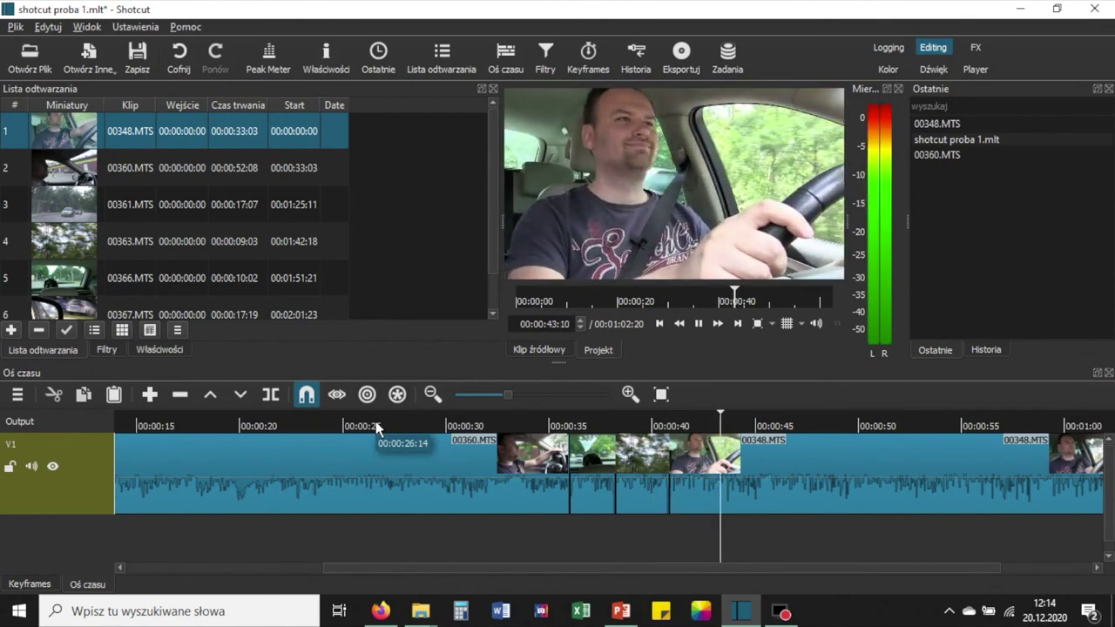
{"action": "key", "text": "space"}
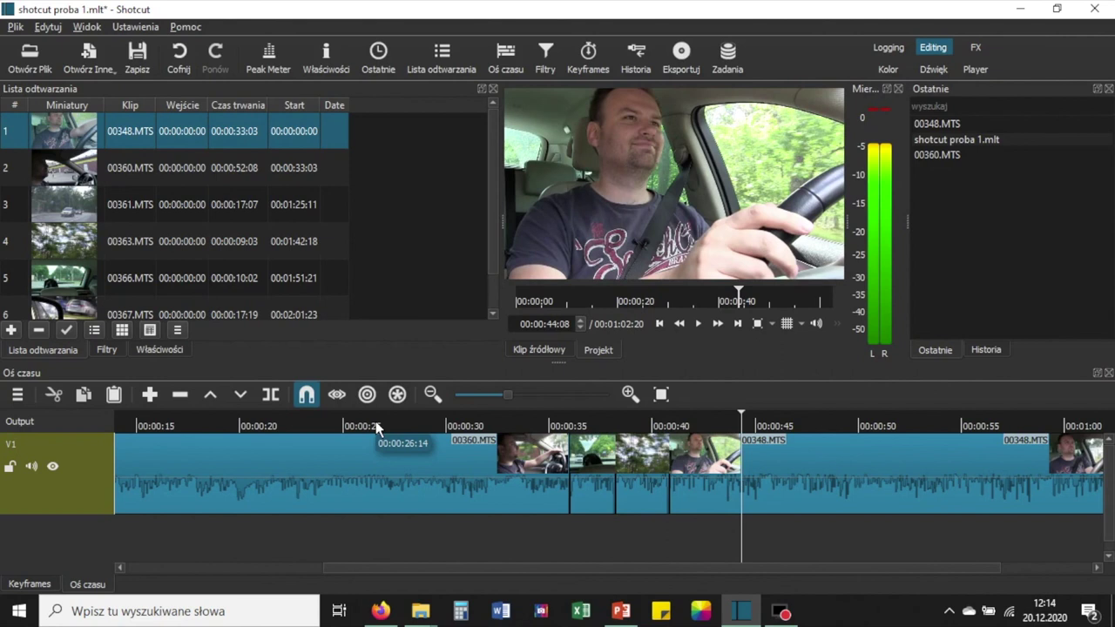
- Split 00348.MTS at 00:00:44:08 and delete the part after the cut
{"action": "left_click", "coordinate": [271, 395]}
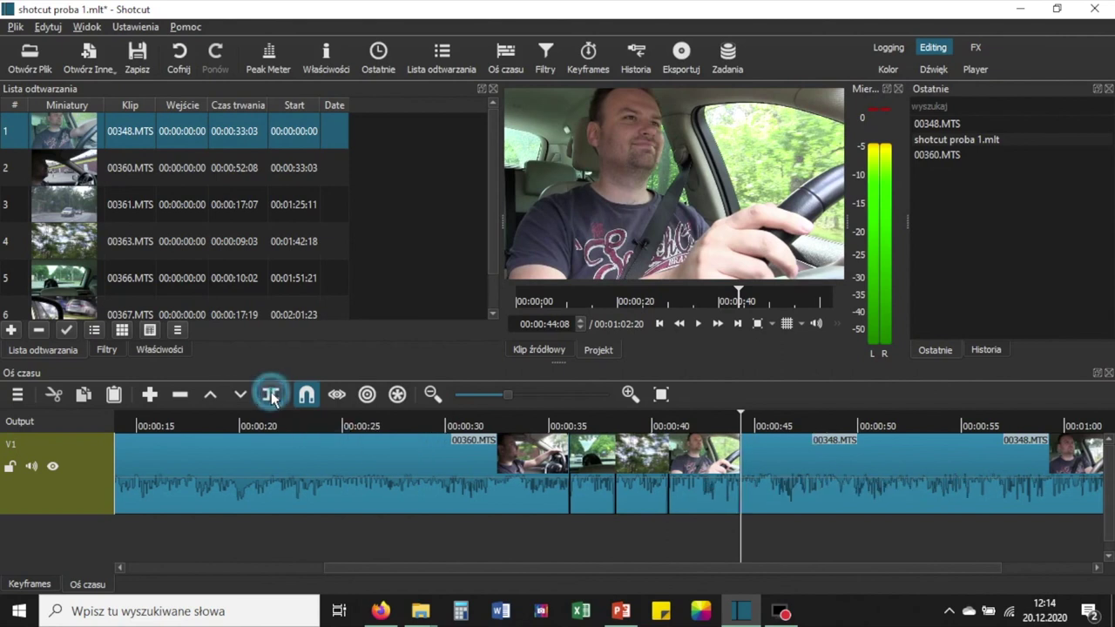
{"action": "left_click", "coordinate": [803, 472]}
{"action": "key", "text": "Delete"}
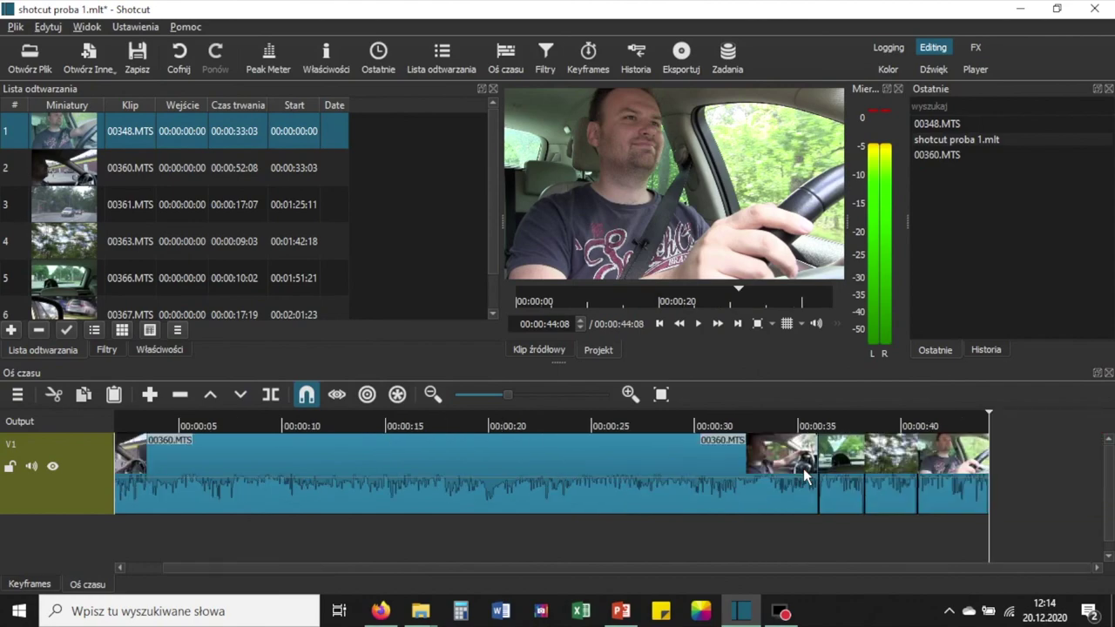